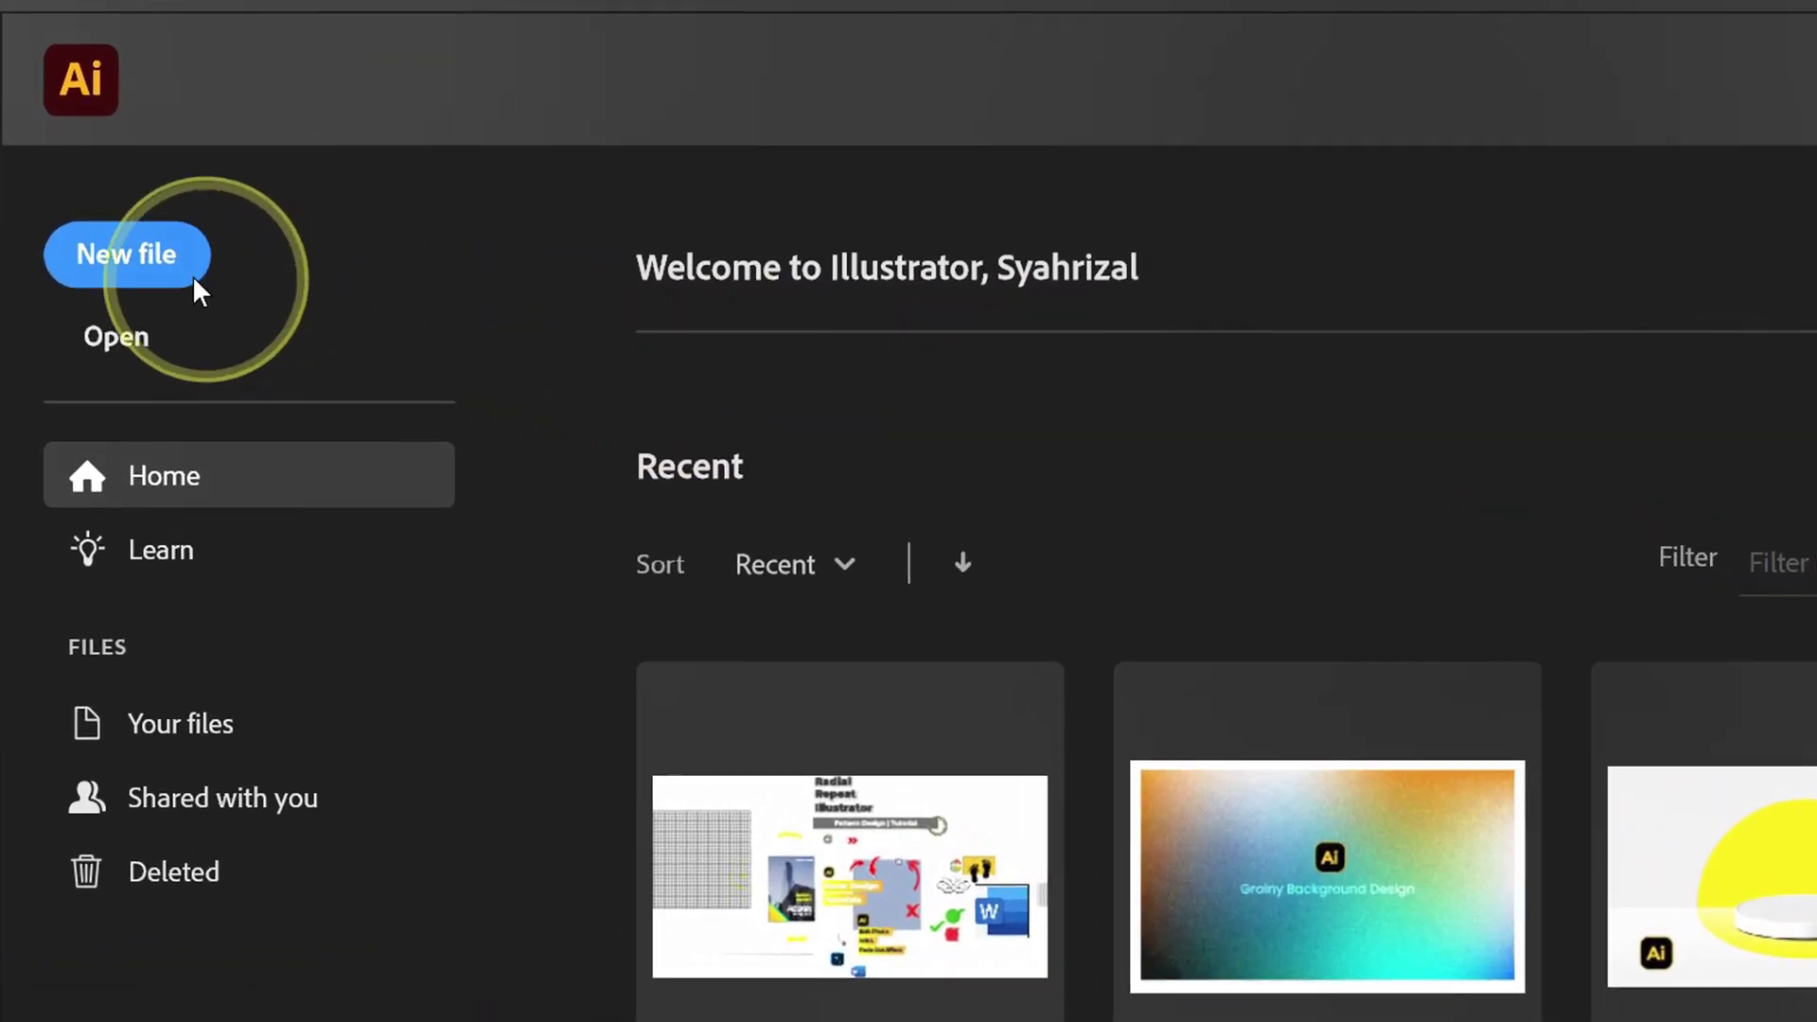
Create a new 720 x 1280 px portrait document from the Custom preset.
left_click(163, 270)
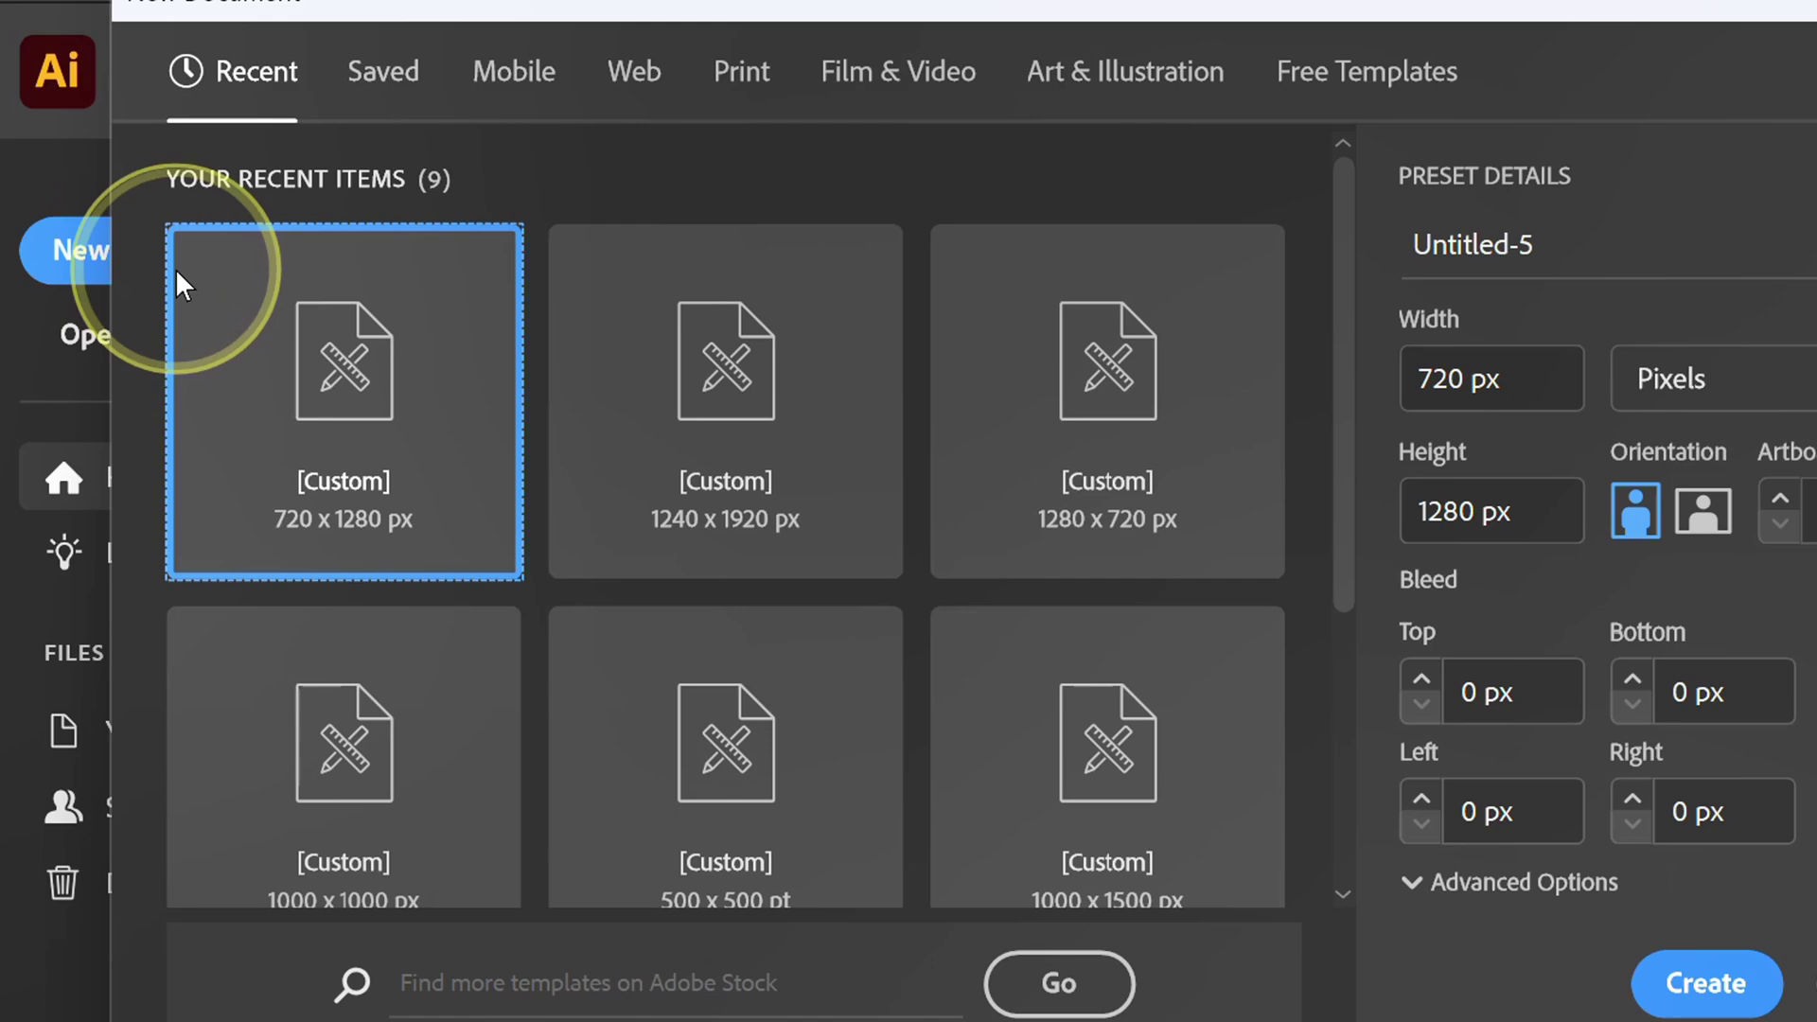
left_click(376, 367)
left_click(1279, 356)
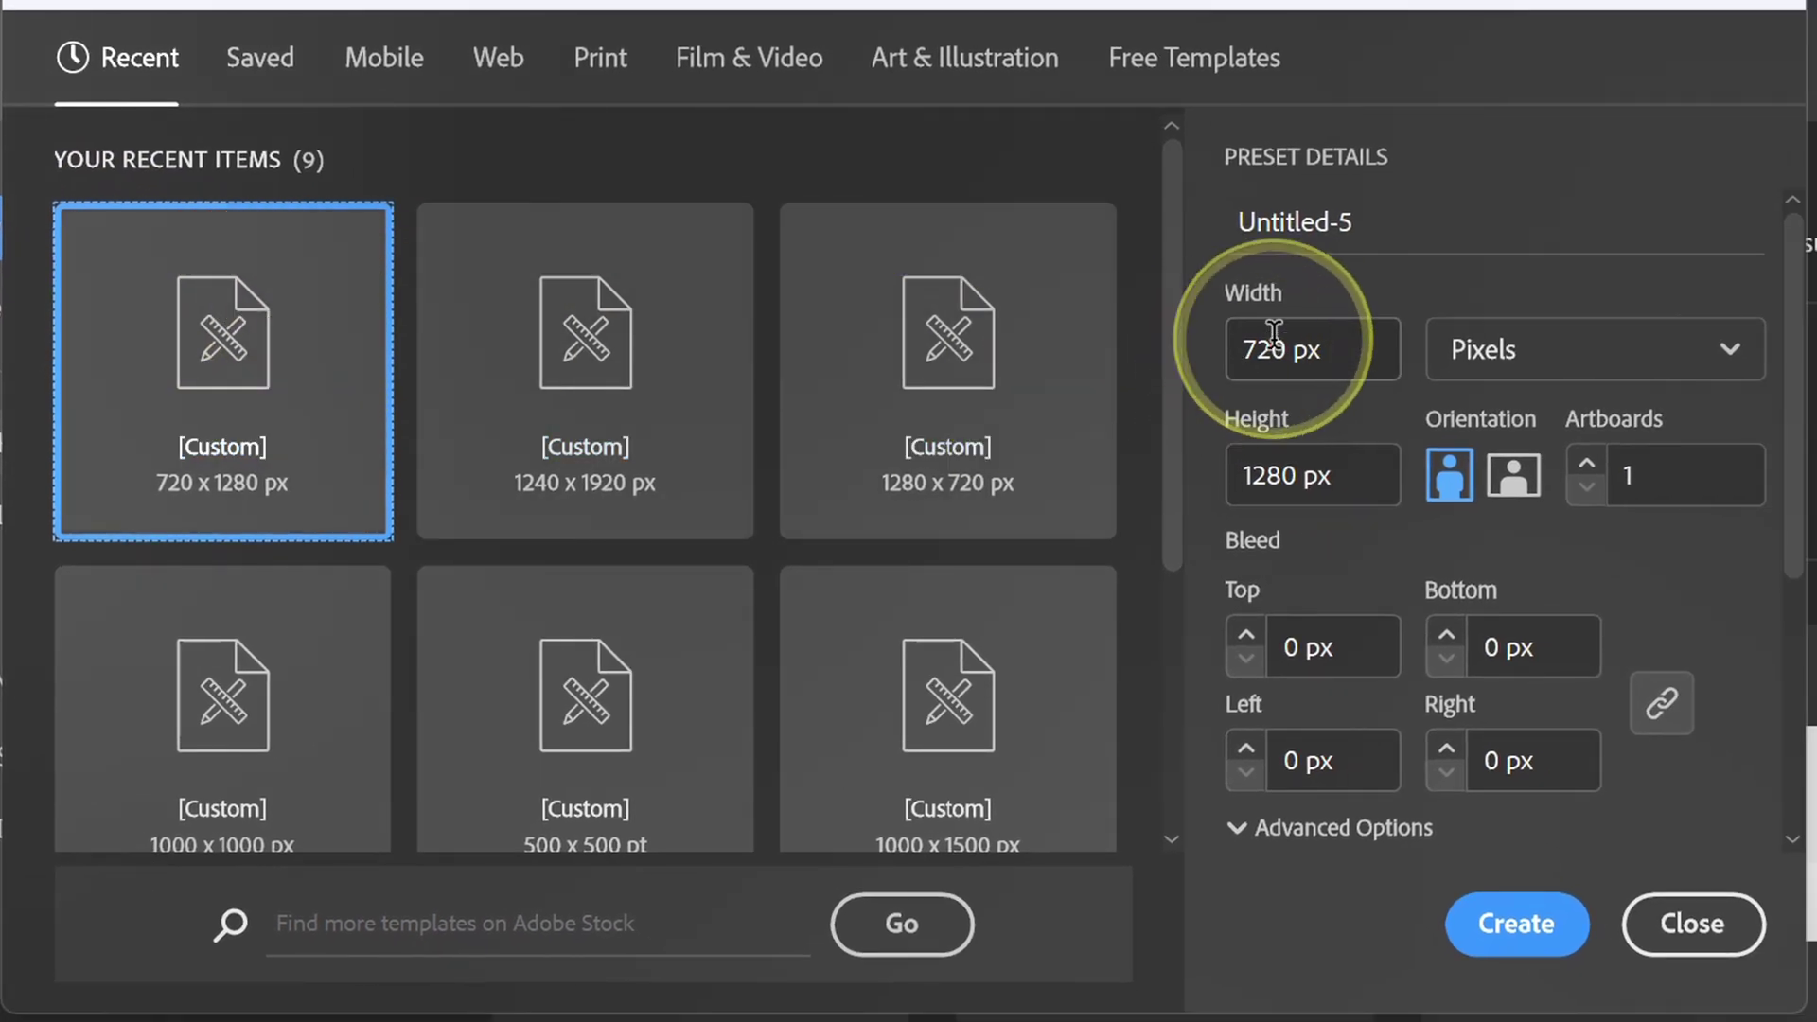
left_click(1304, 478)
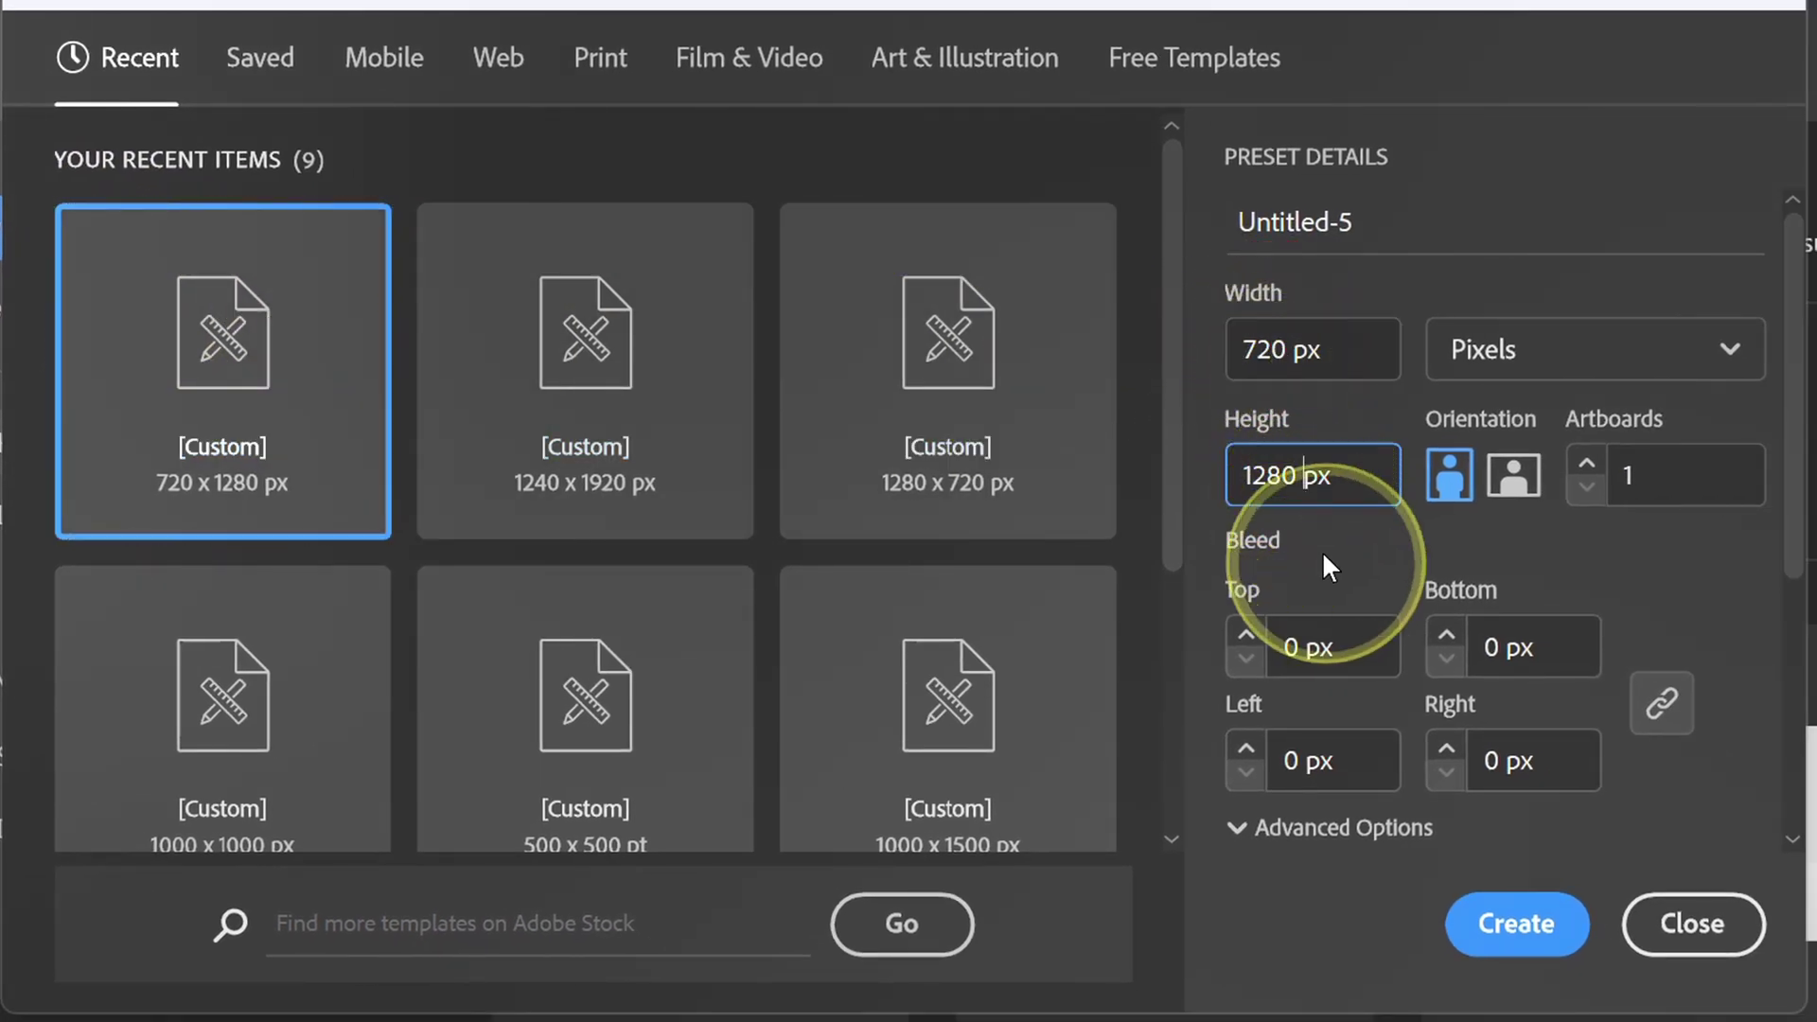
left_click(1513, 935)
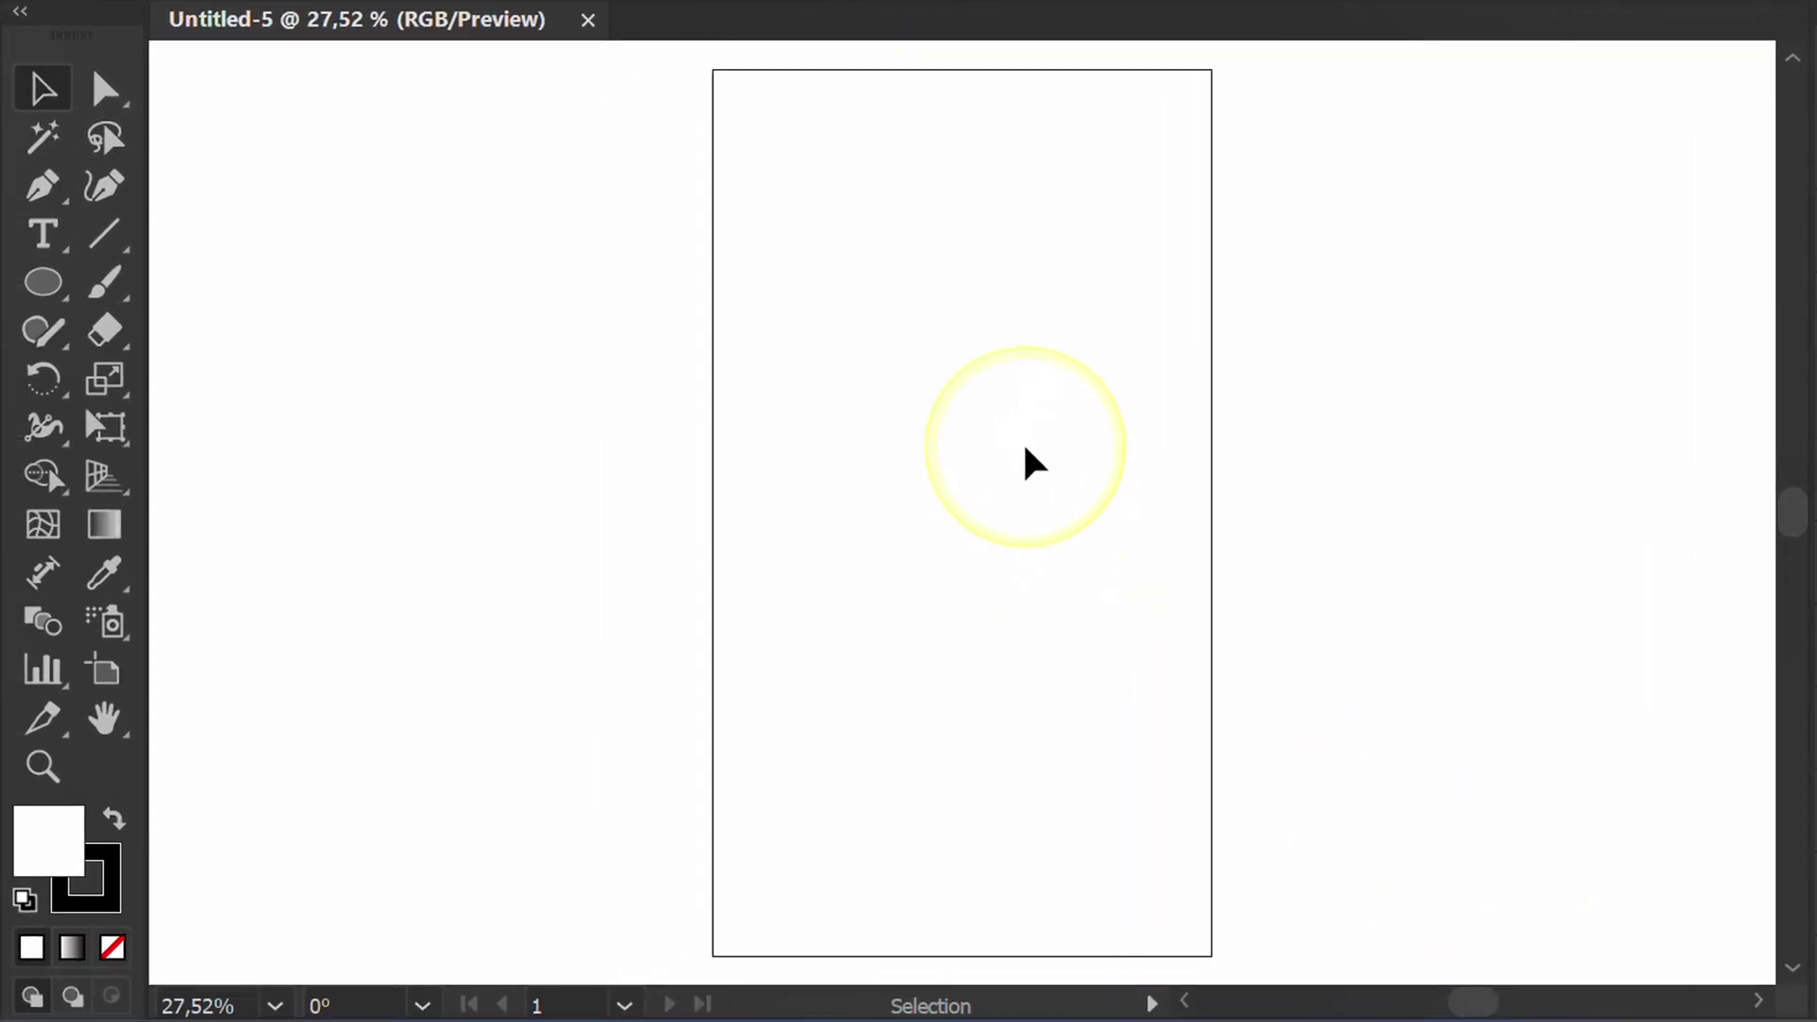
Draw a 350 x 350 px circle with the Ellipse tool.
left_click_drag(64, 289, 178, 381)
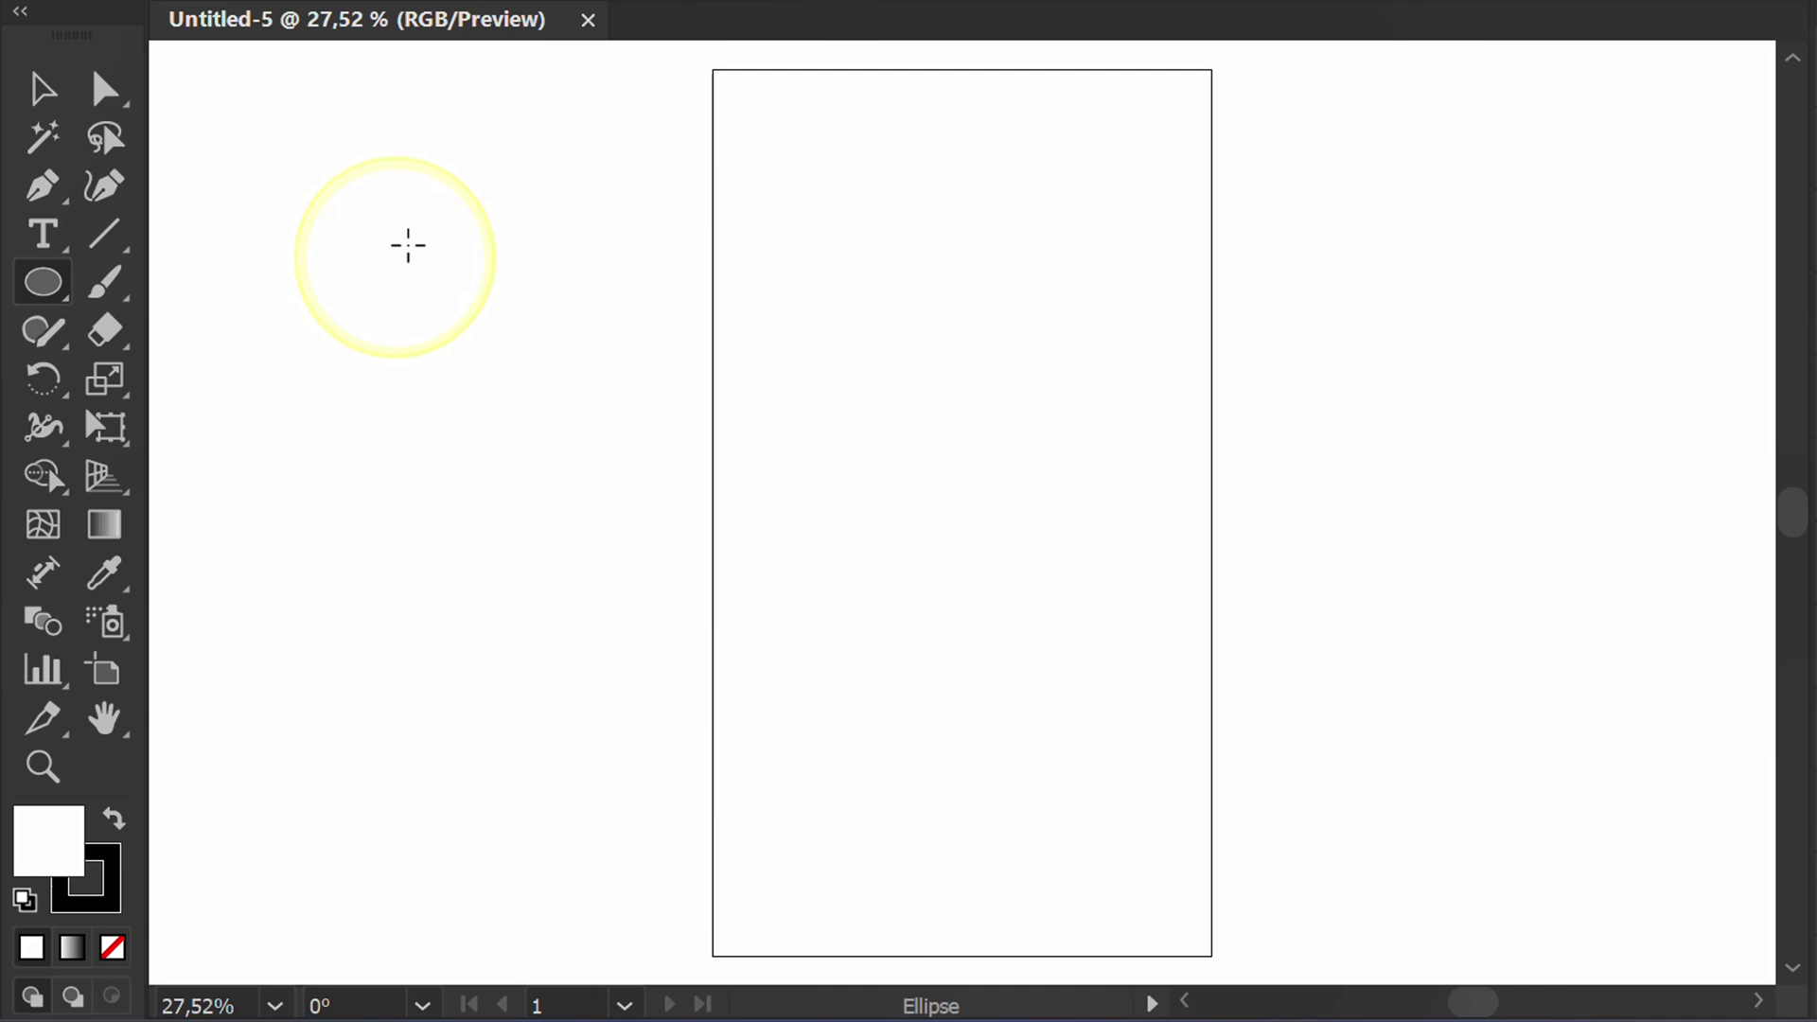
left_click(473, 161)
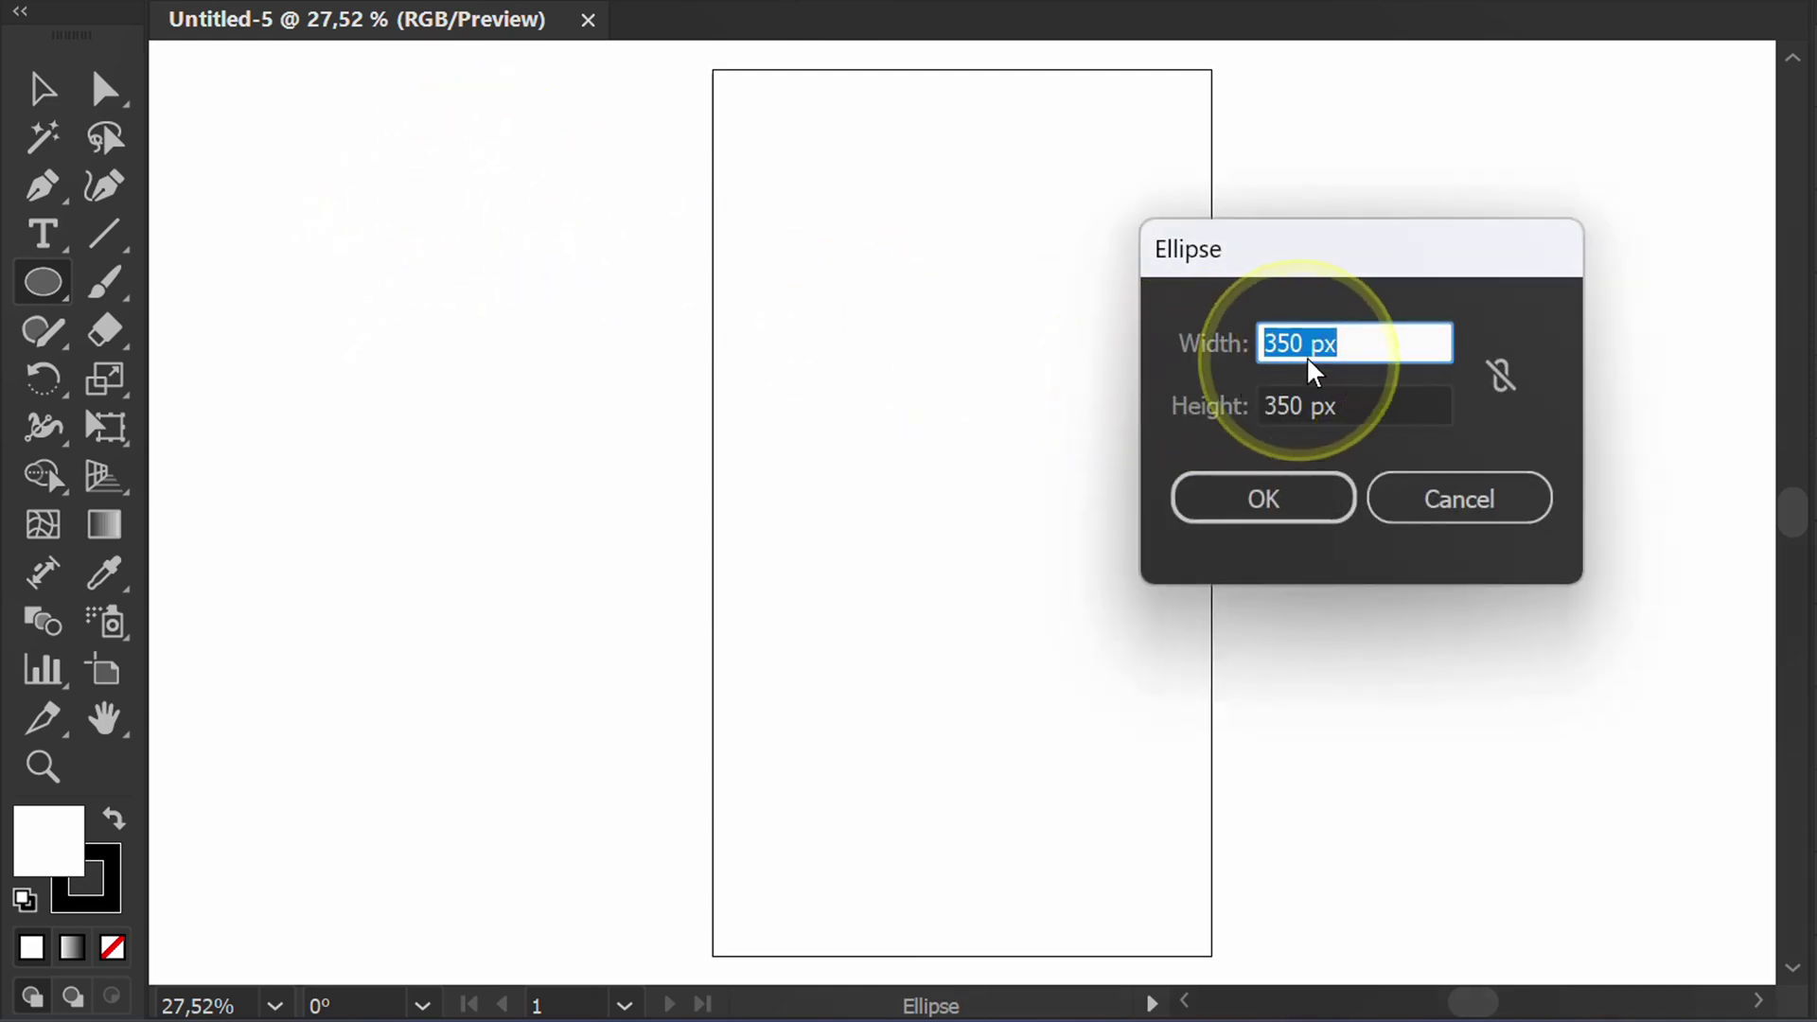
left_click(1327, 336)
left_click(1314, 407)
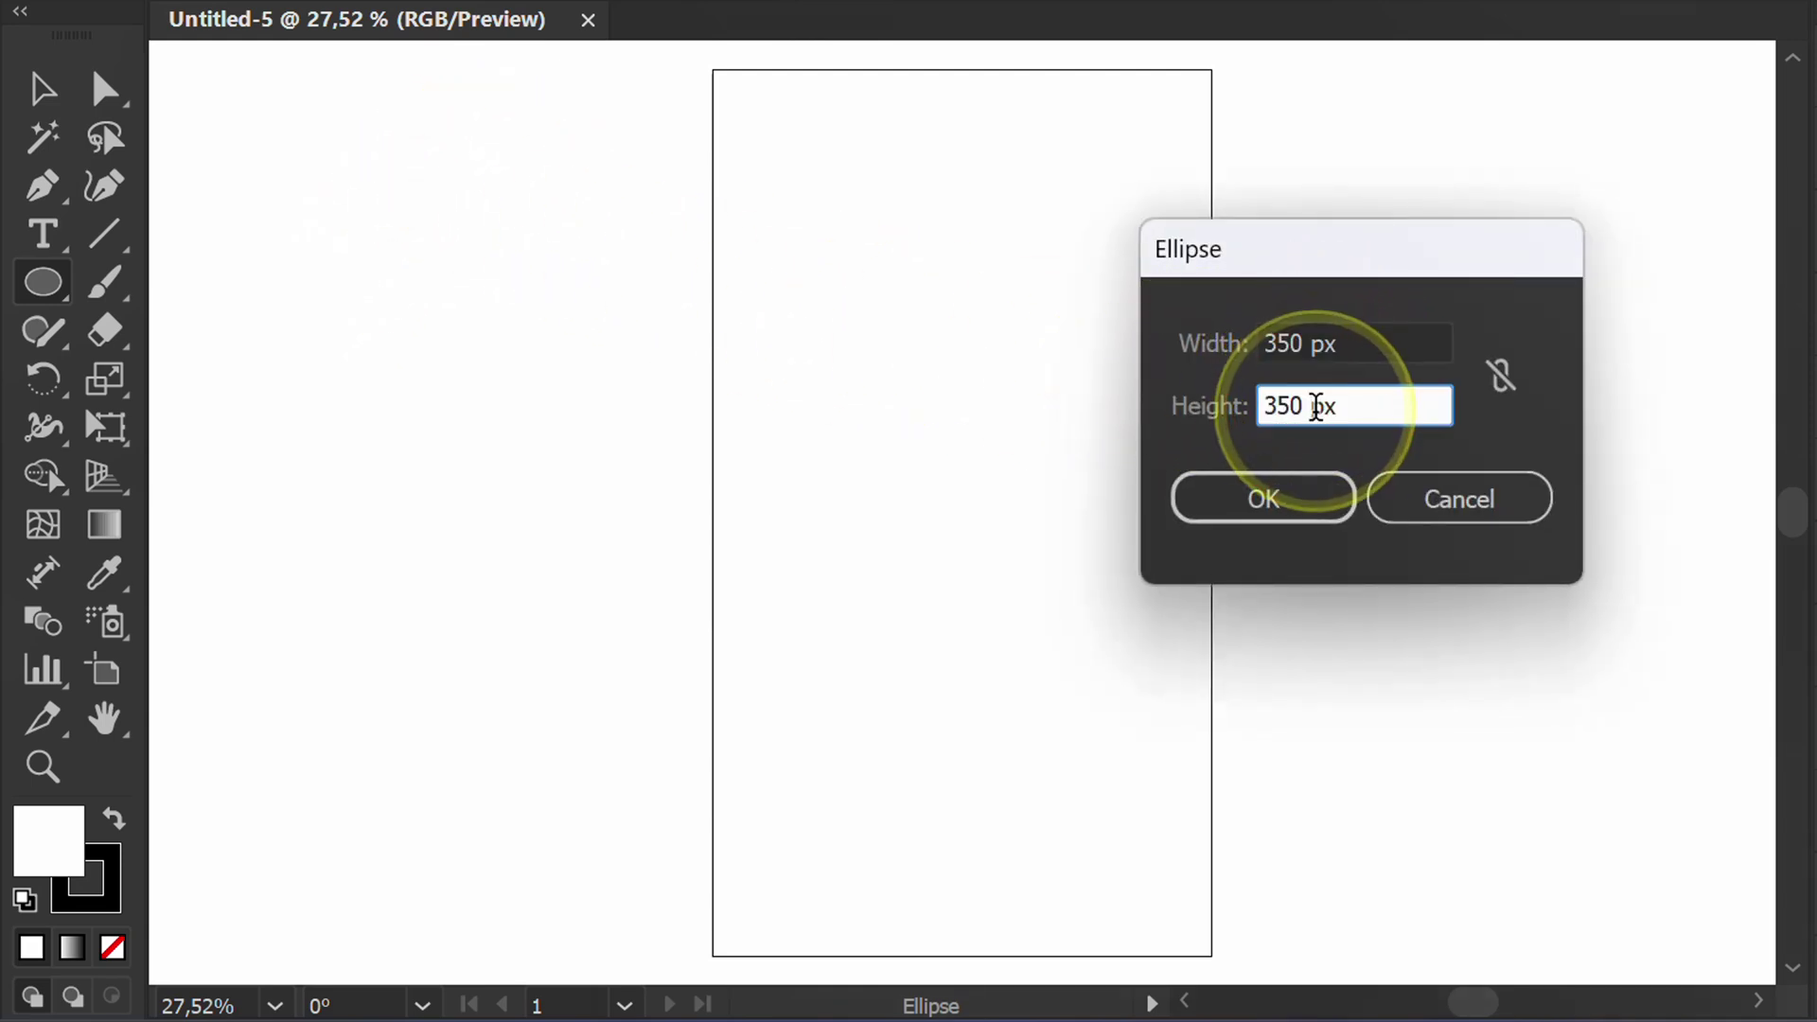
left_click(1271, 499)
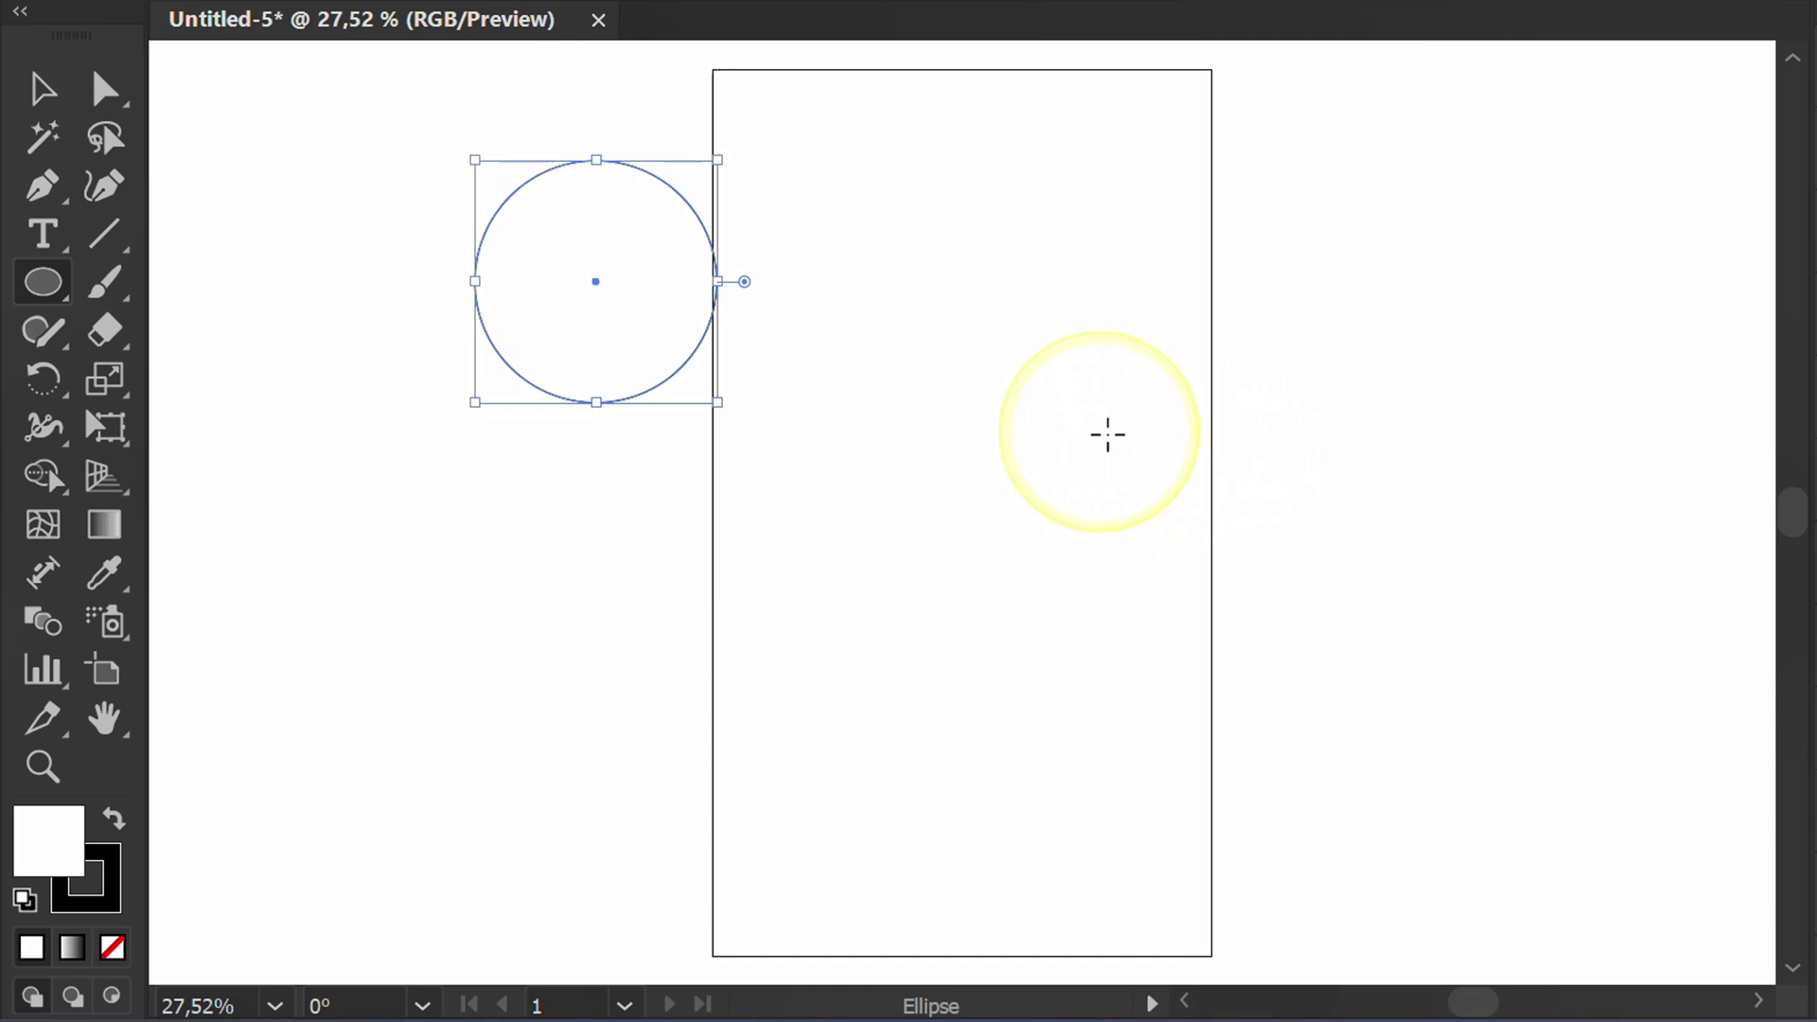
Move the circle left of the artboard and duplicate it downward into a column of four.
left_click_drag(596, 282, 547, 450)
key("v")
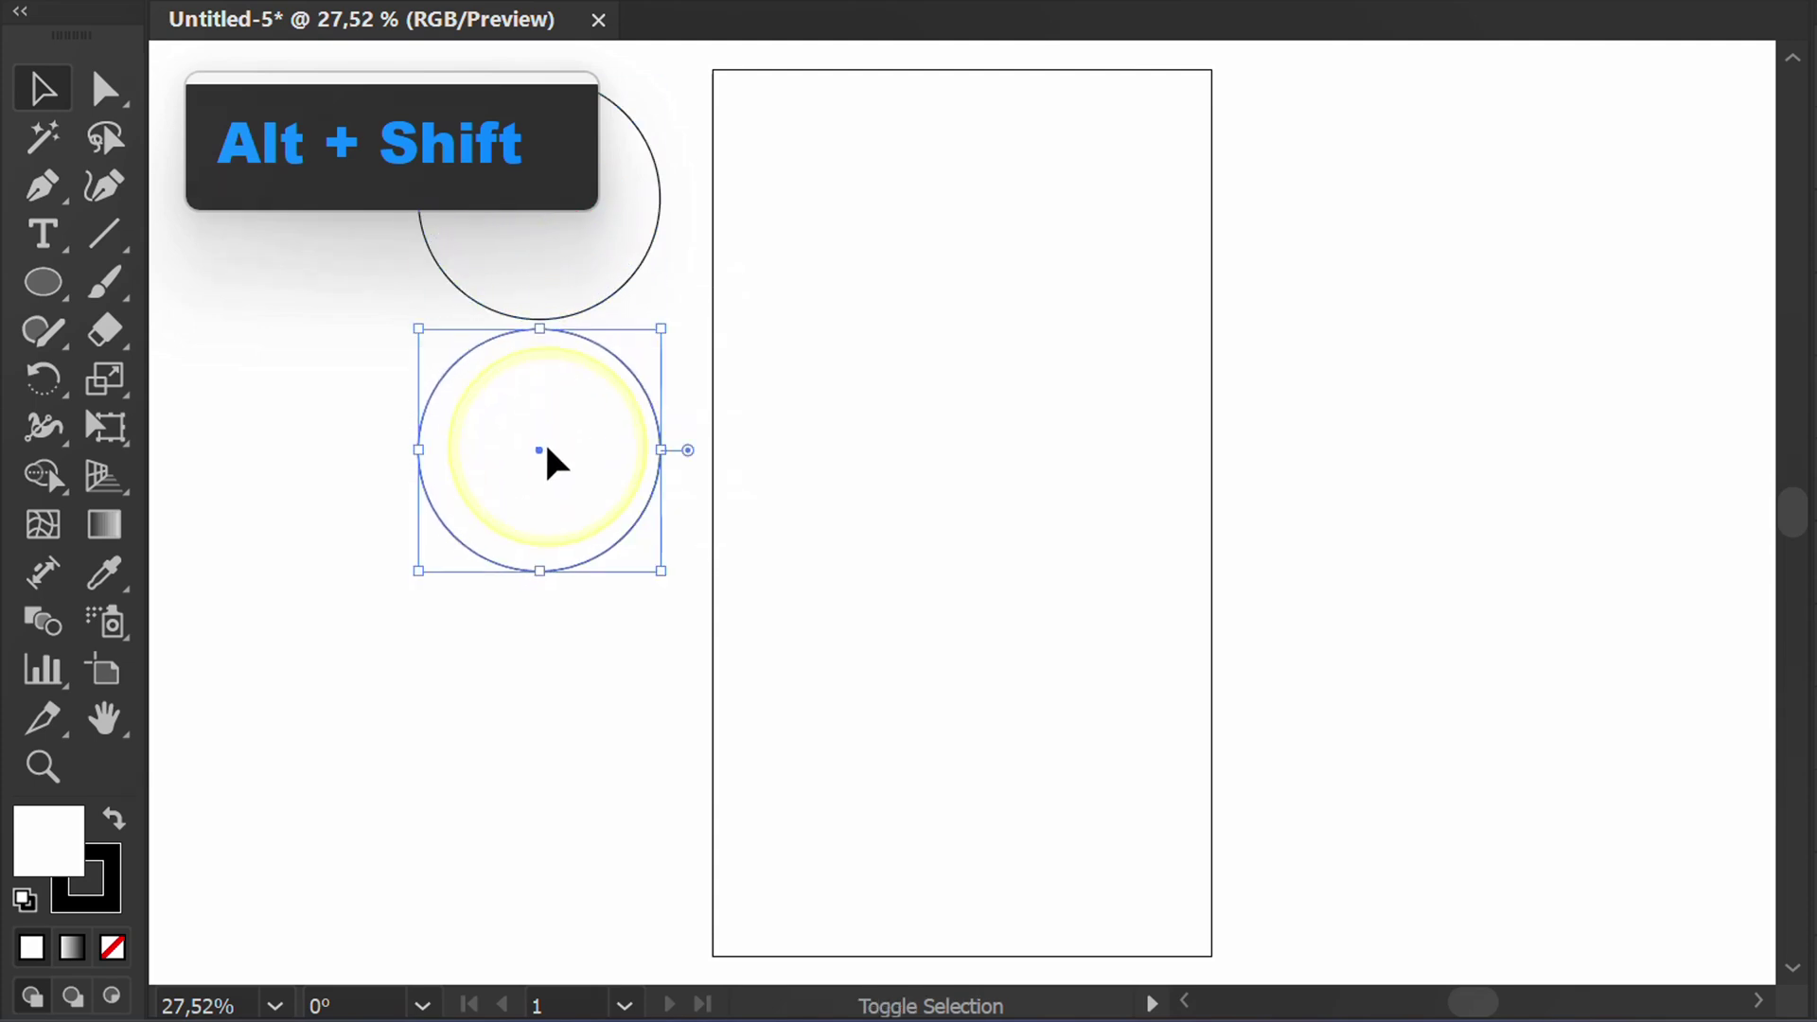
key("ctrl+d")
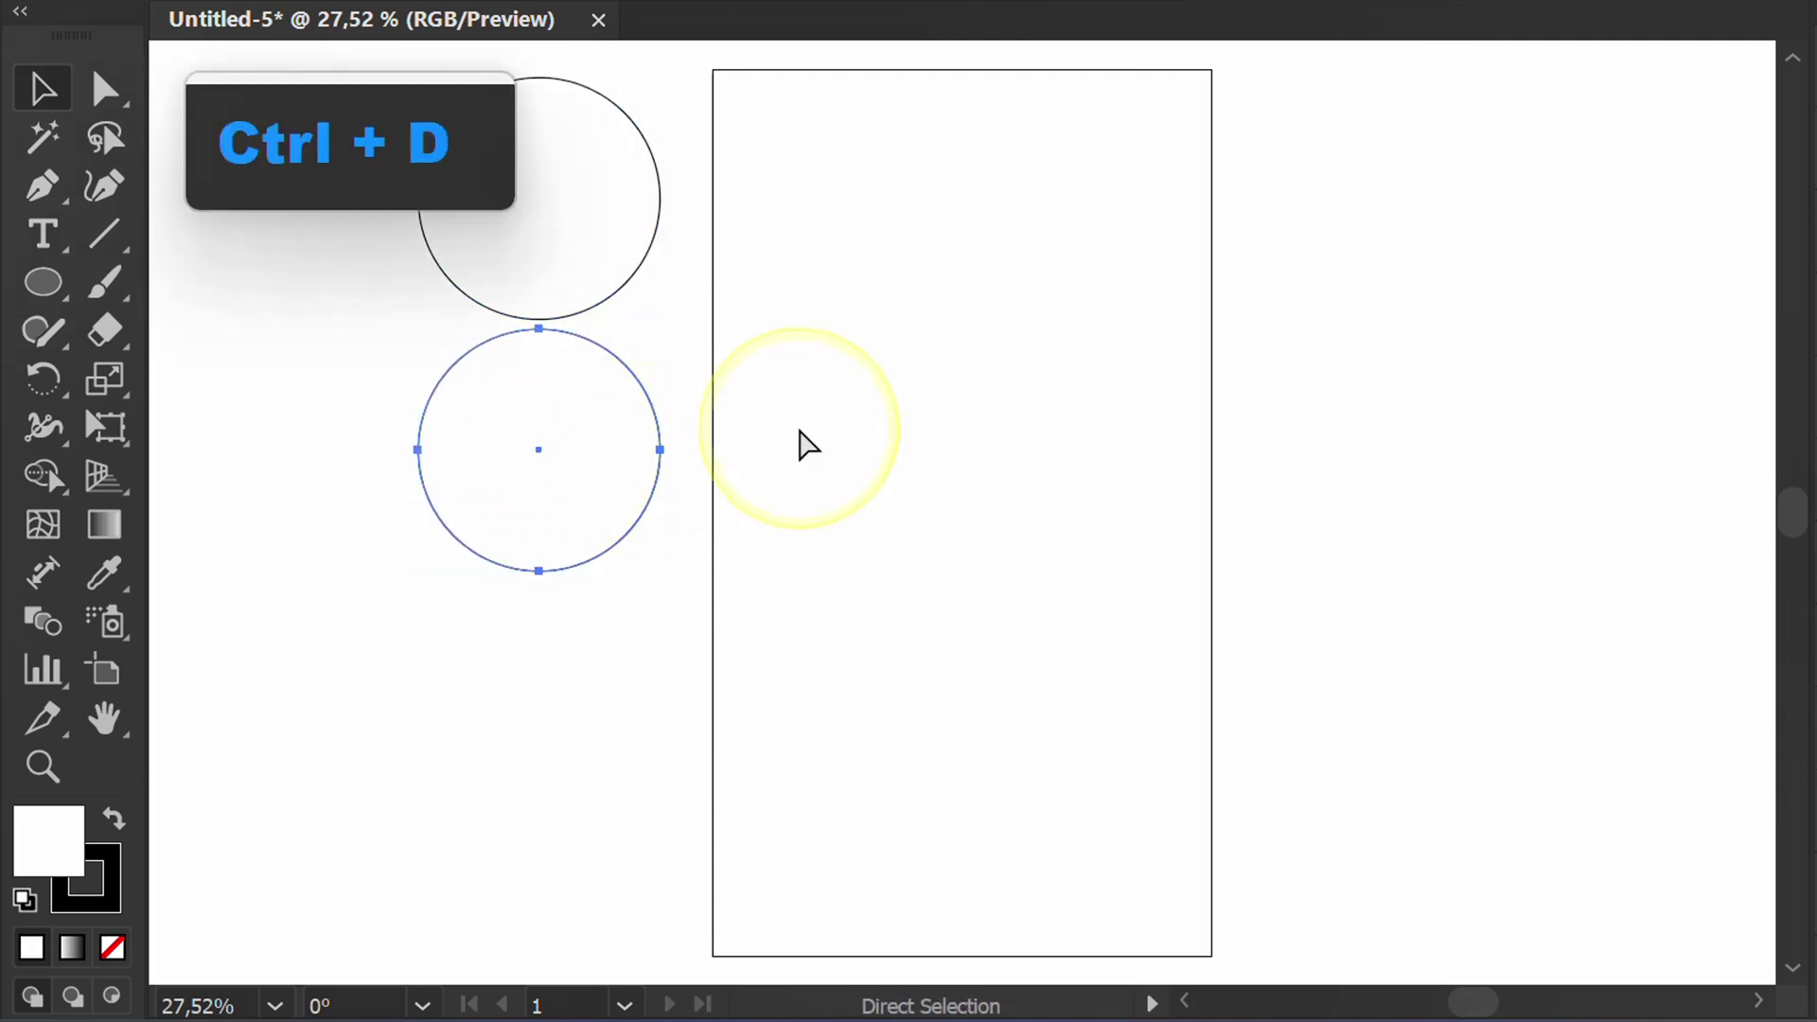
scroll(808, 445, "down", 1)
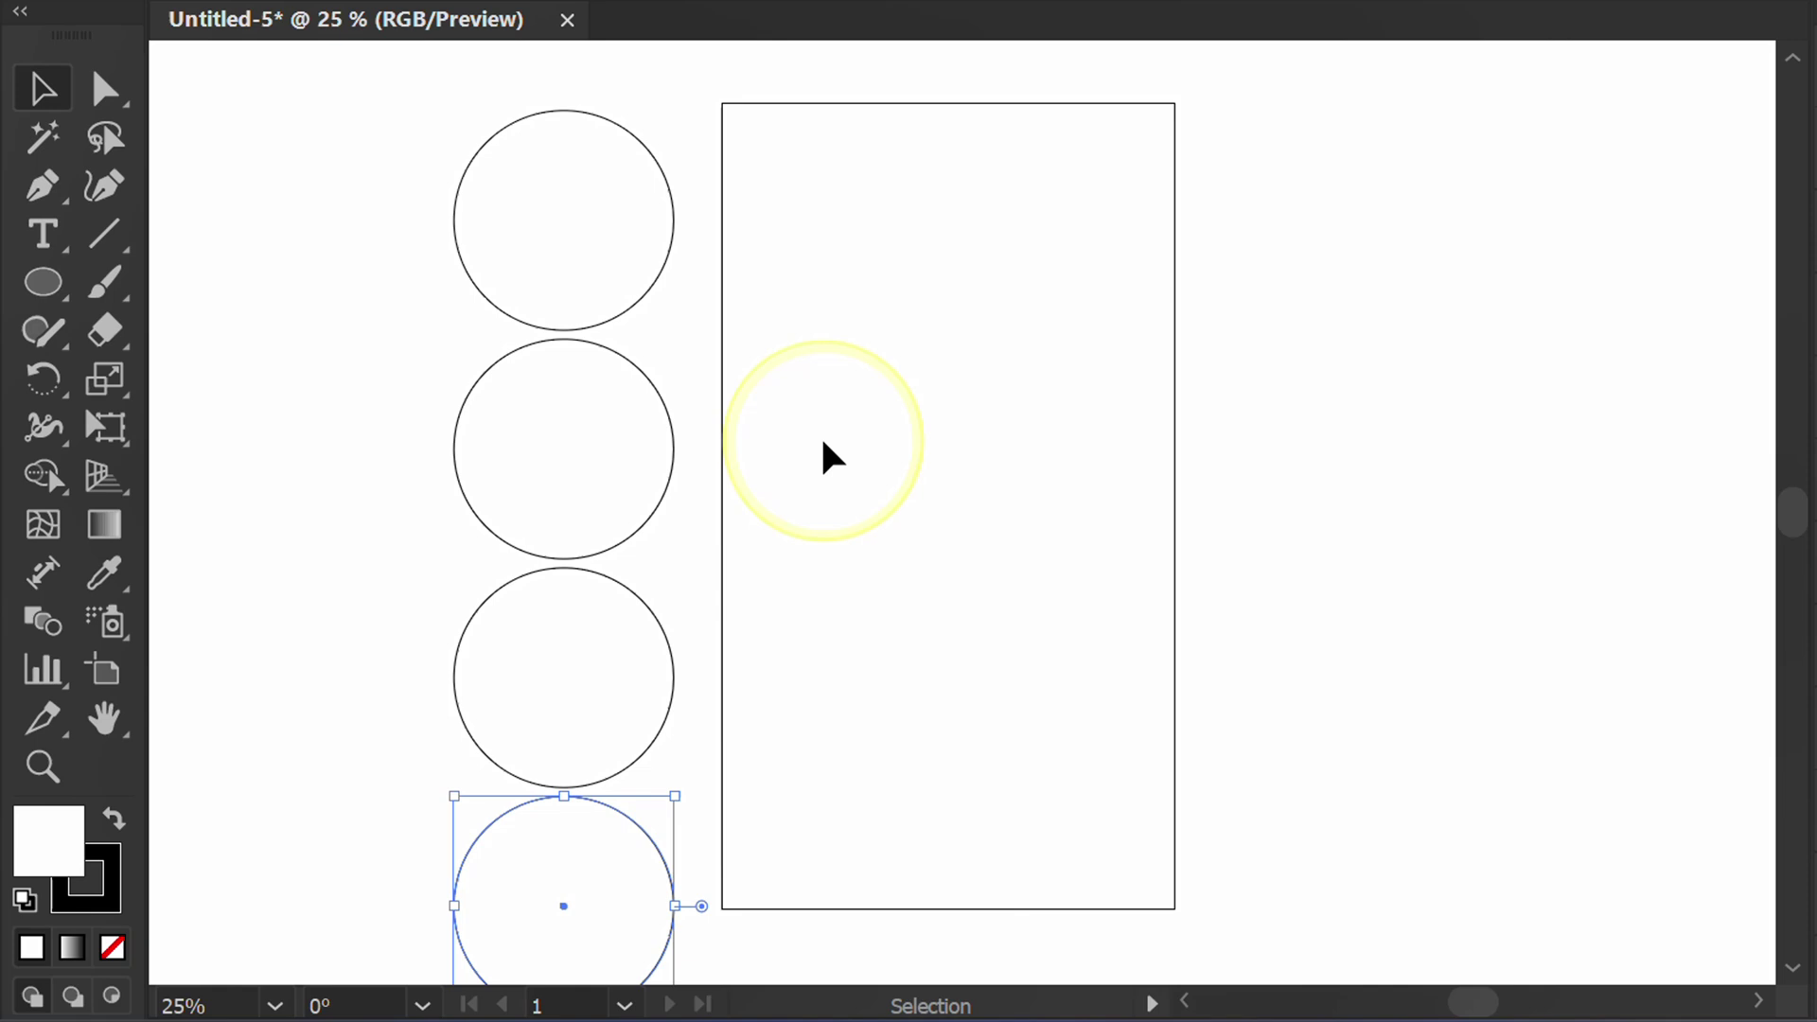
scroll(831, 458, "down", 1)
key("space")
left_click_drag(900, 466, 864, 434)
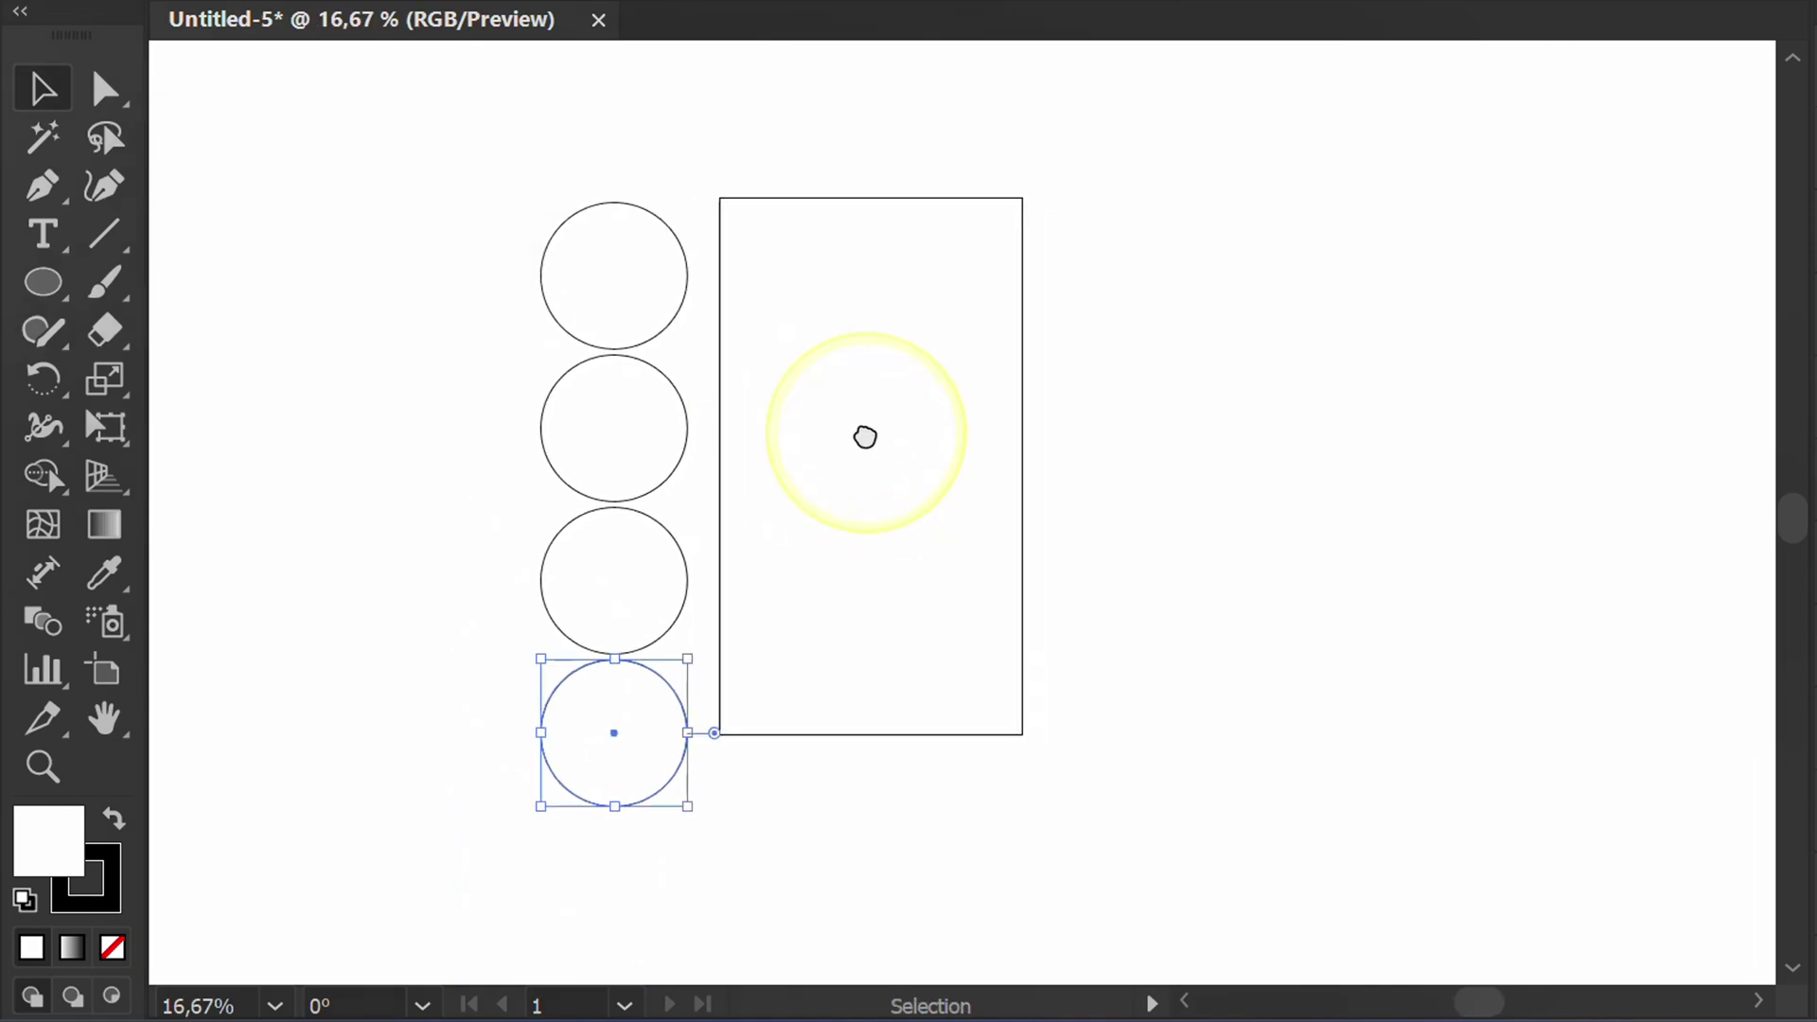
Give all four circles no stroke and a black fill.
left_click_drag(656, 203, 507, 779)
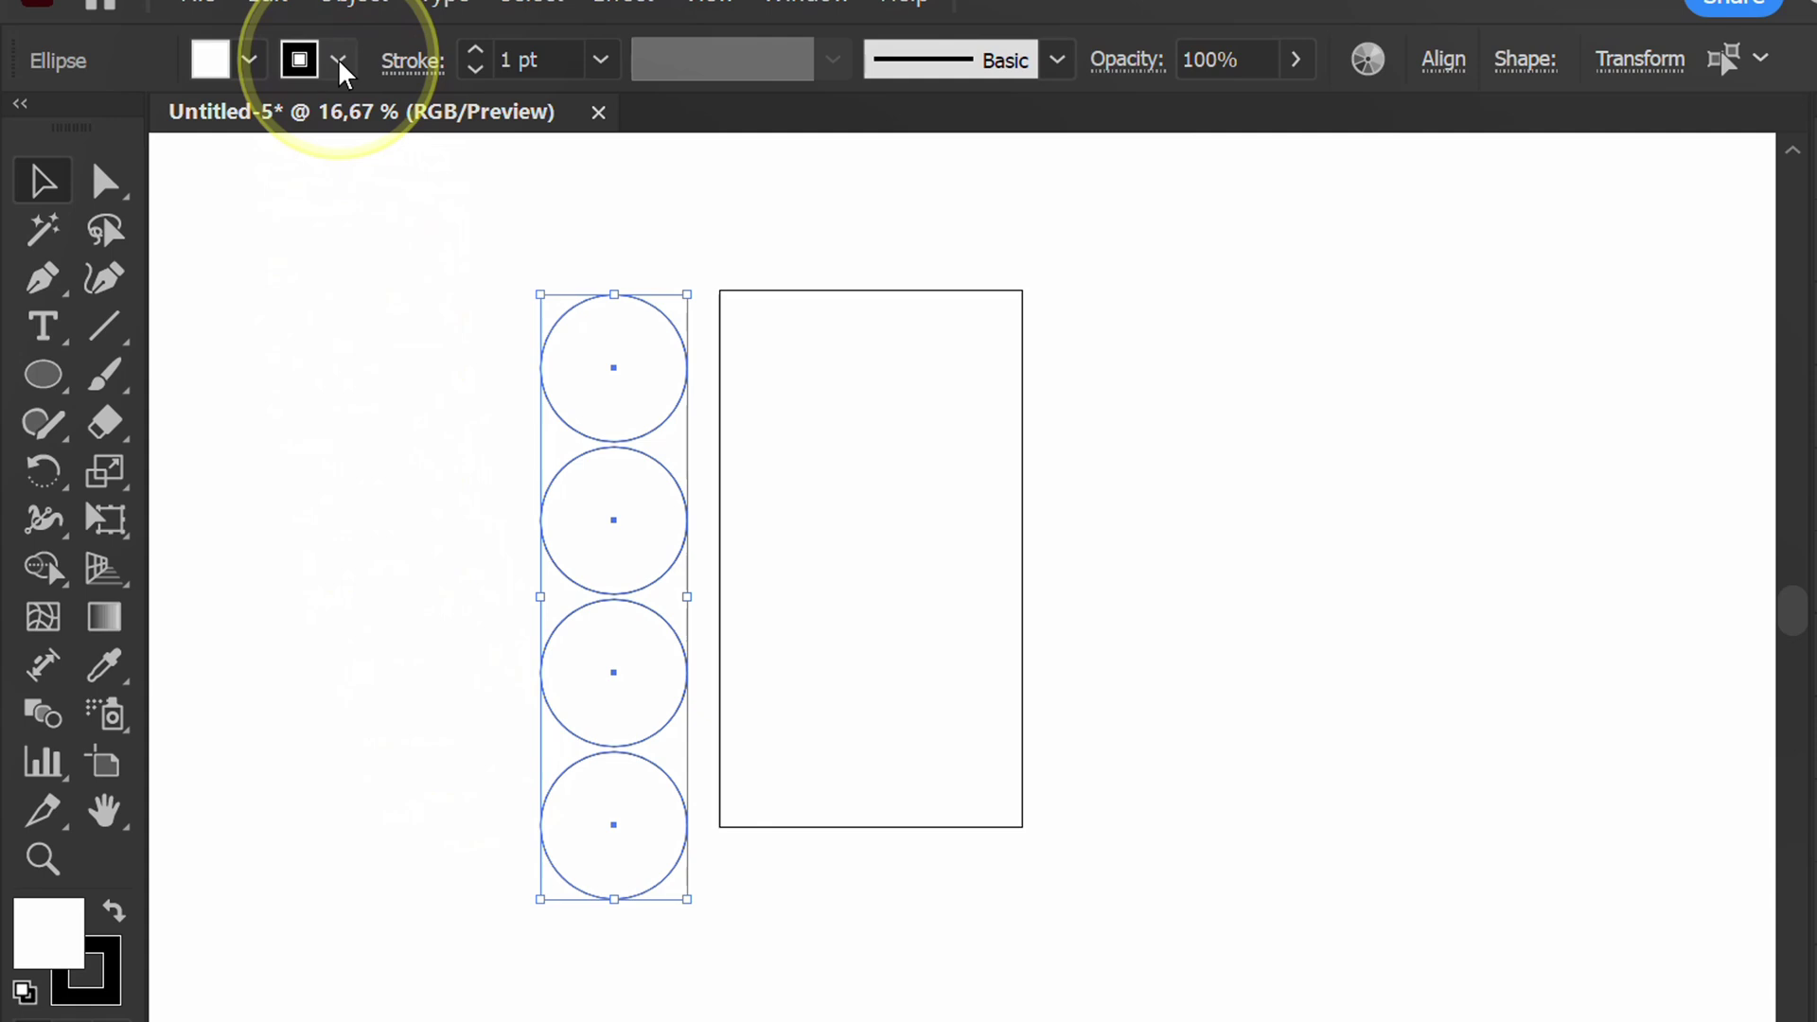
left_click(338, 59)
left_click(26, 208)
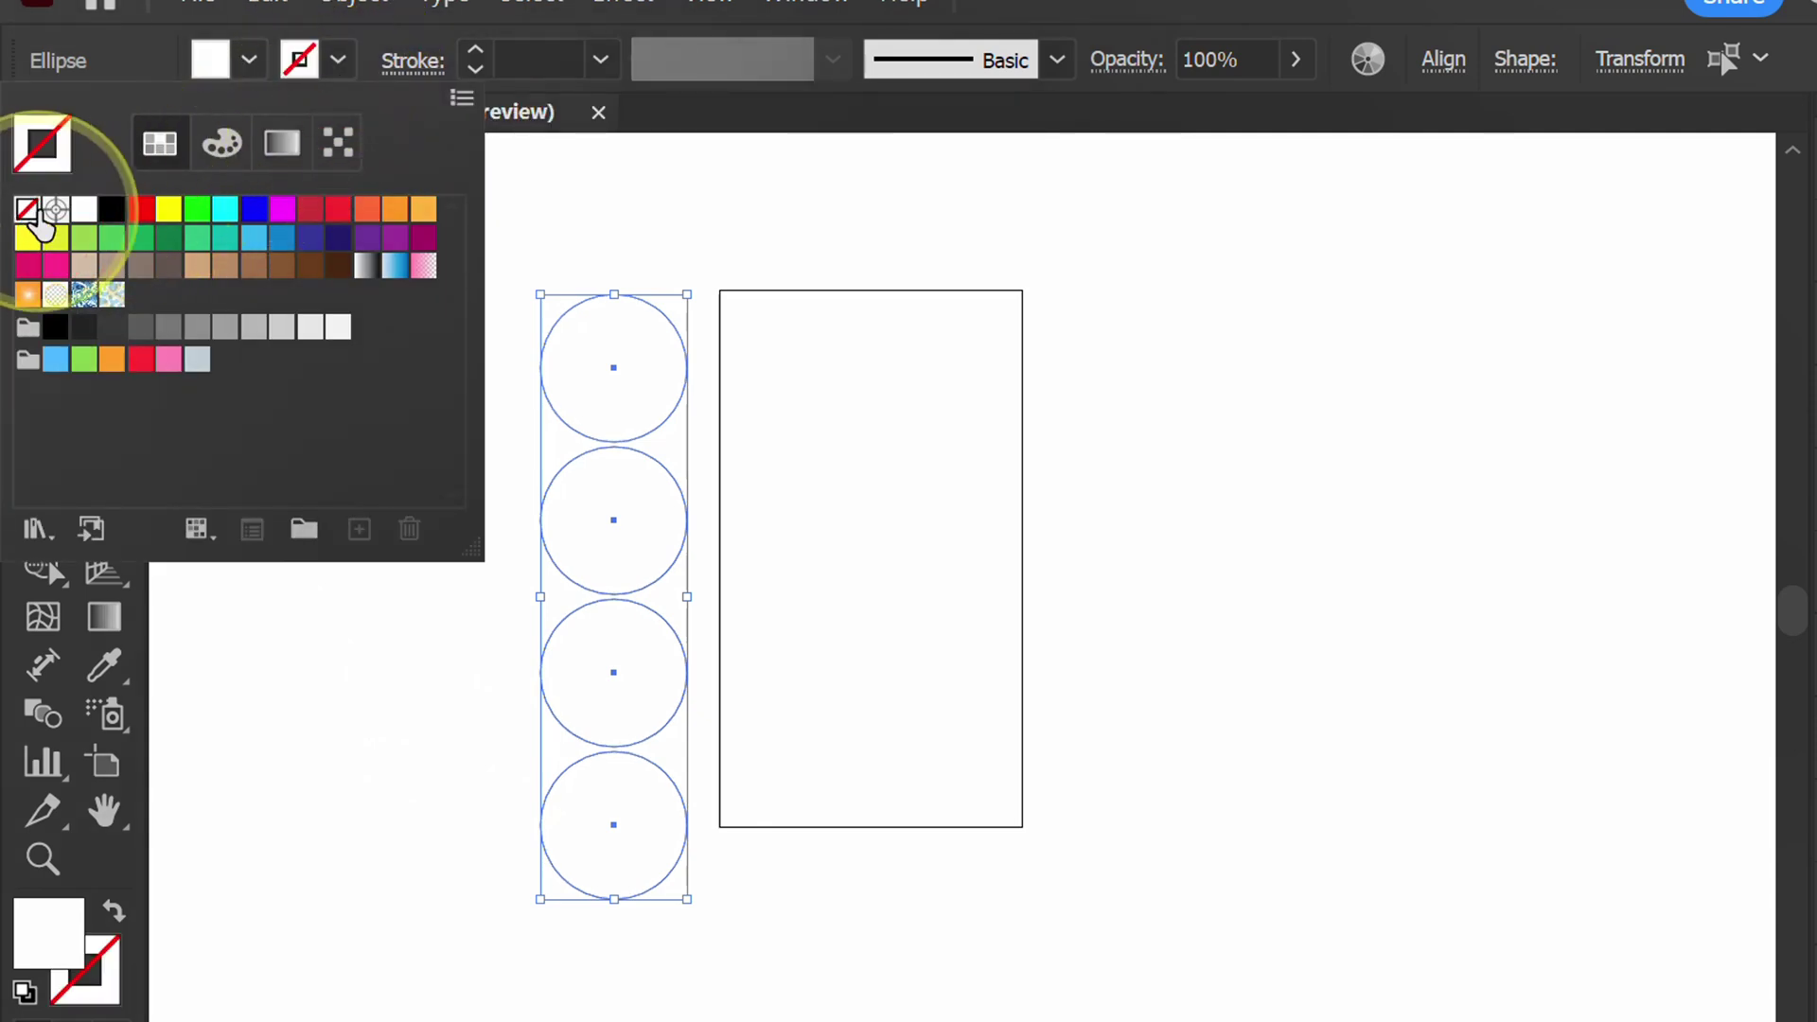
left_click(352, 84)
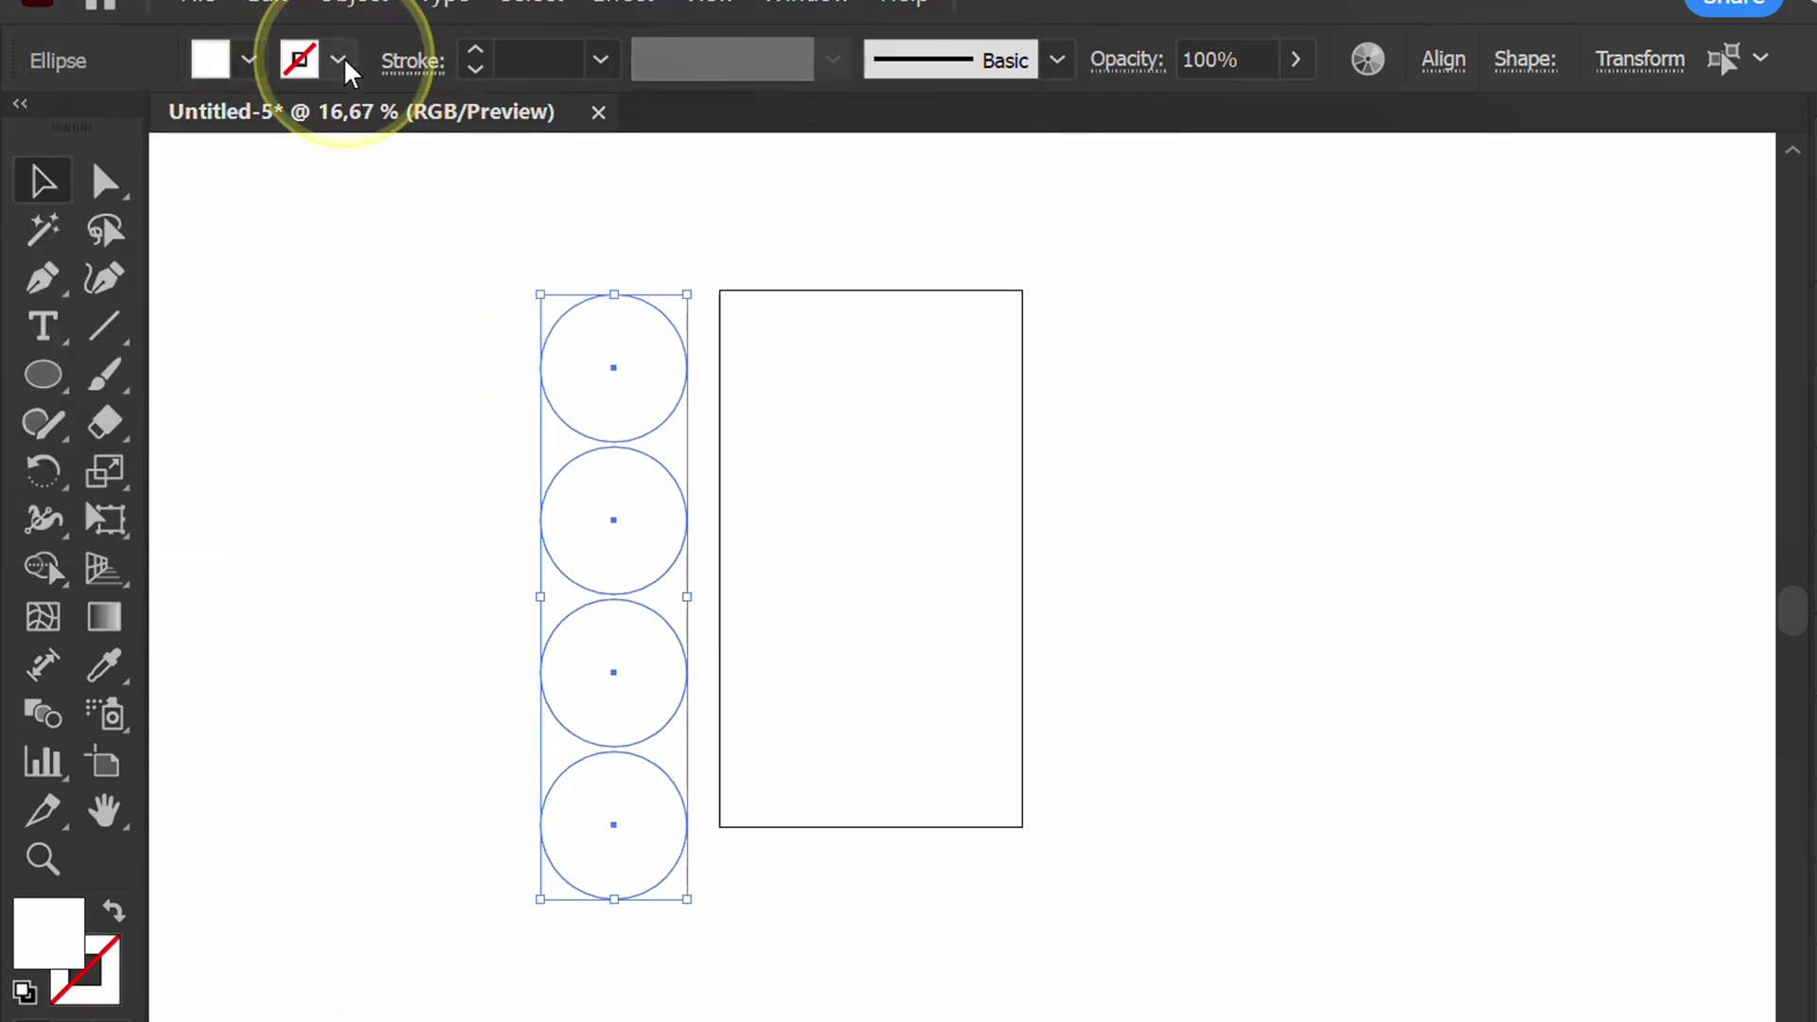
left_click(248, 60)
left_click(112, 209)
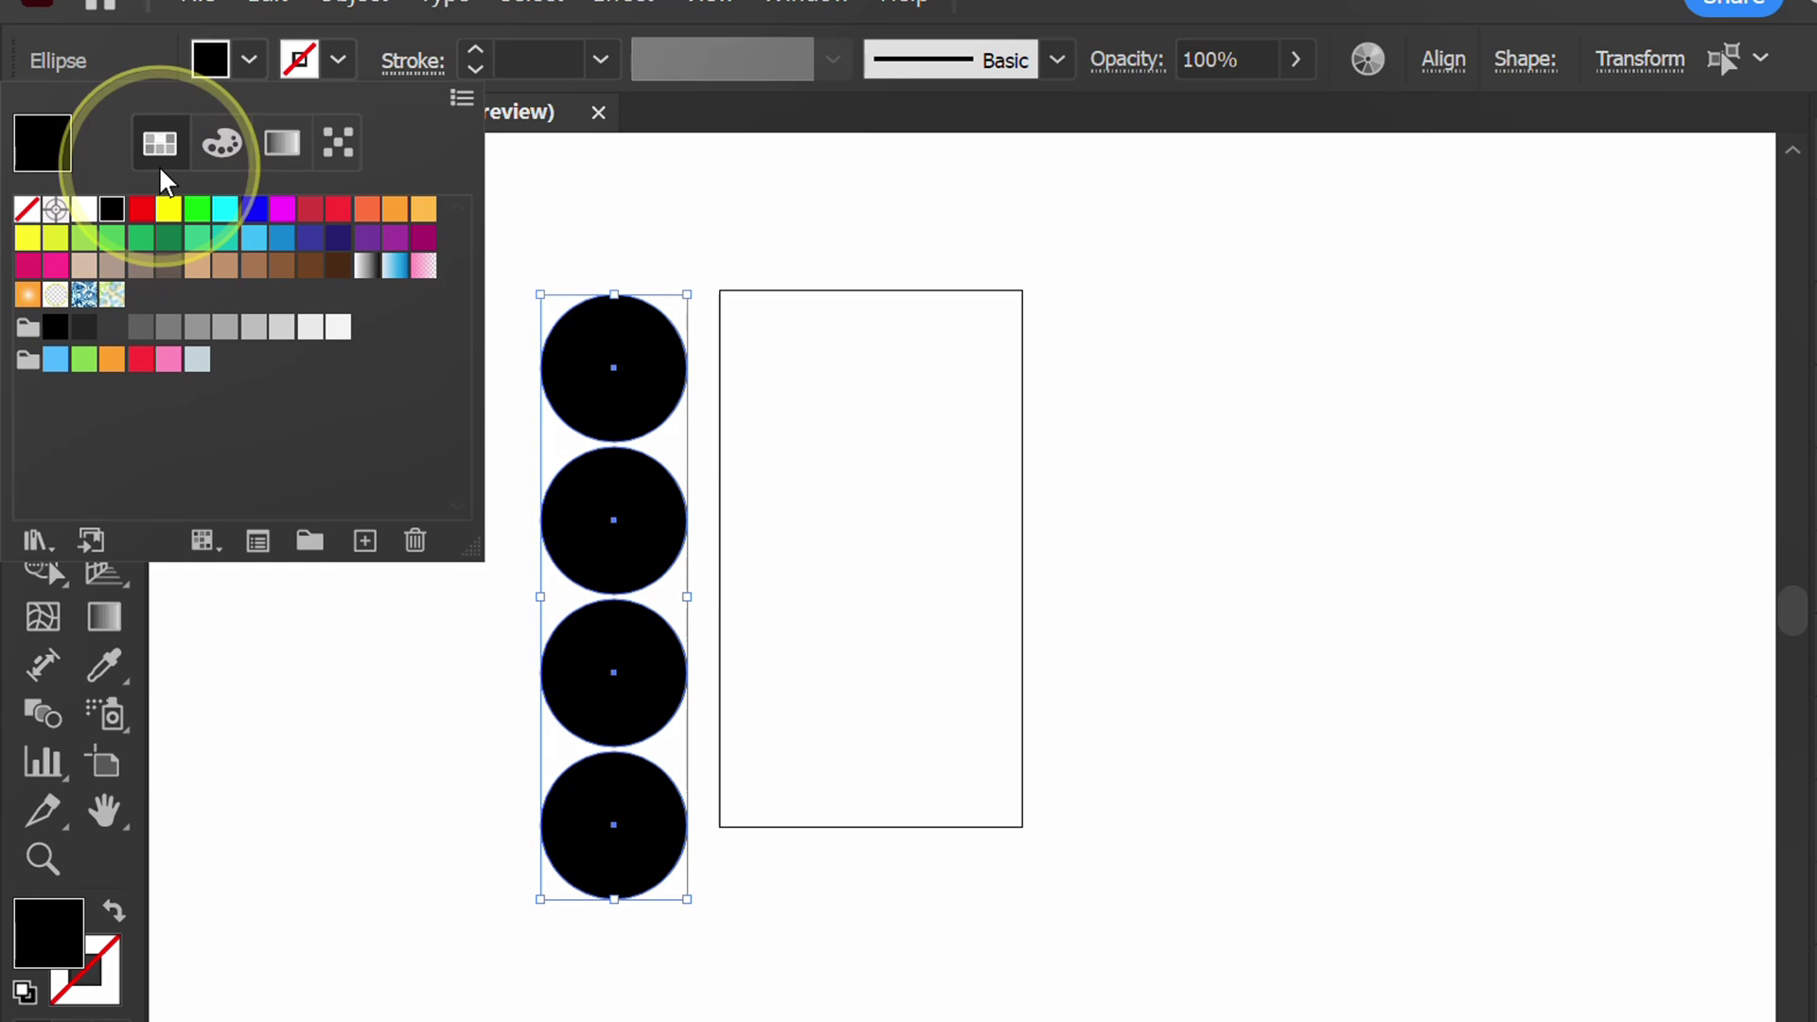
left_click(250, 63)
left_click(356, 282)
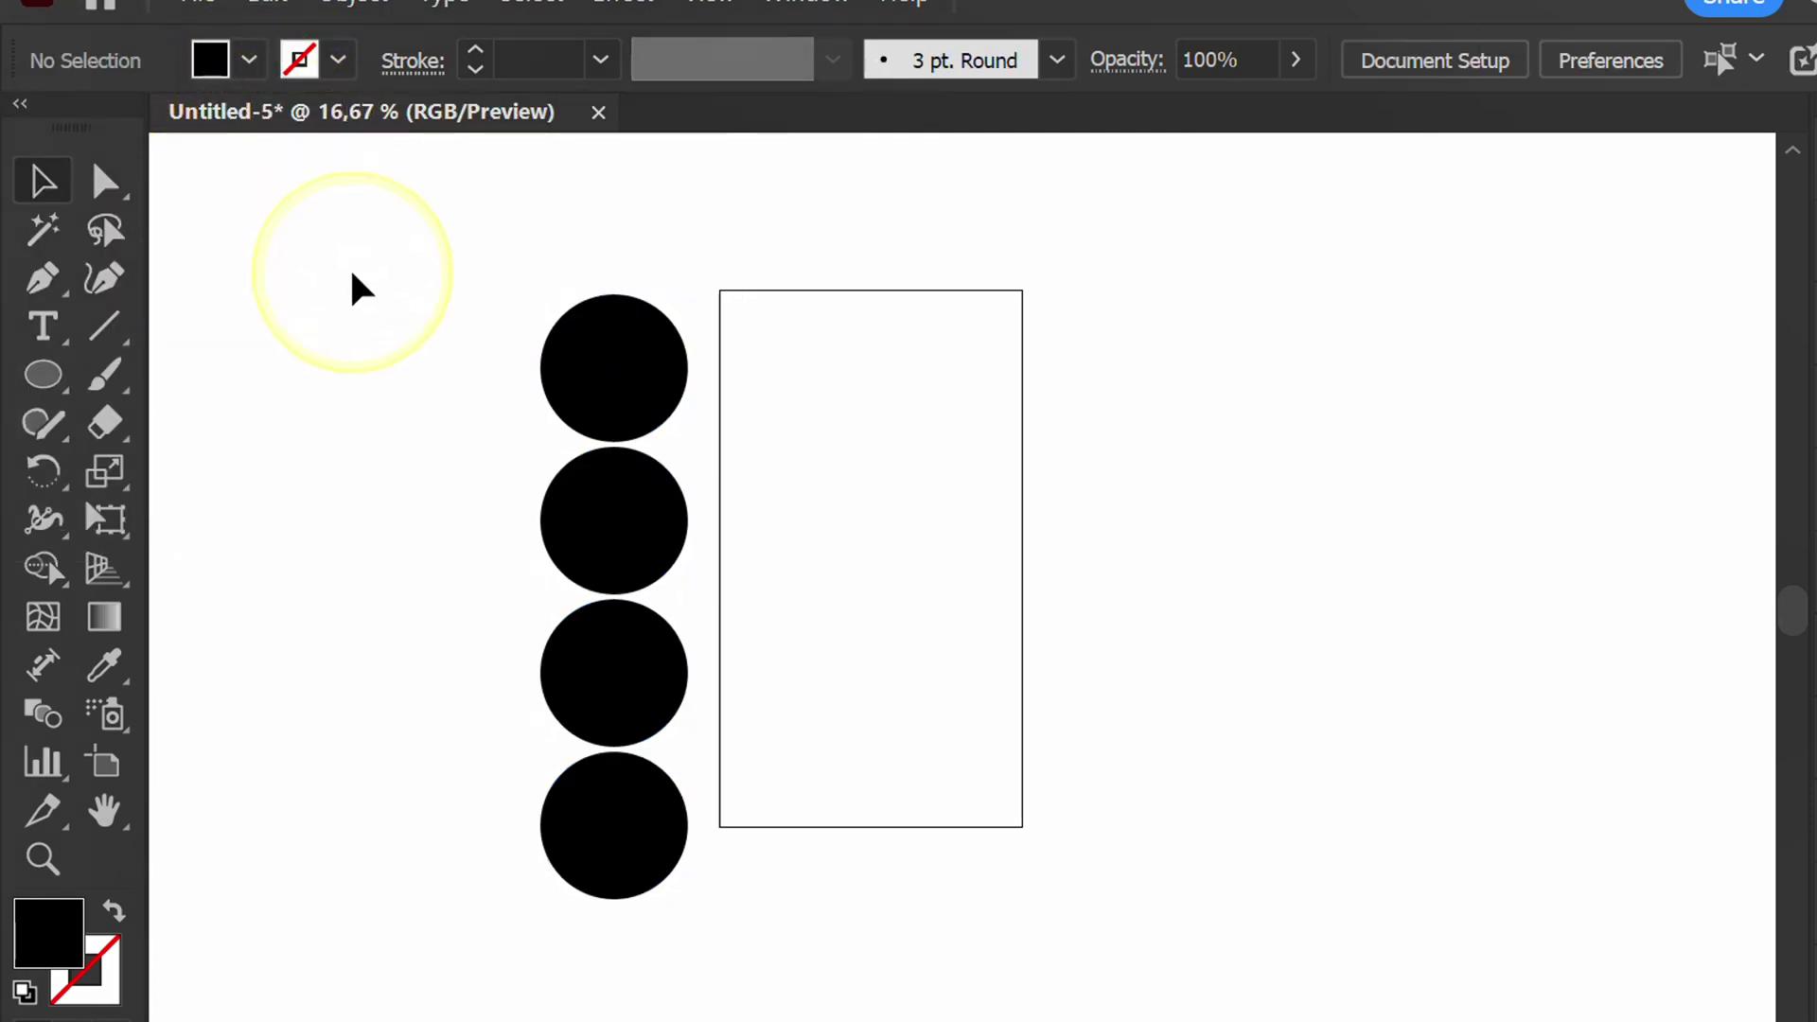
Fill the second, third and bottom circles red, magenta and cyan.
left_click(606, 545)
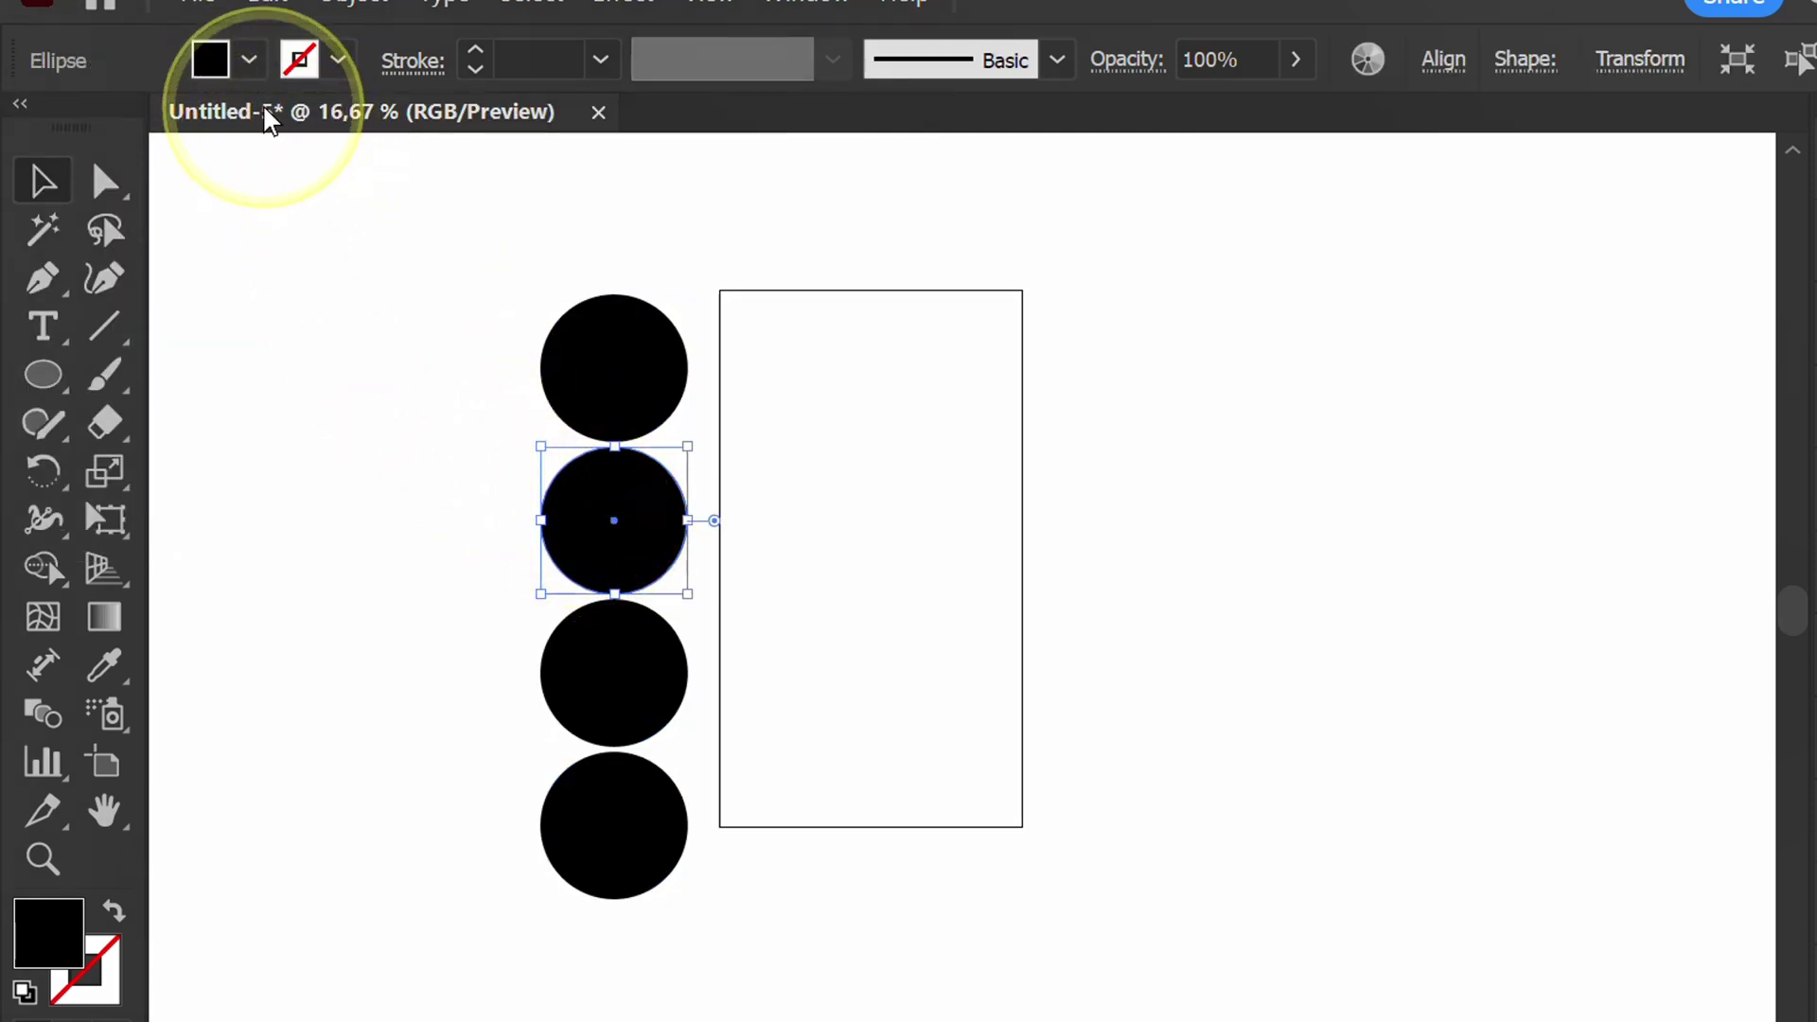
left_click(211, 59)
left_click(339, 211)
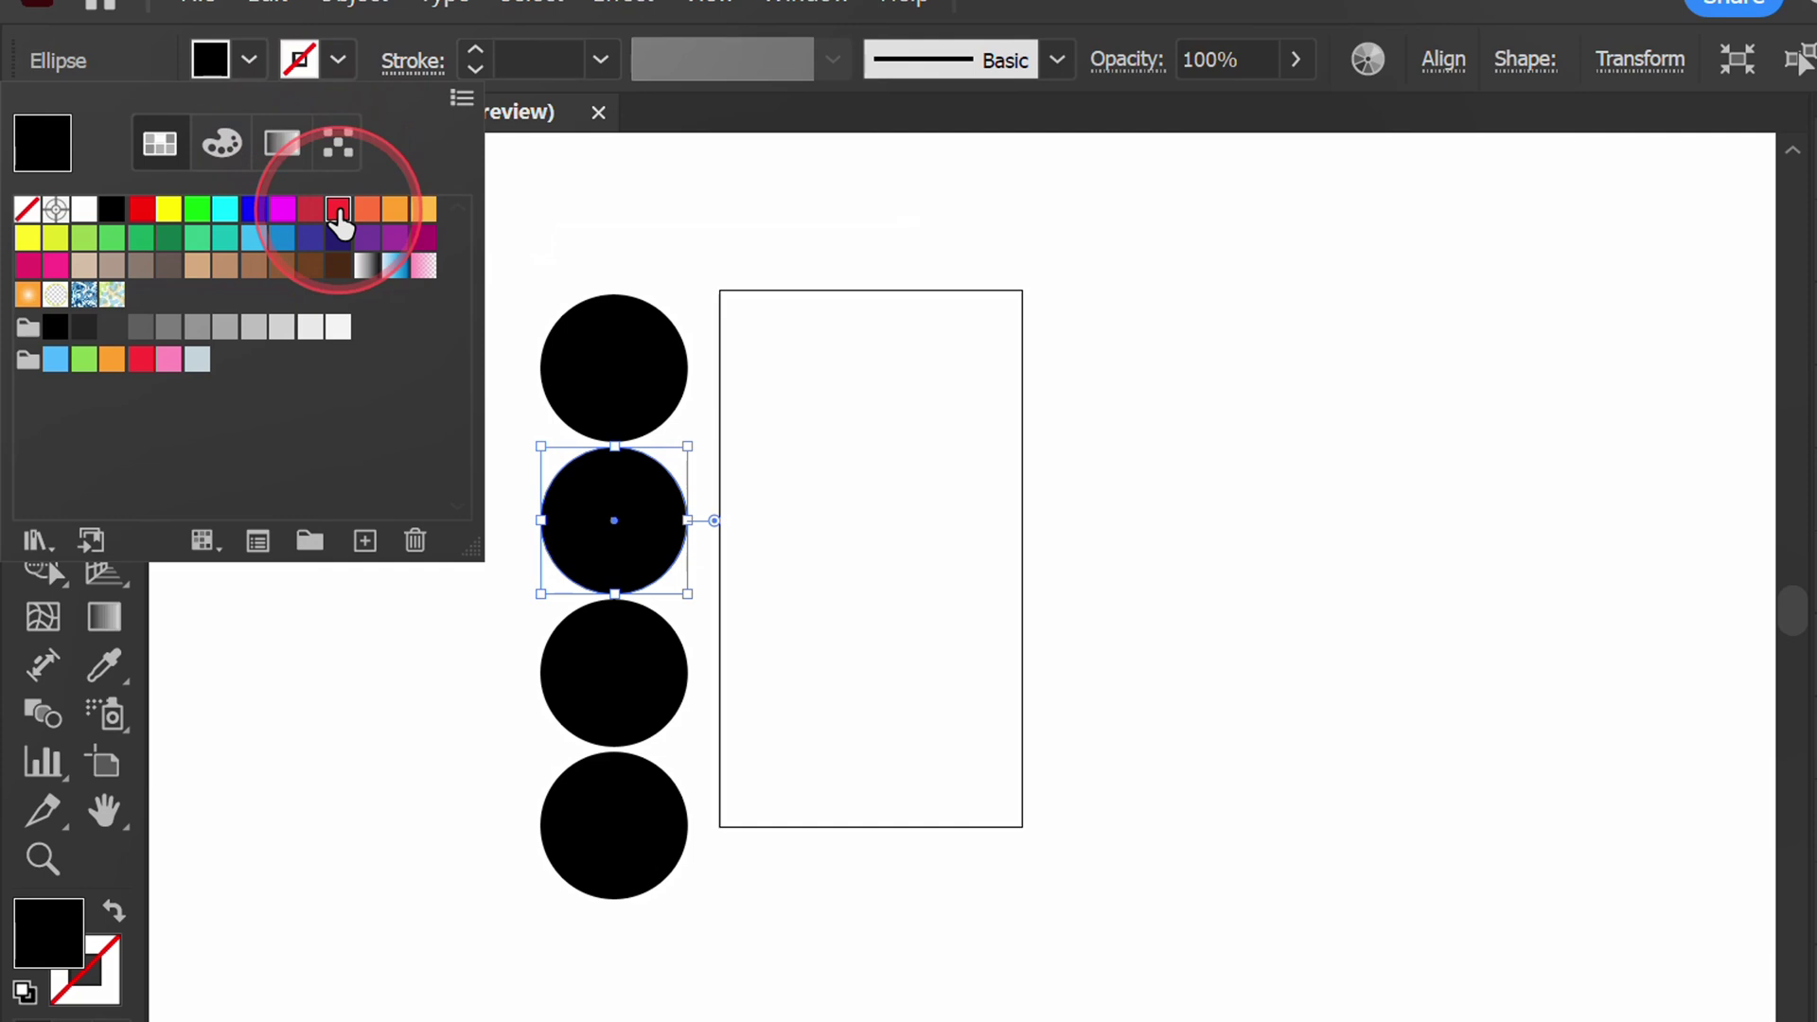
left_click(210, 59)
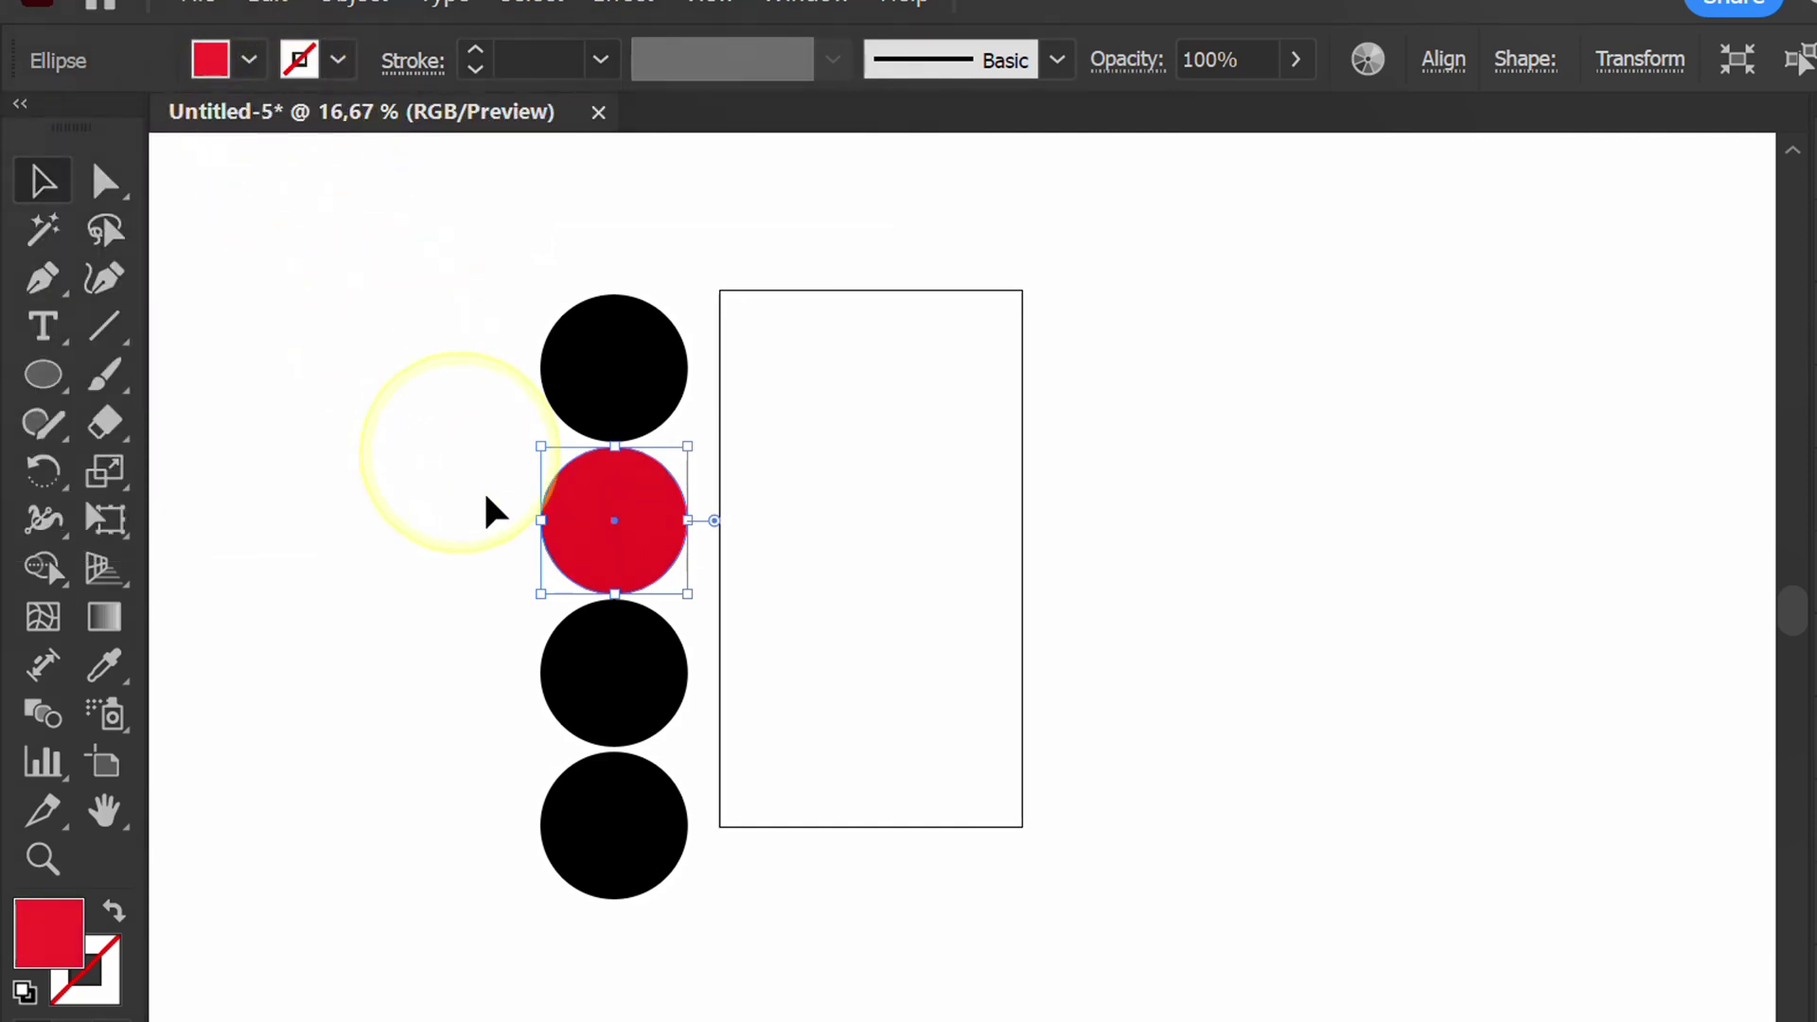
left_click(594, 670)
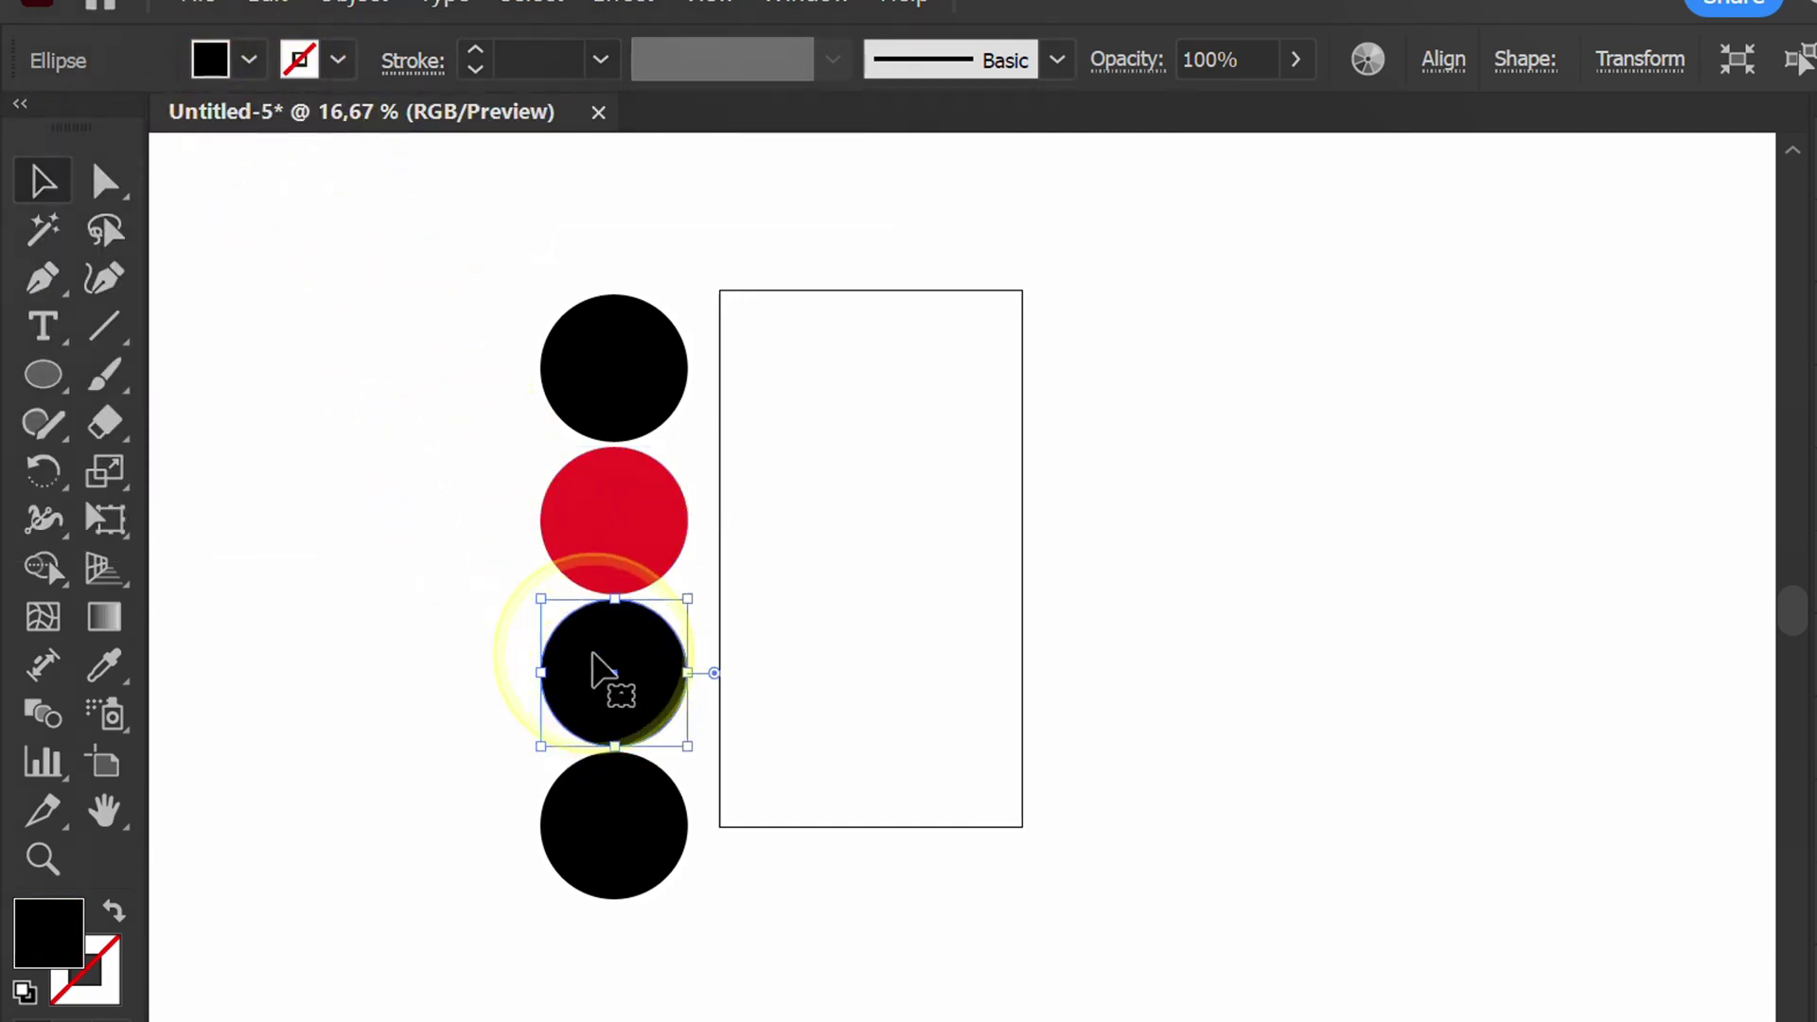
left_click(255, 61)
left_click(282, 208)
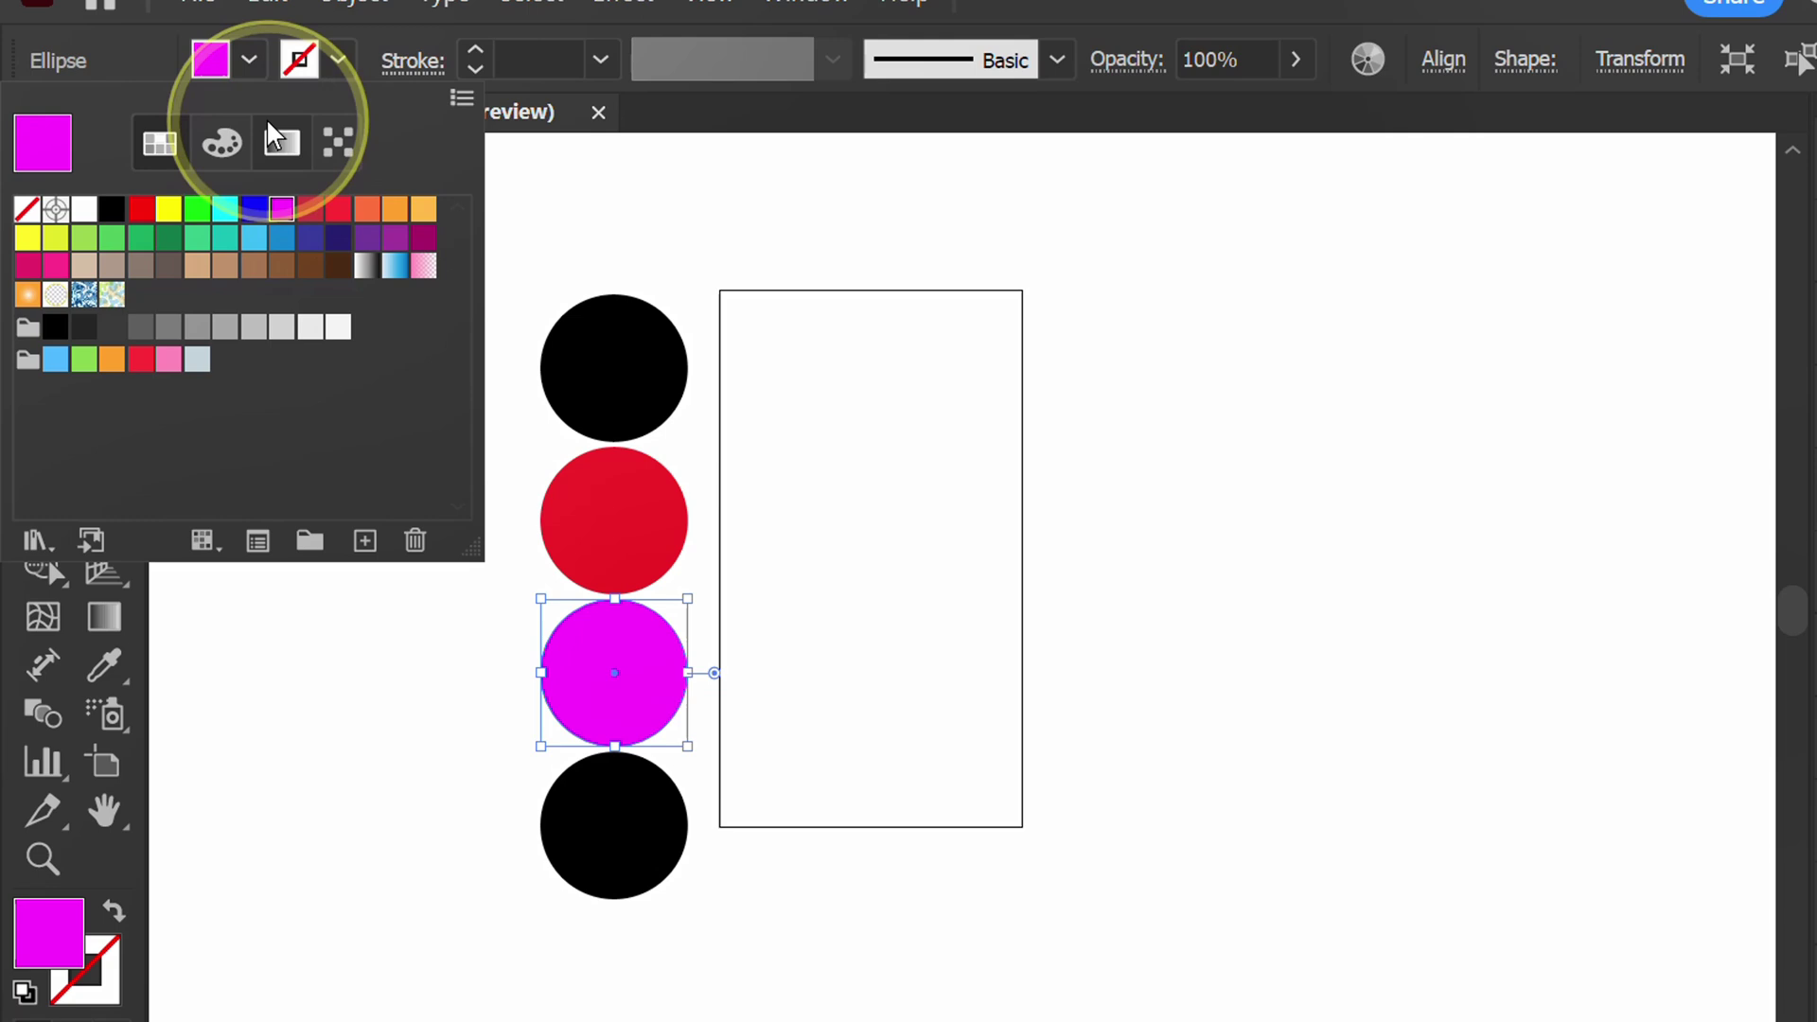
left_click(305, 244)
left_click(602, 820)
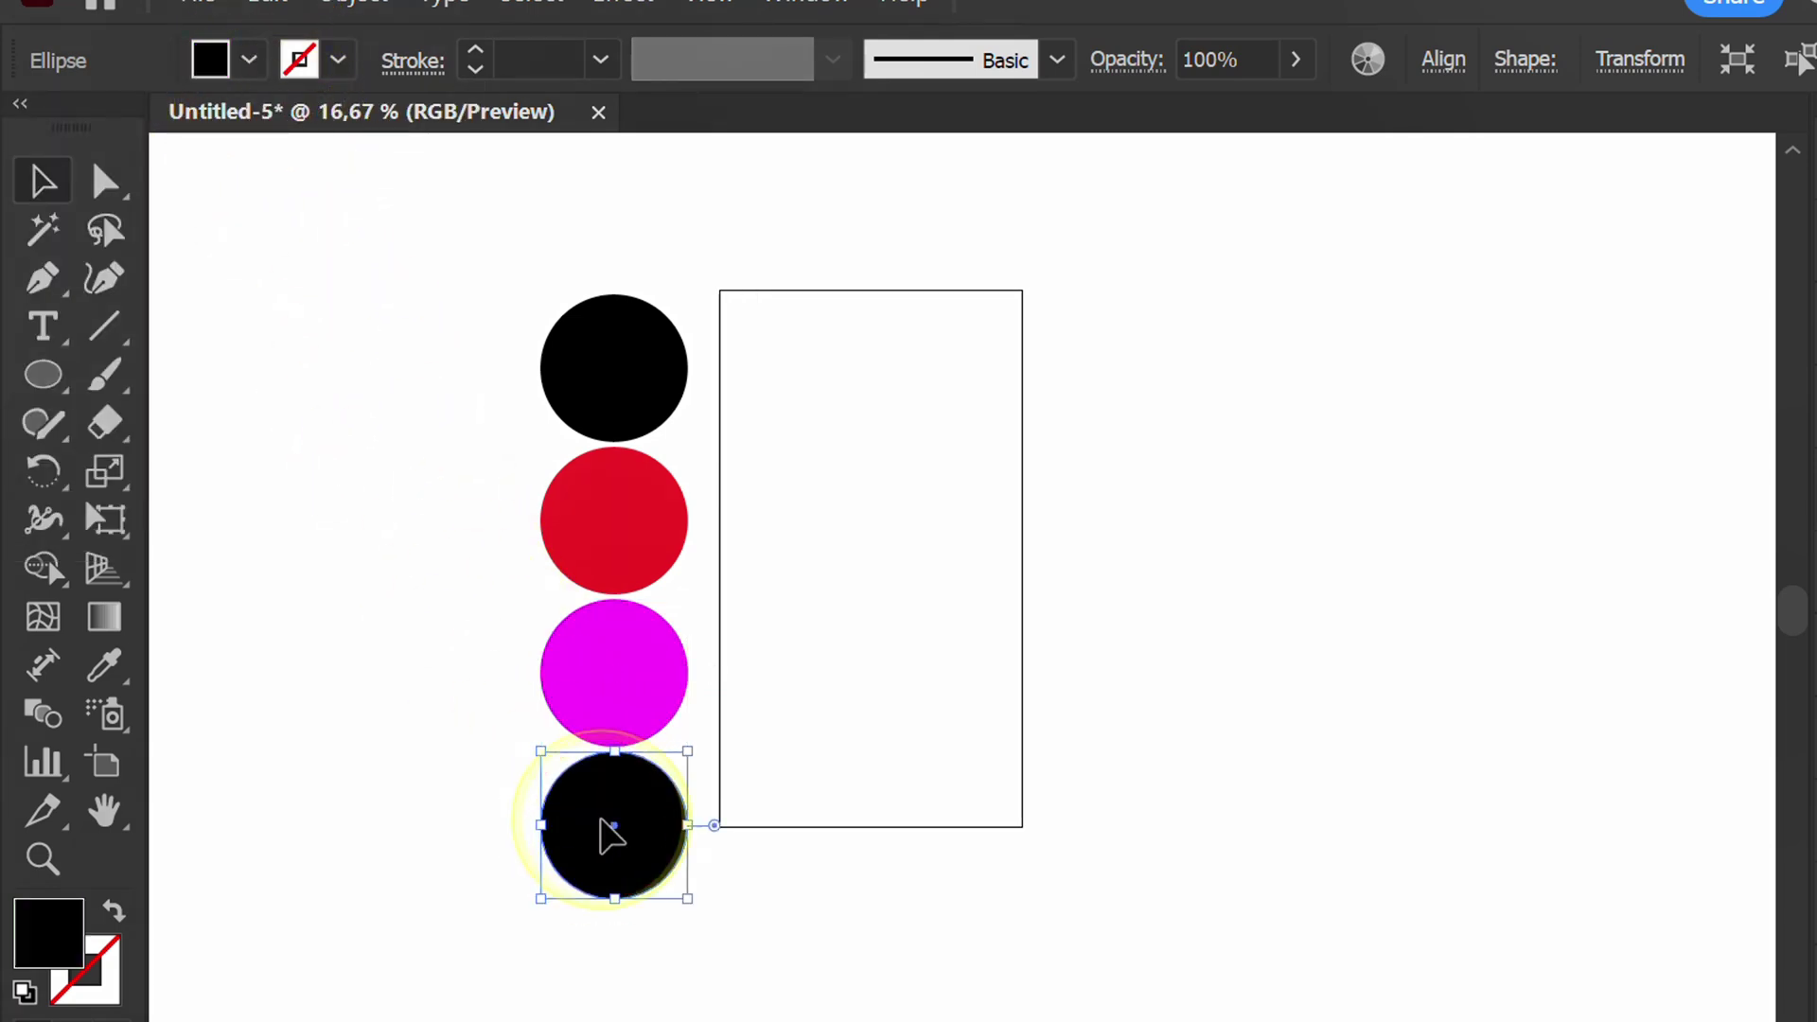
left_click(249, 60)
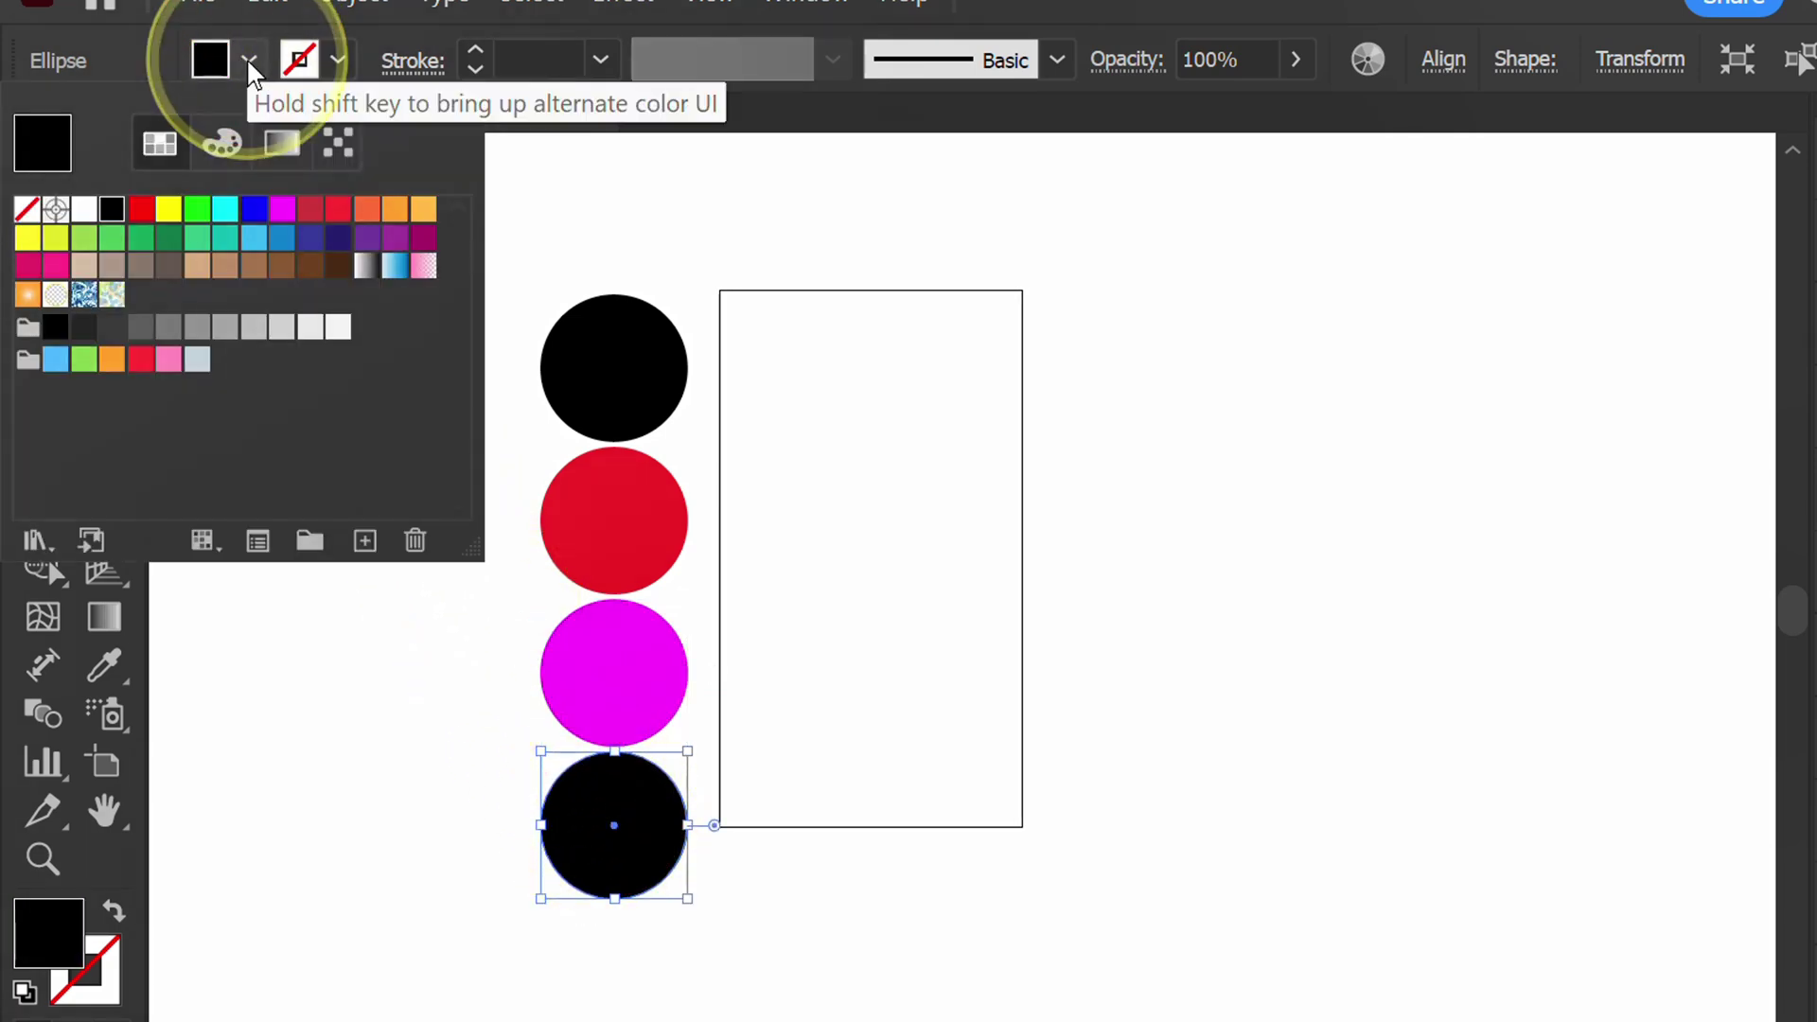
left_click(226, 207)
left_click(249, 59)
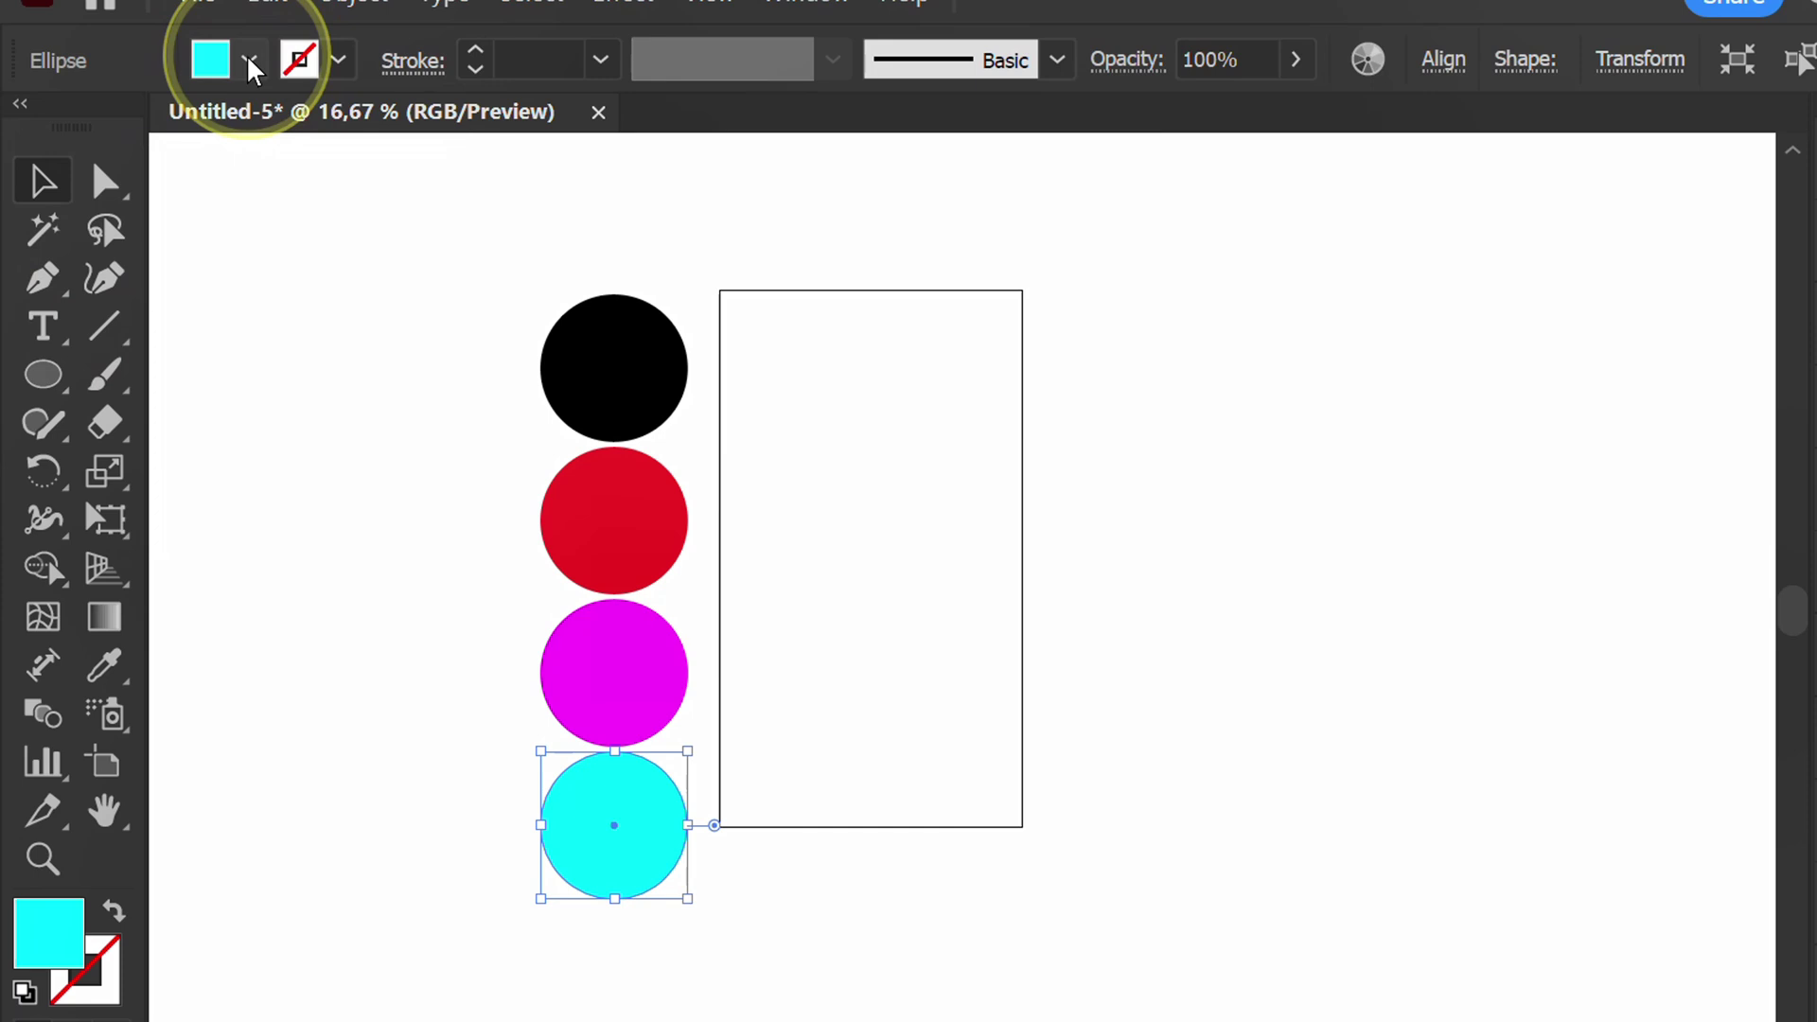
left_click(337, 401)
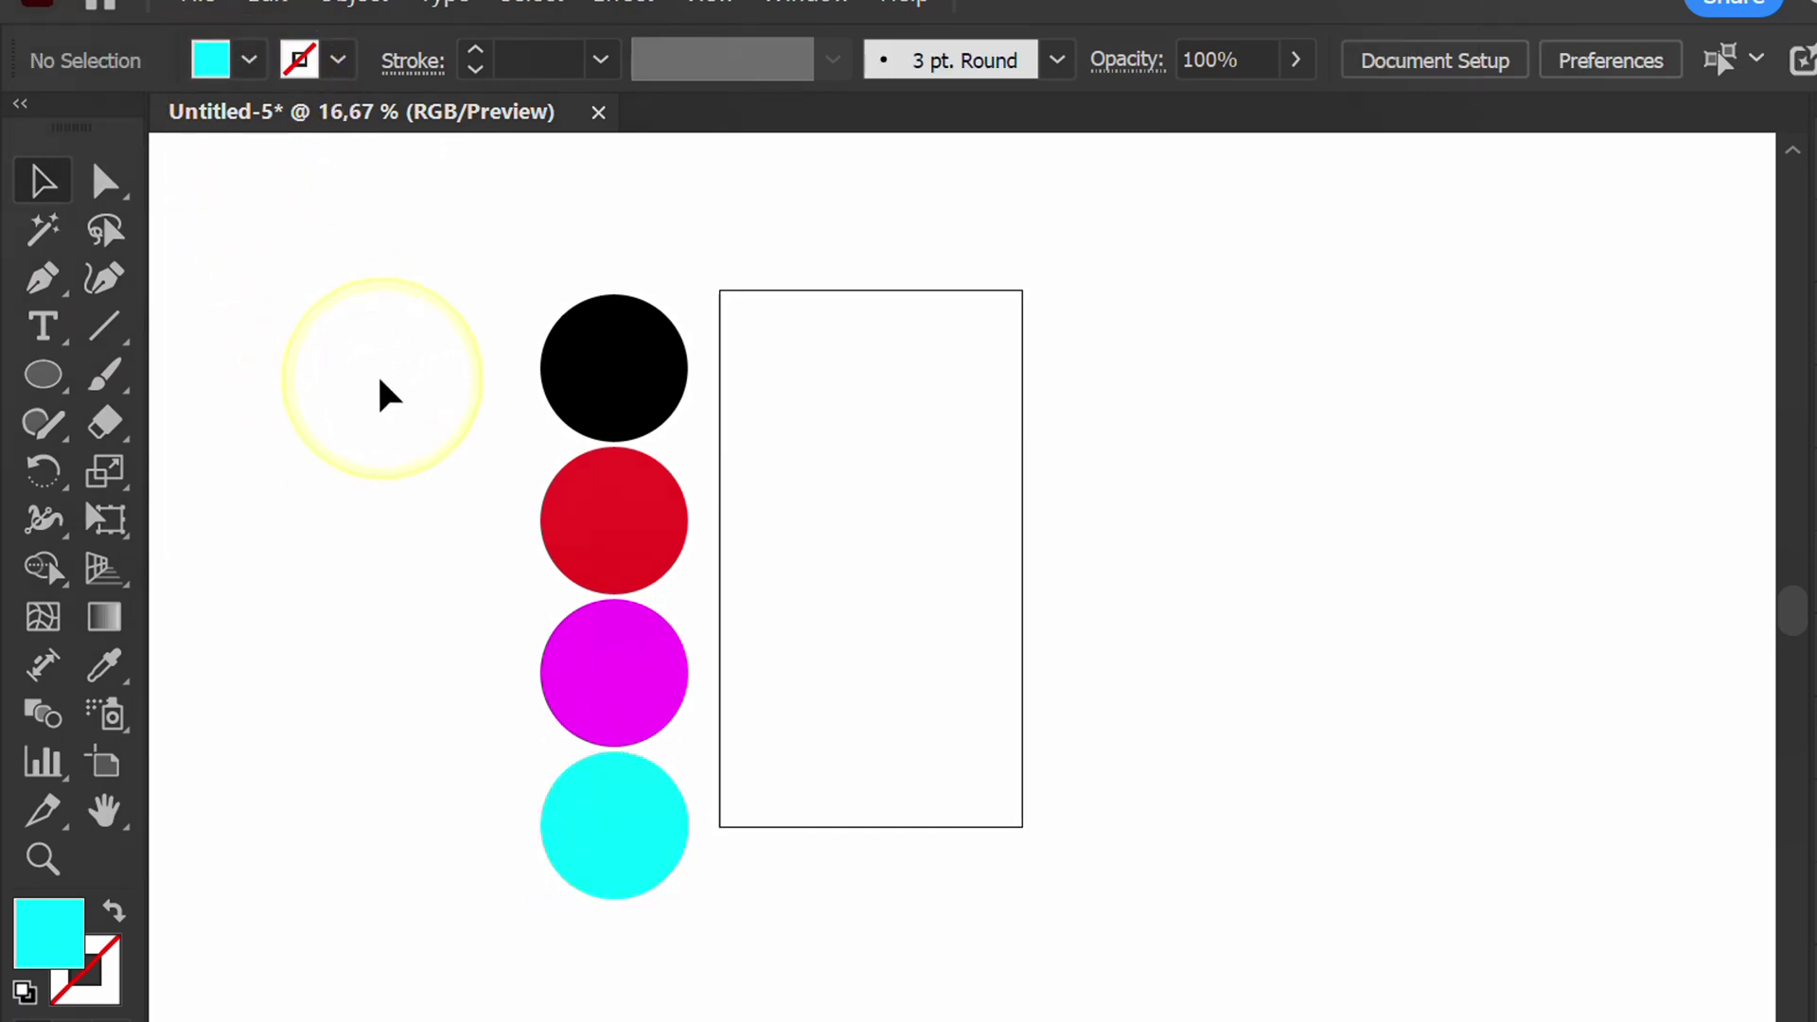
Blend the four coloured circles together with Ctrl+Alt+B.
left_click_drag(737, 280, 467, 832)
key("ctrl+alt+b")
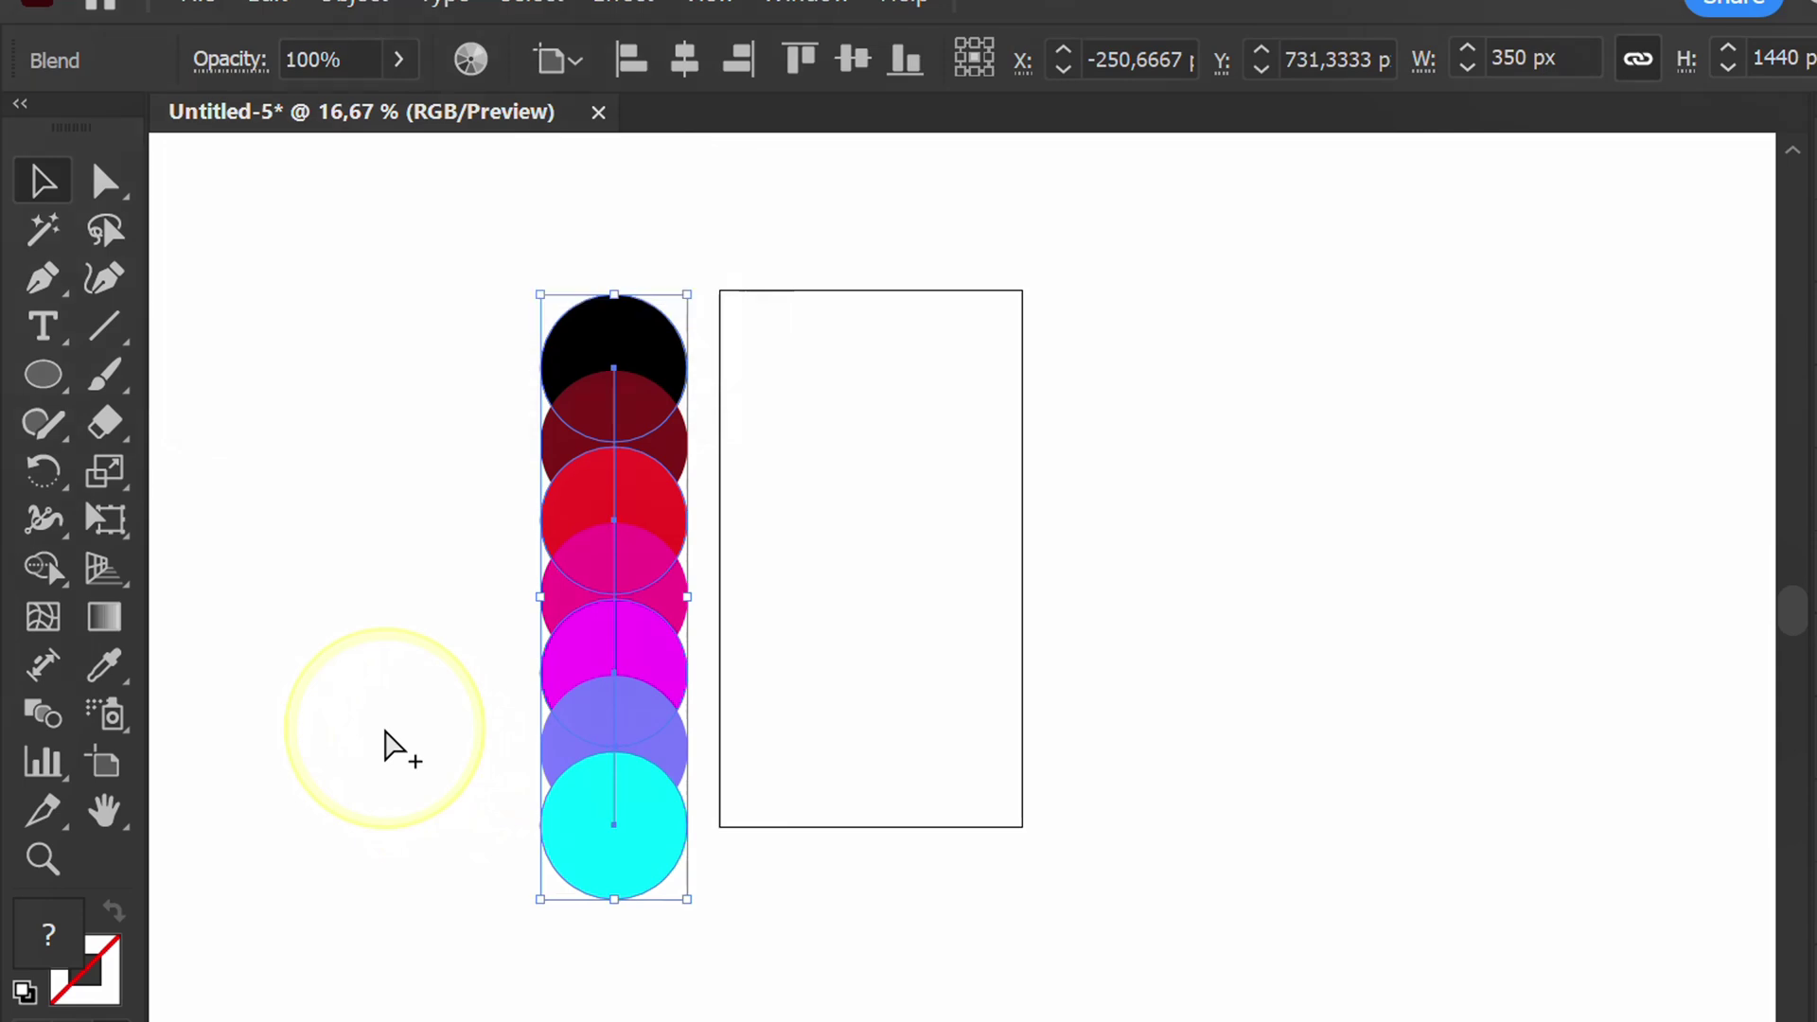
left_click(1630, 76)
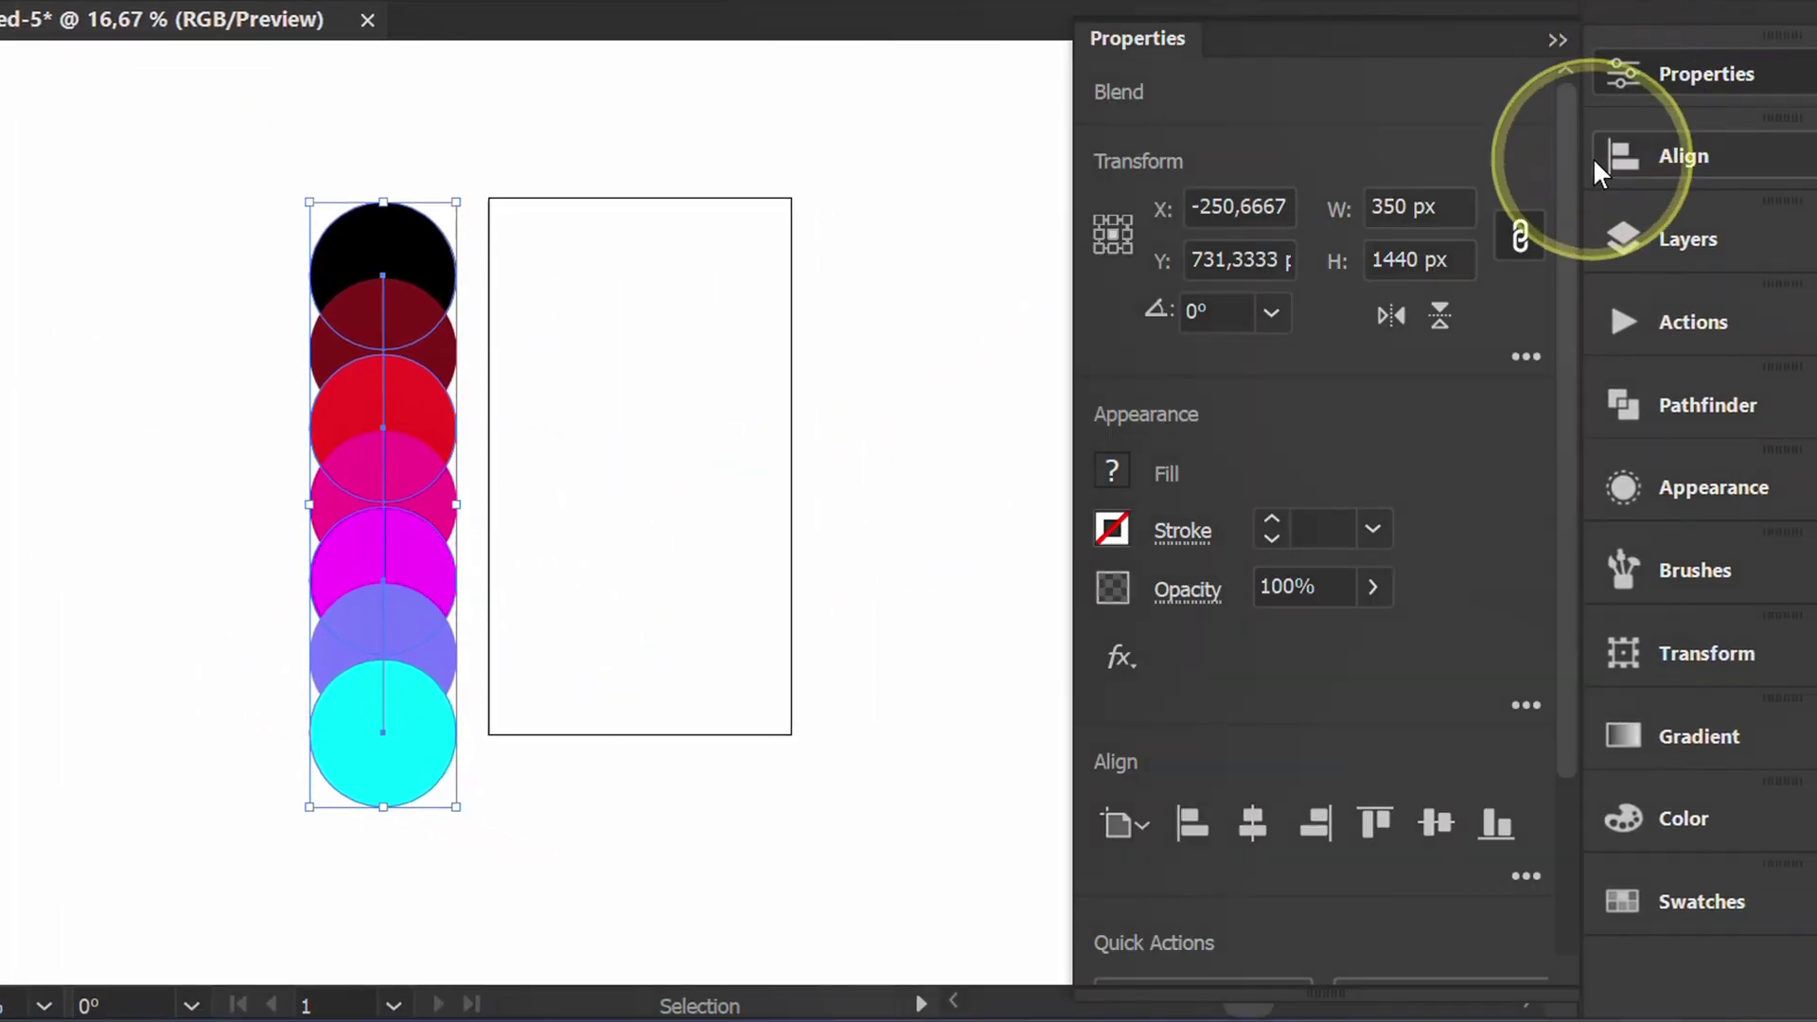
left_click_drag(1573, 237, 1553, 457)
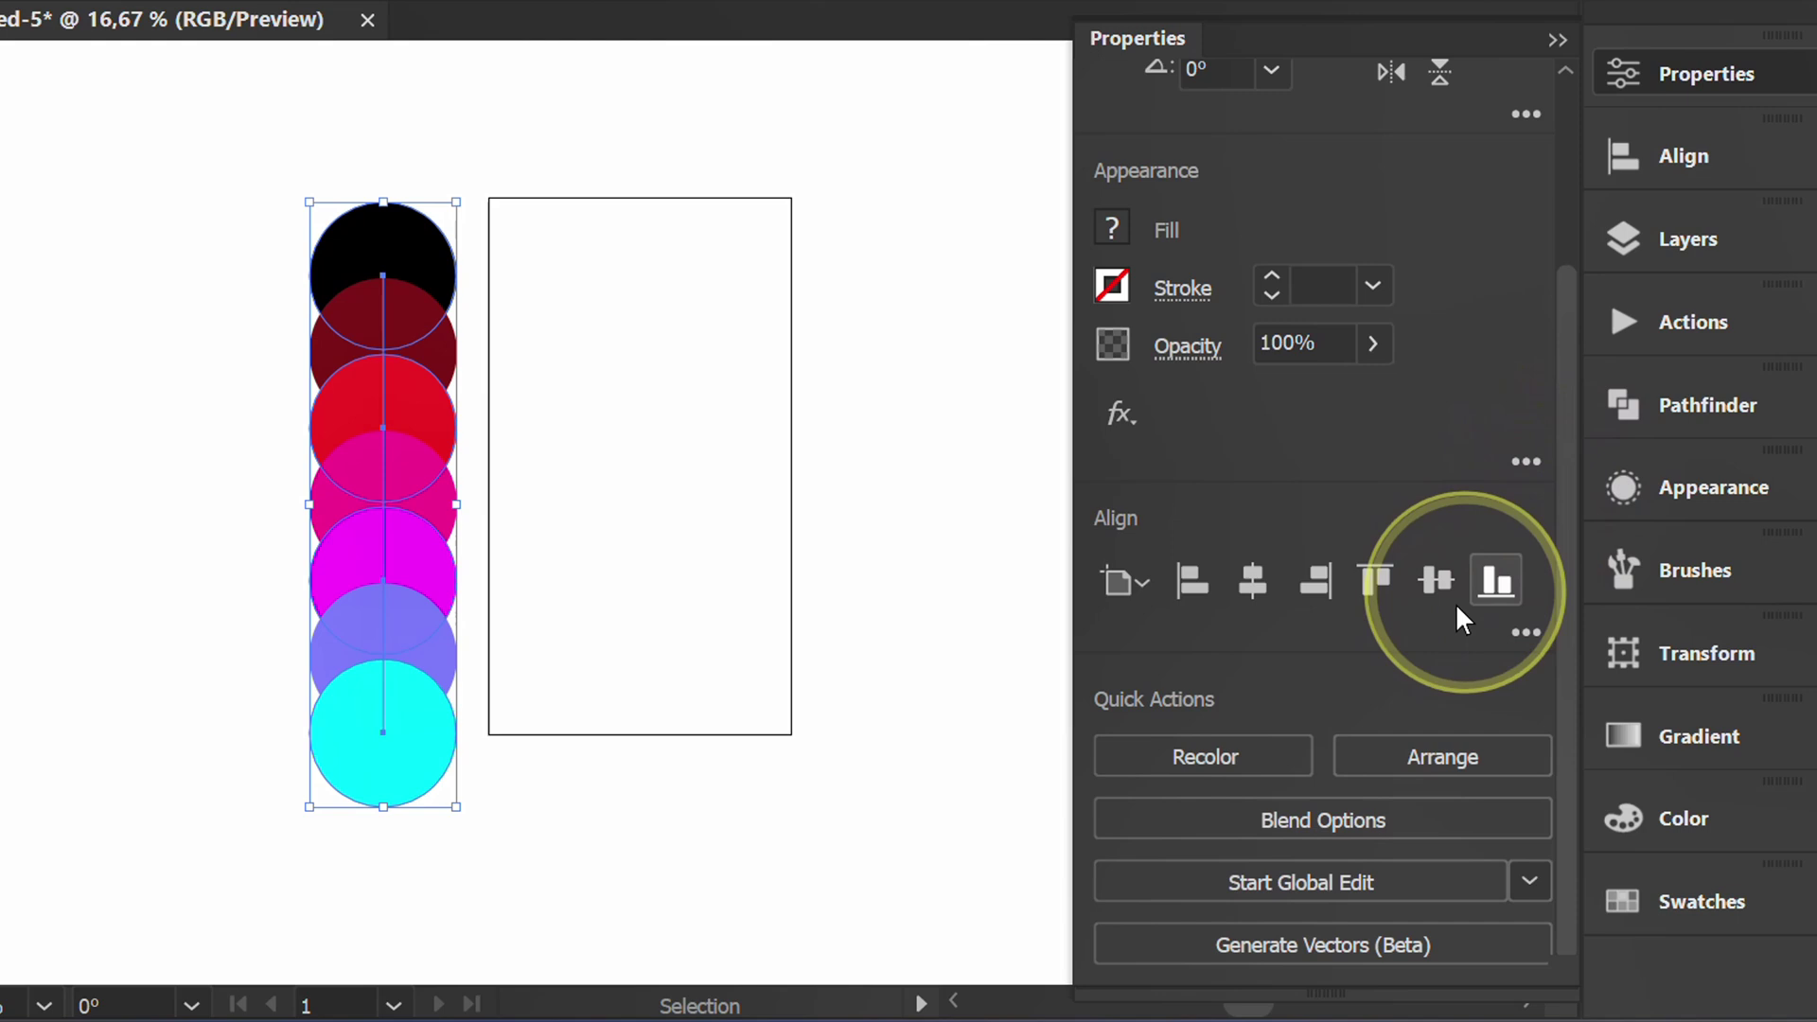
Set the blend options to 100 Specified Steps with Align to Path orientation.
left_click(1318, 824)
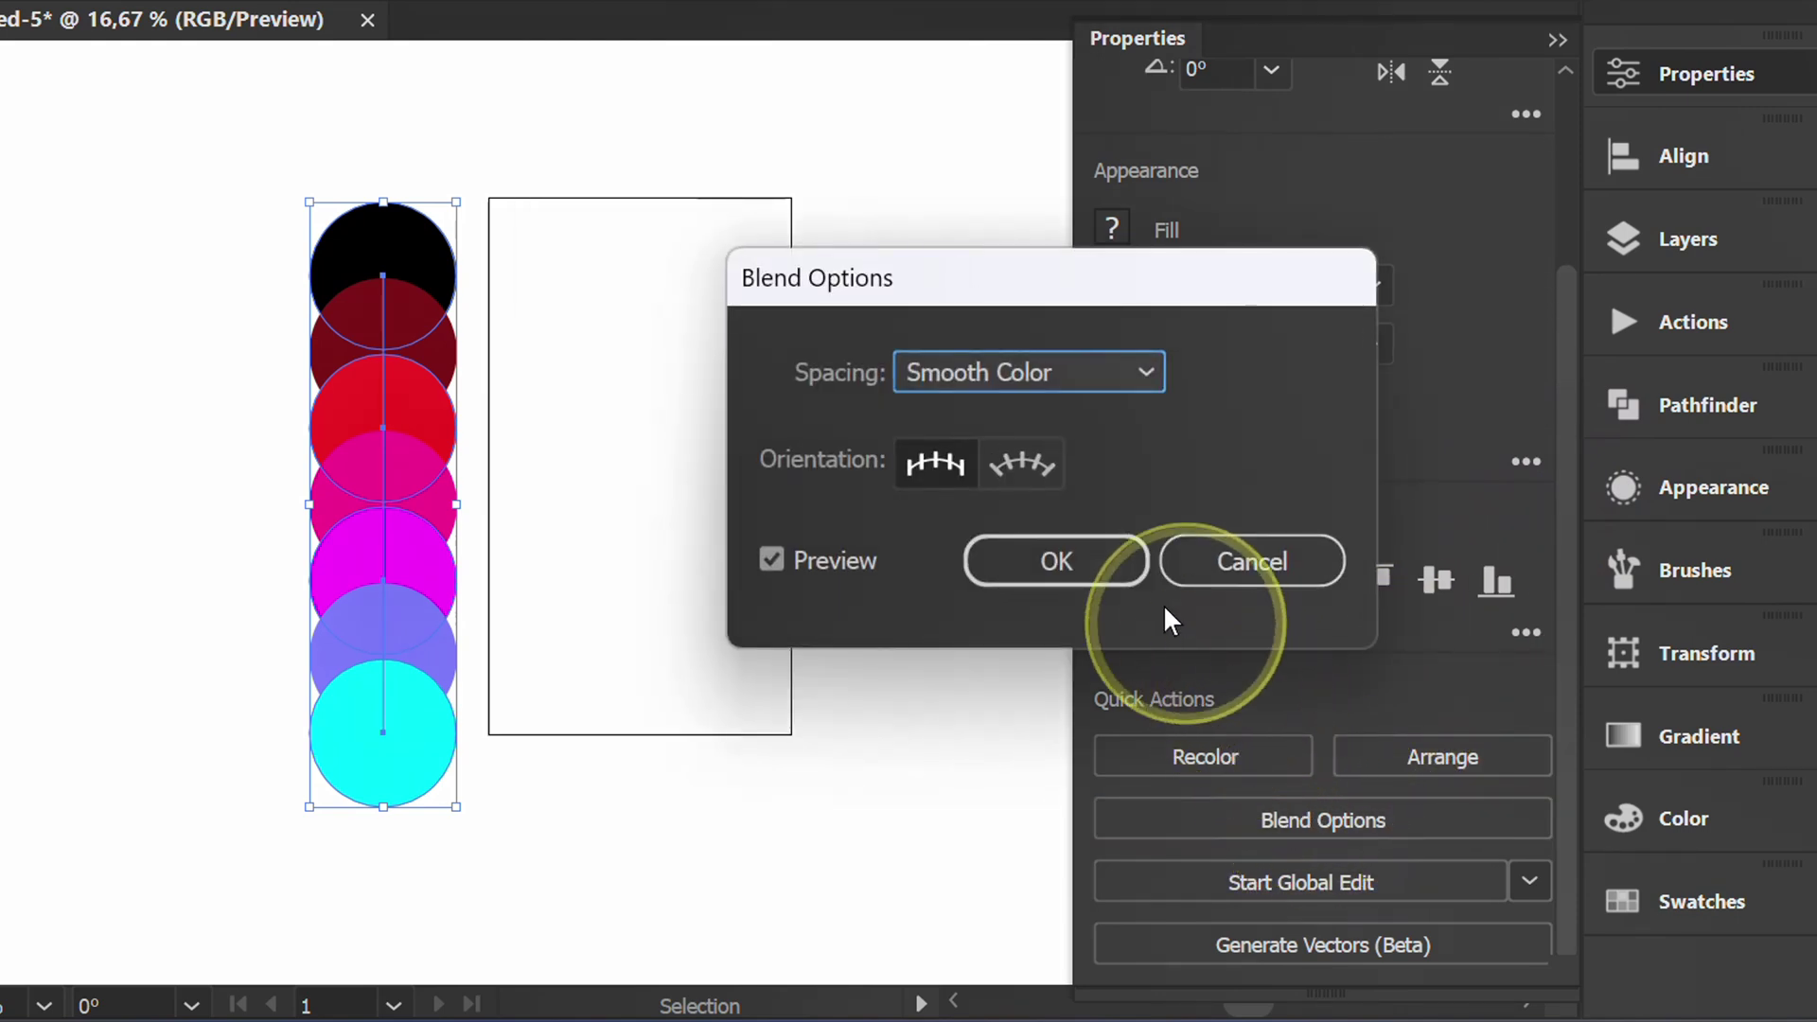
left_click(1049, 391)
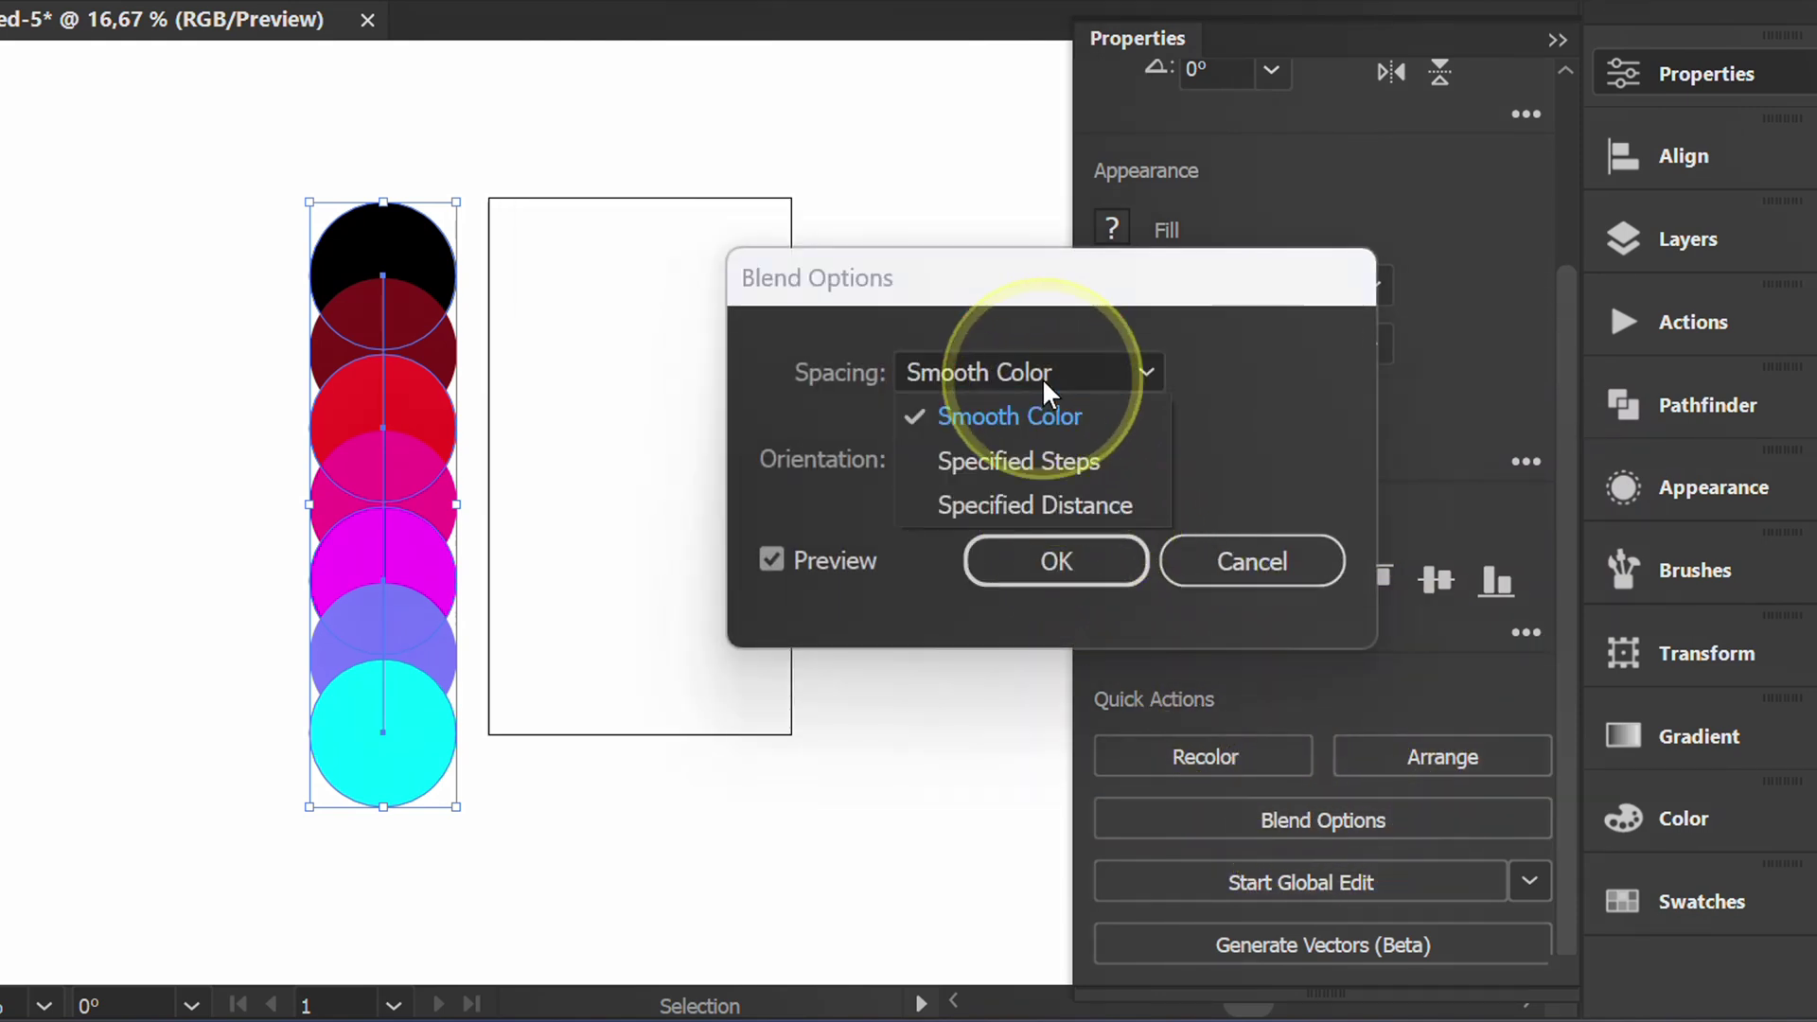
left_click(1037, 460)
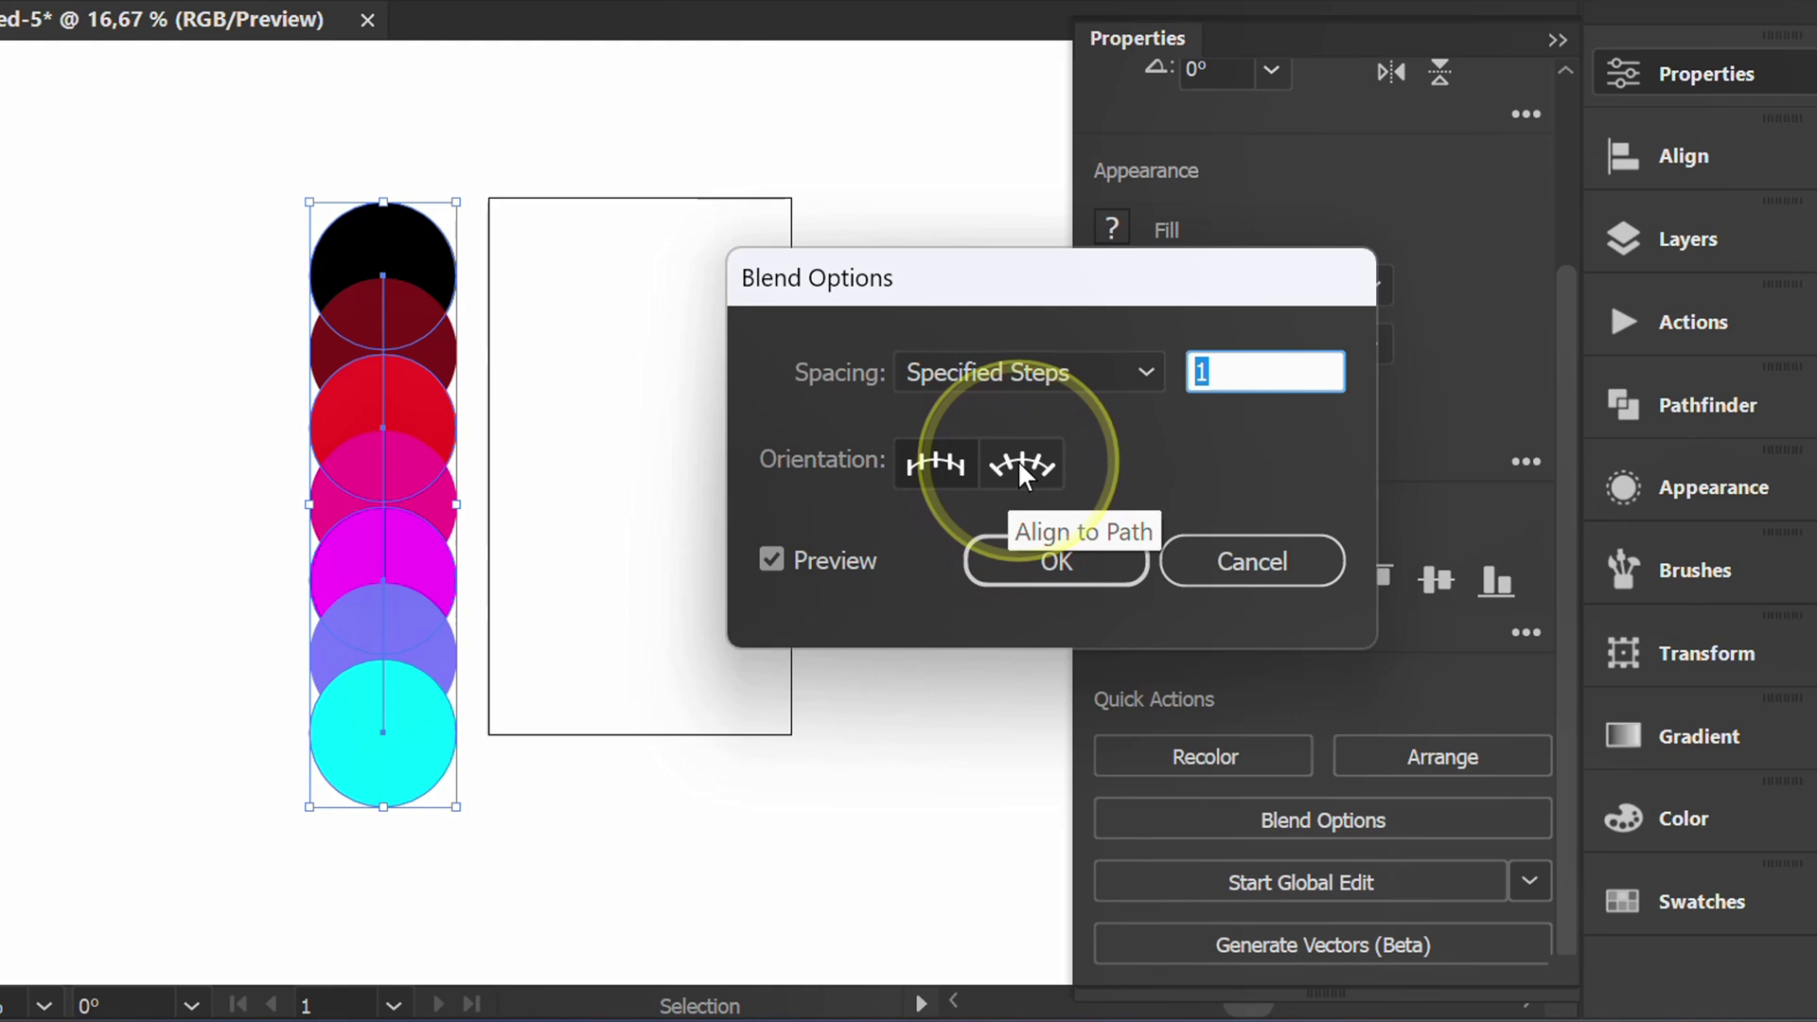
left_click(1026, 466)
double_click(1217, 371)
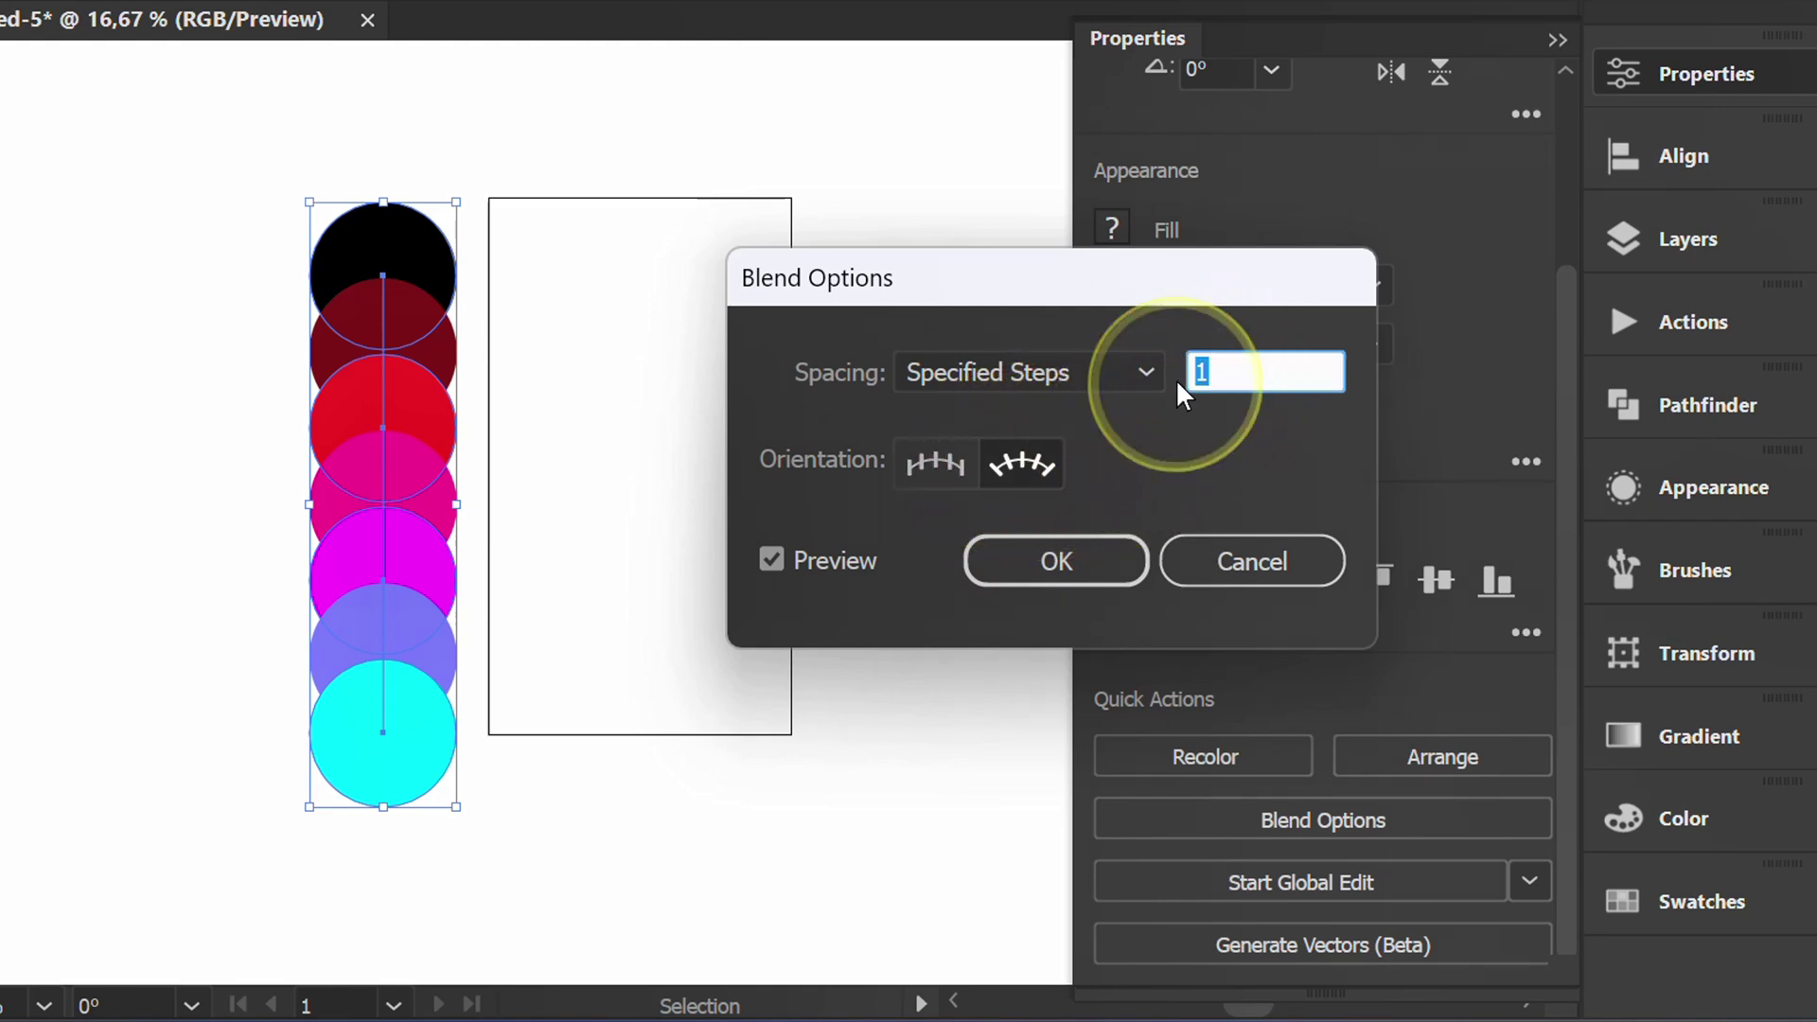
type("100")
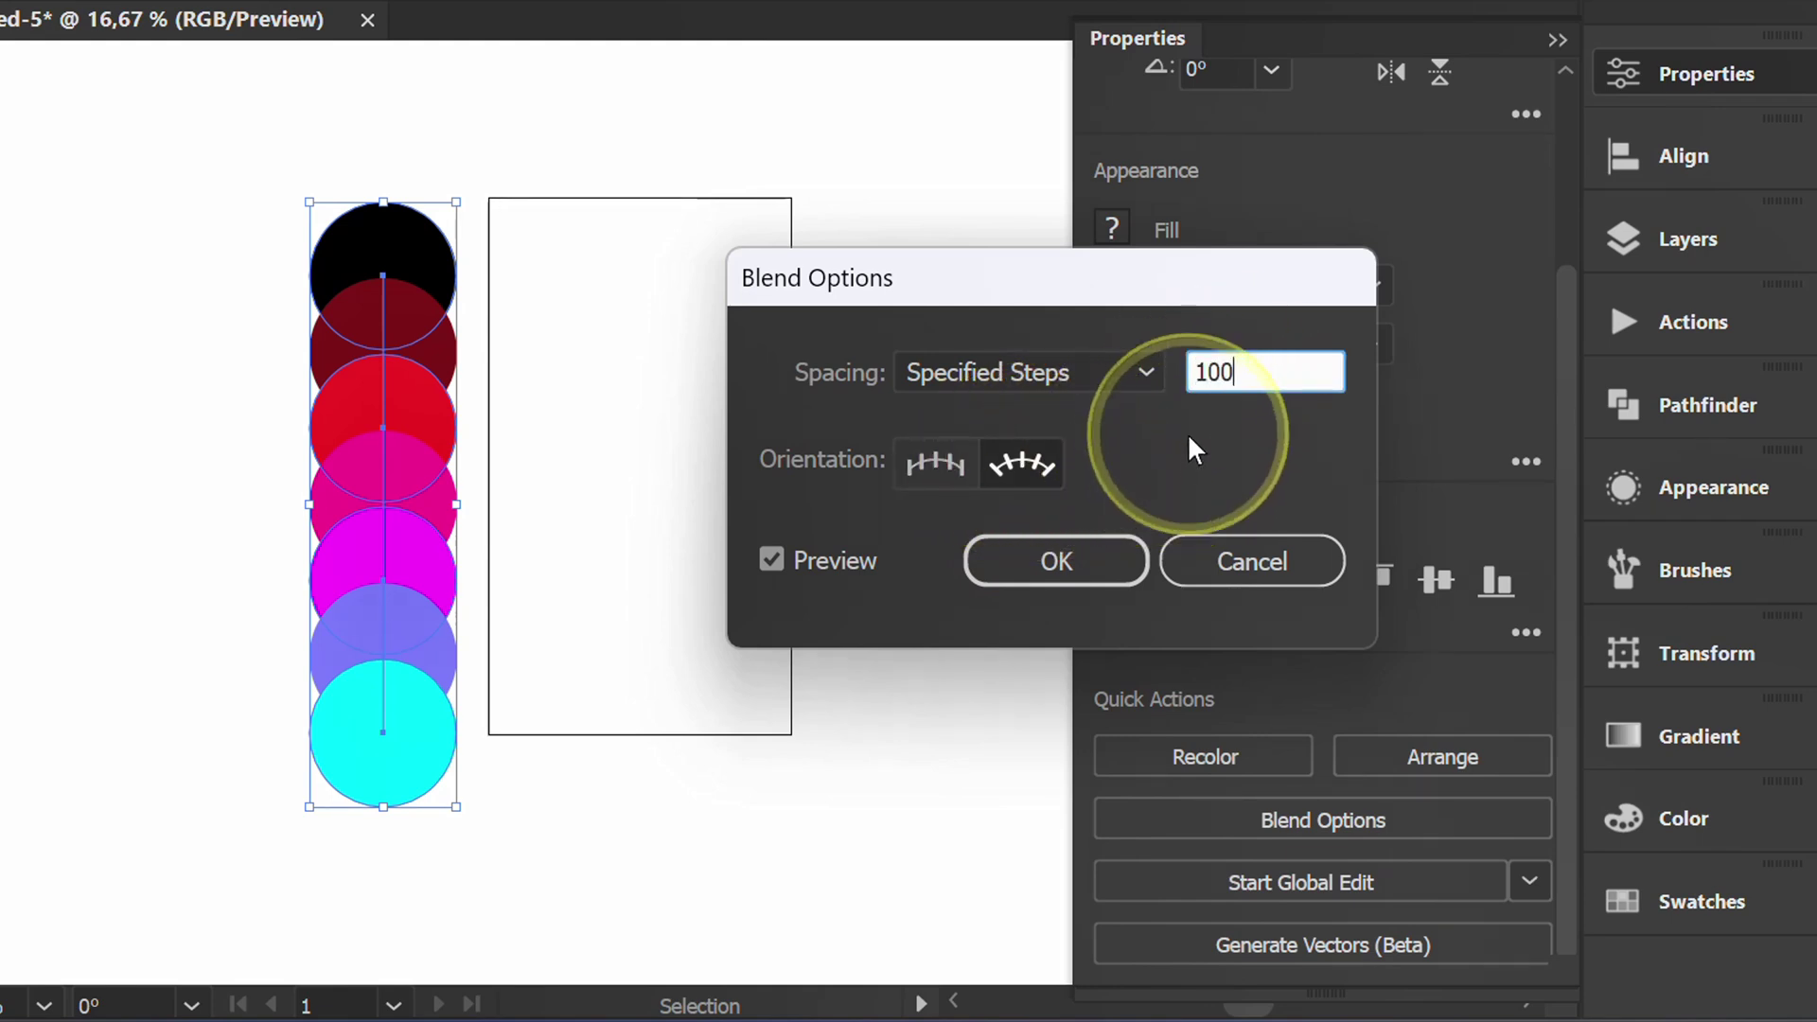
left_click(1052, 563)
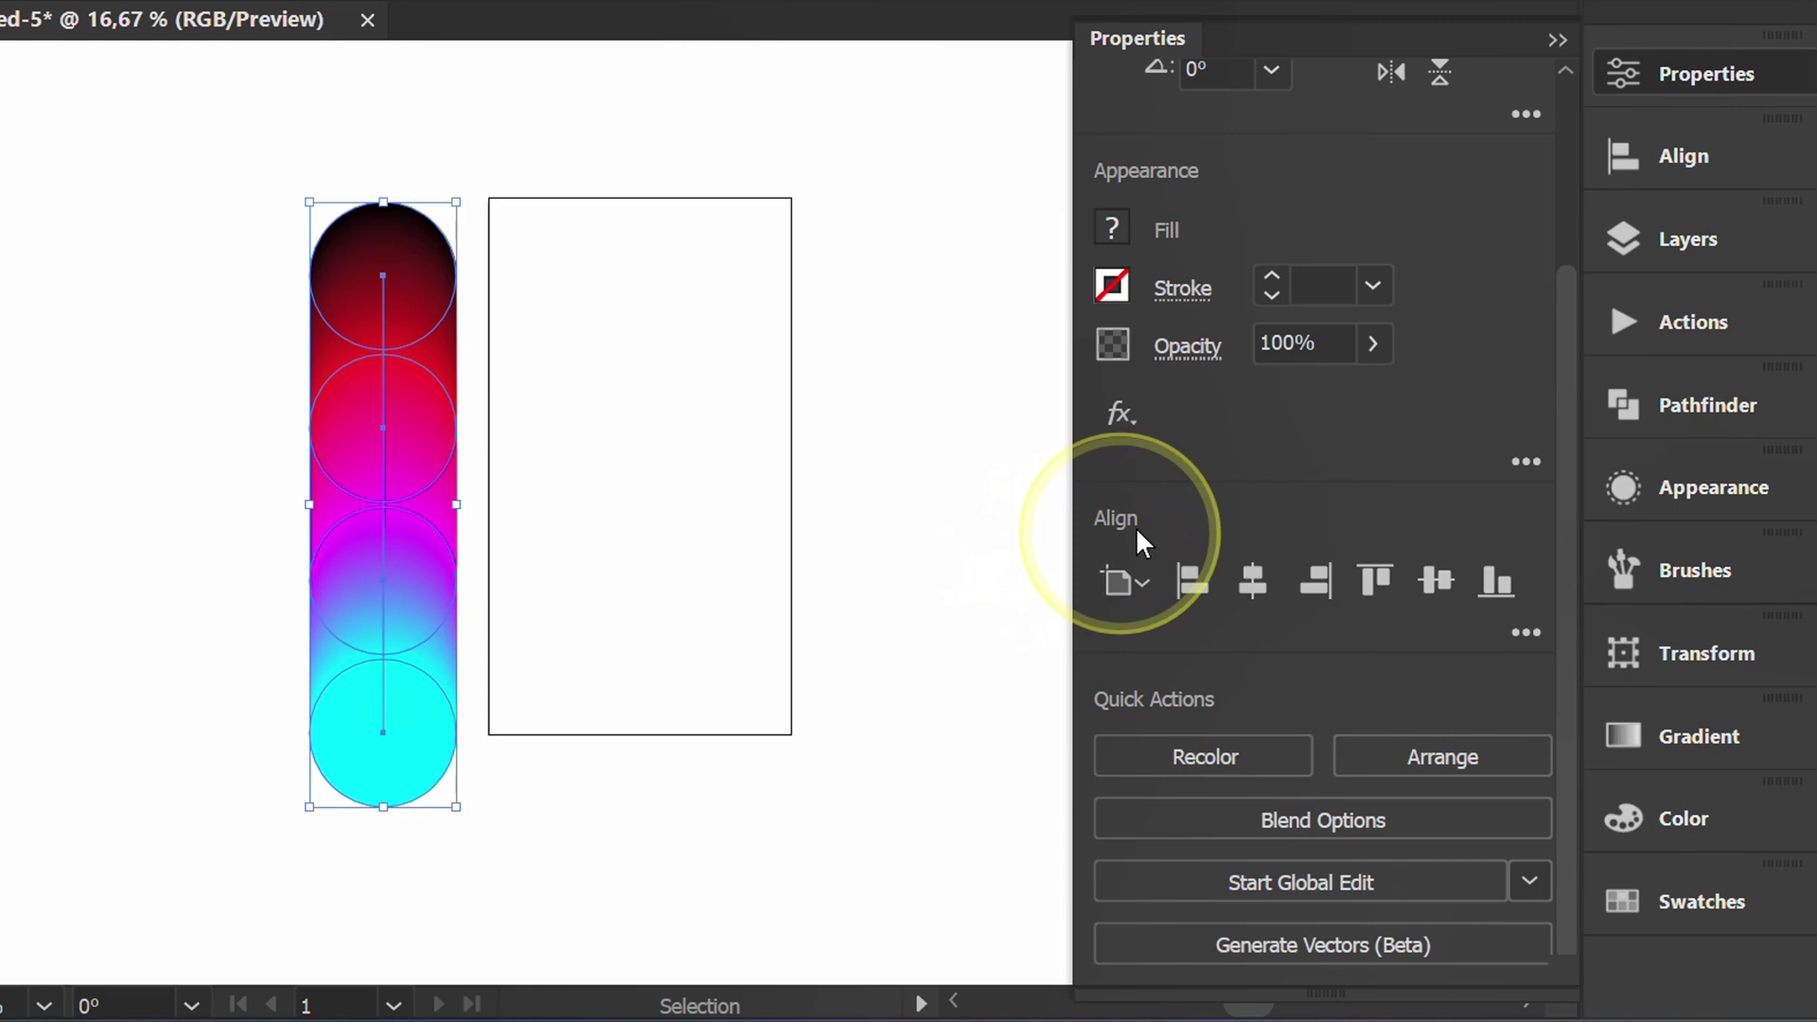
Move the colour blend up slightly on the page.
left_click(1557, 41)
left_click(935, 400)
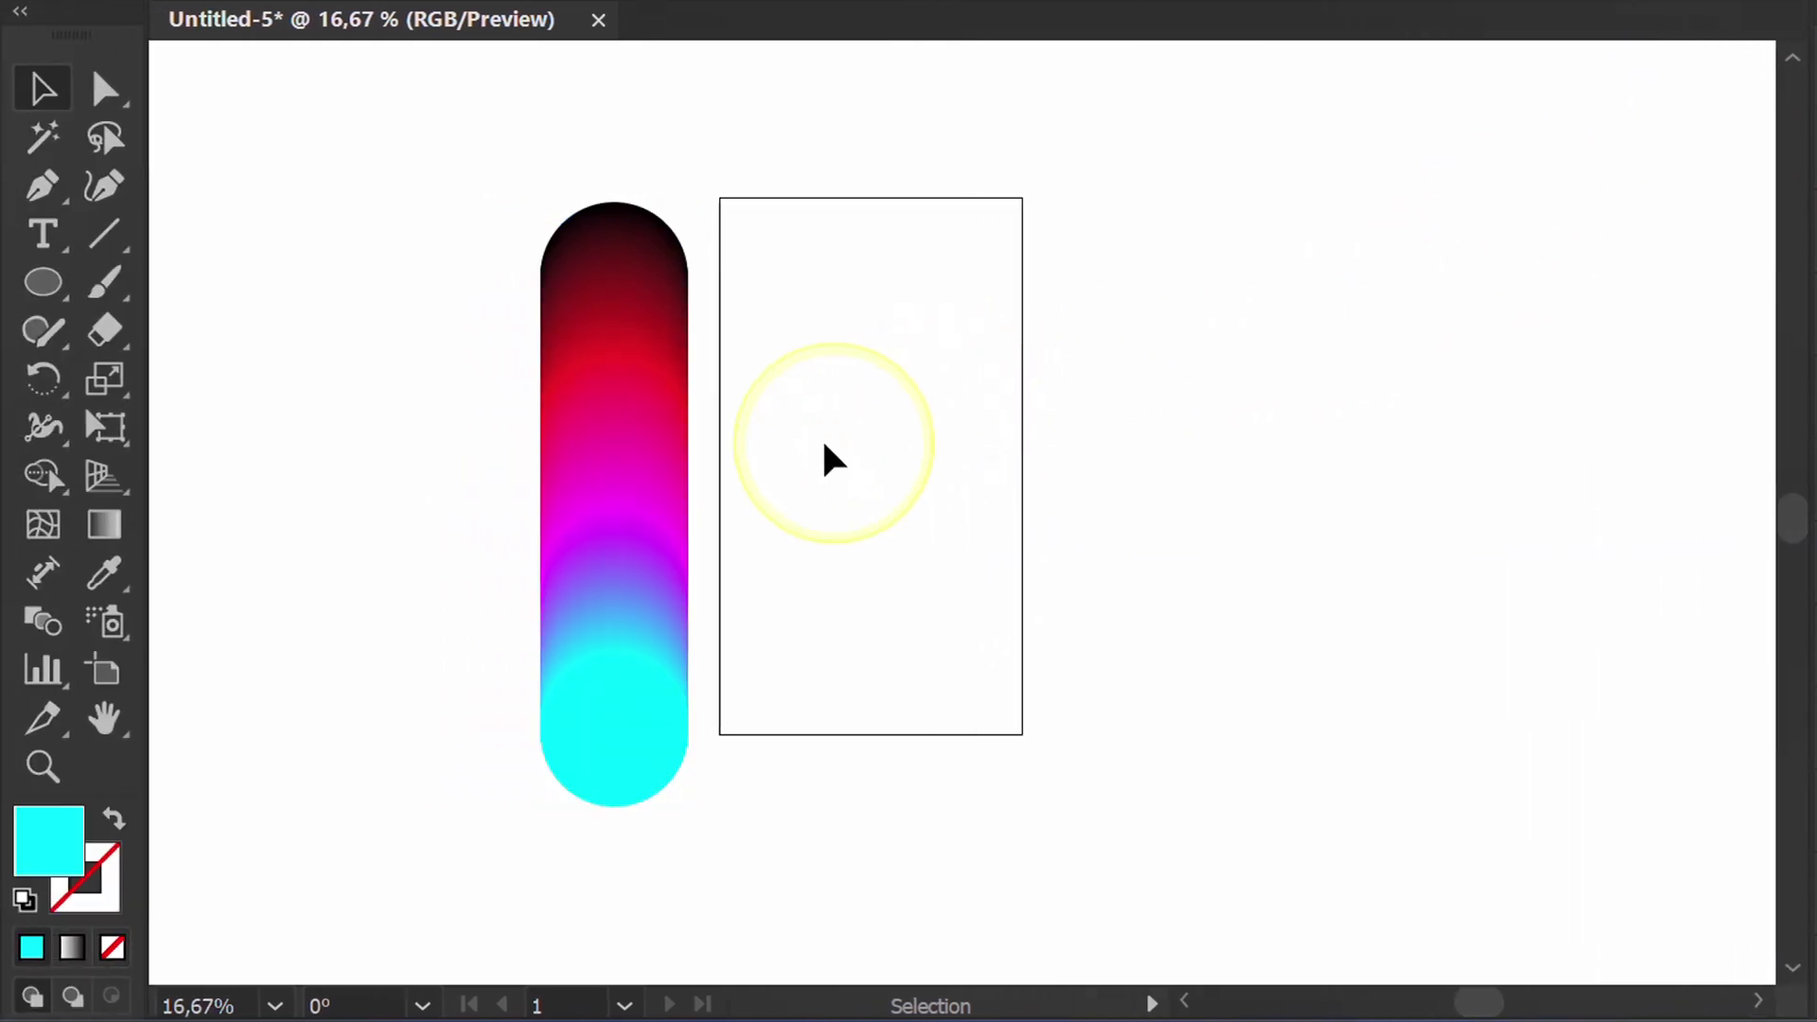
left_click_drag(613, 466, 609, 434)
left_click(864, 410)
scroll(770, 391, "up", 1)
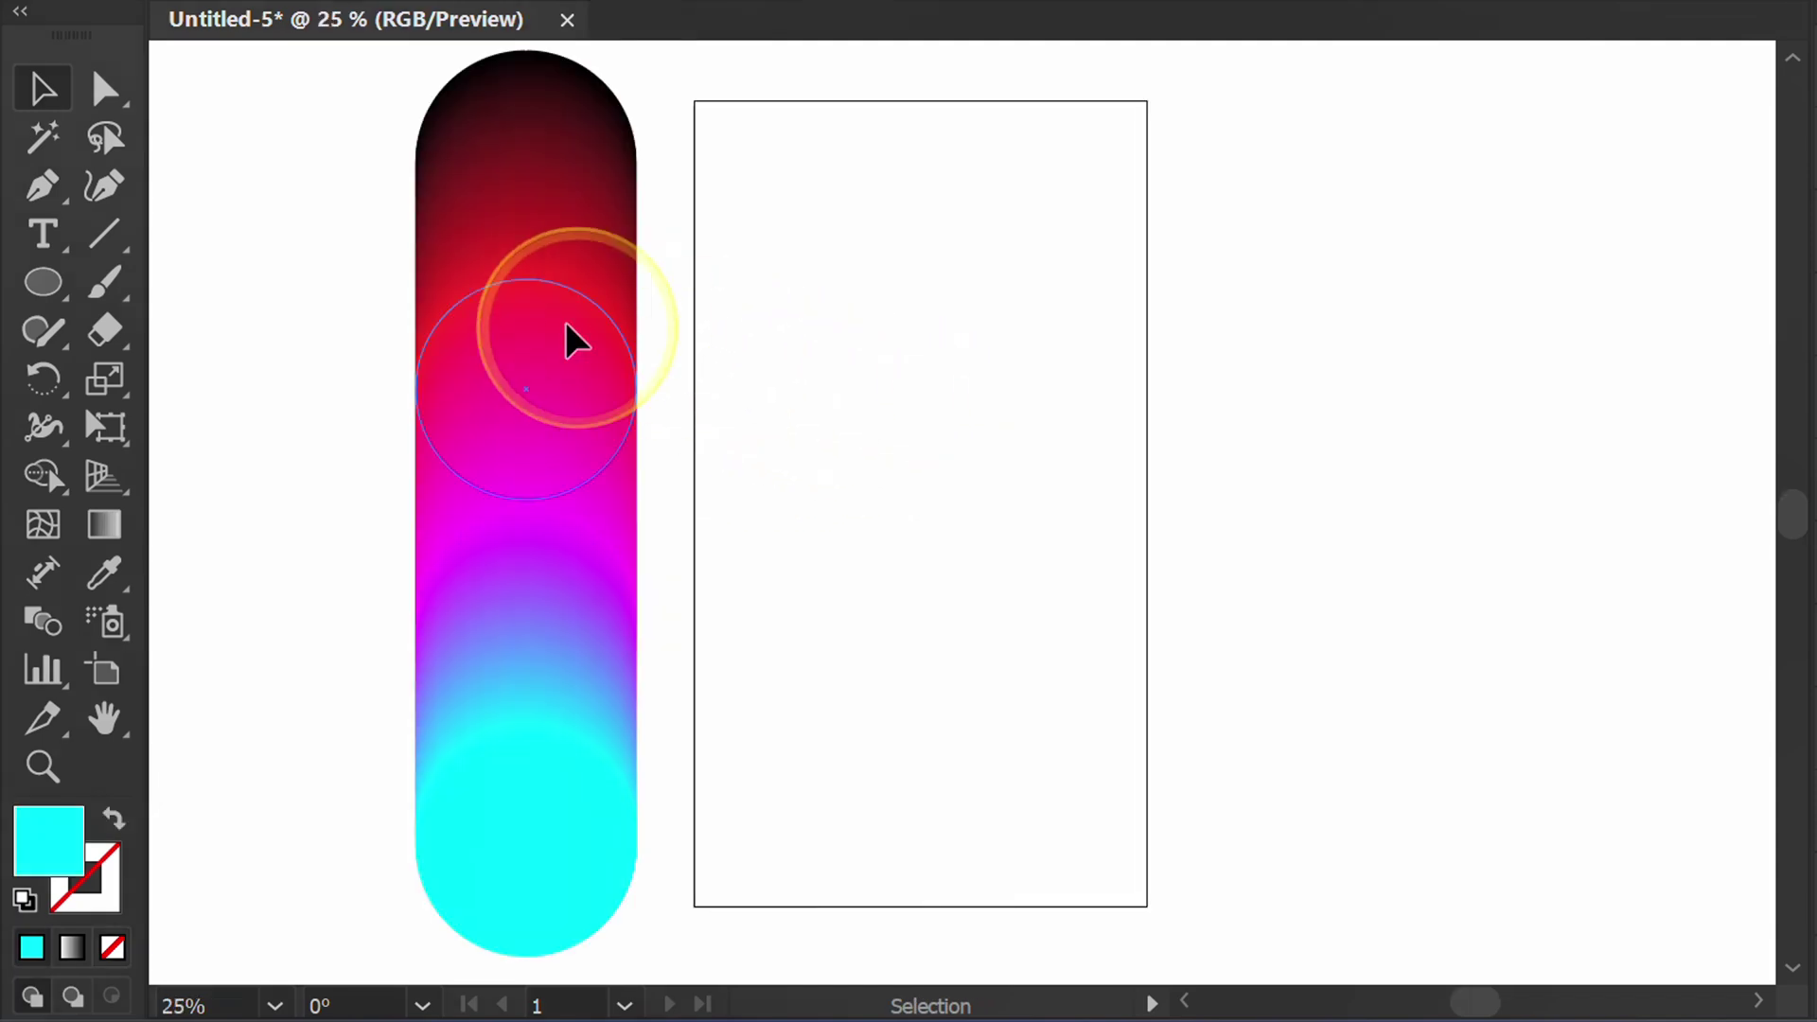
Draw an unfilled zigzag path with the Curvature Tool, alternating between the rectangle's edges.
left_click(107, 187)
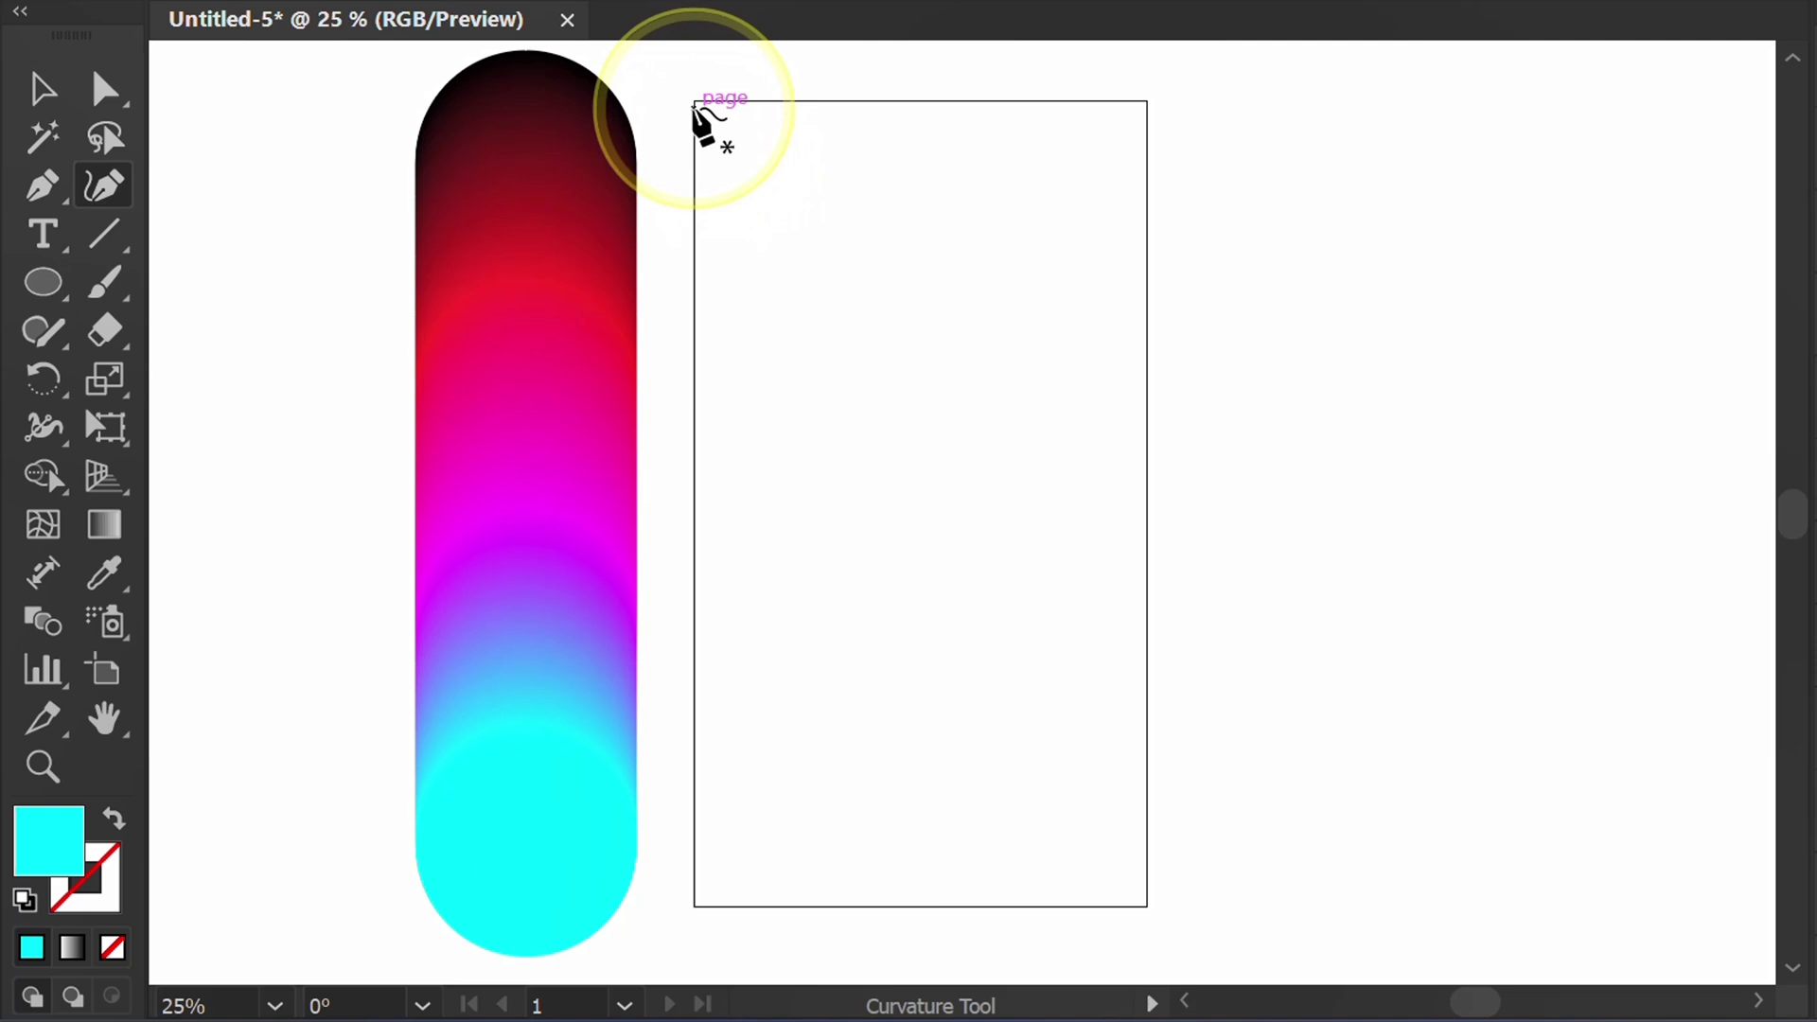
left_click(694, 101)
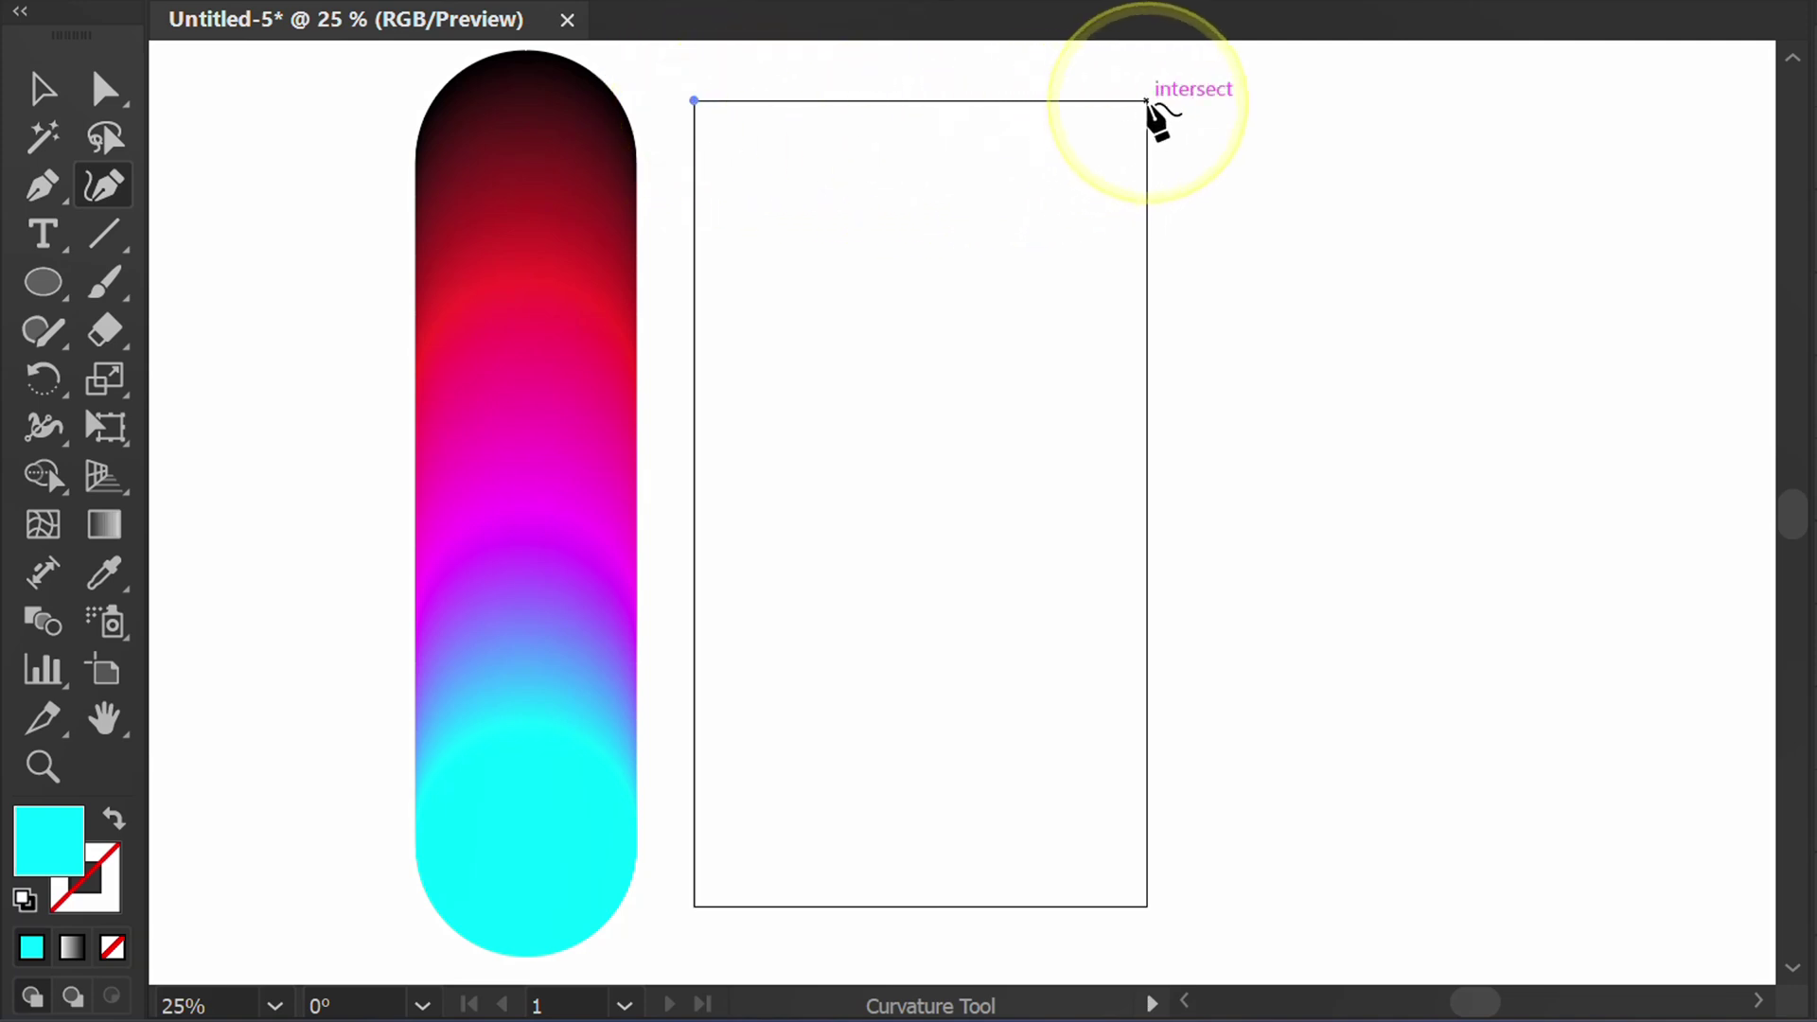
left_click(1147, 100)
left_click(1146, 243)
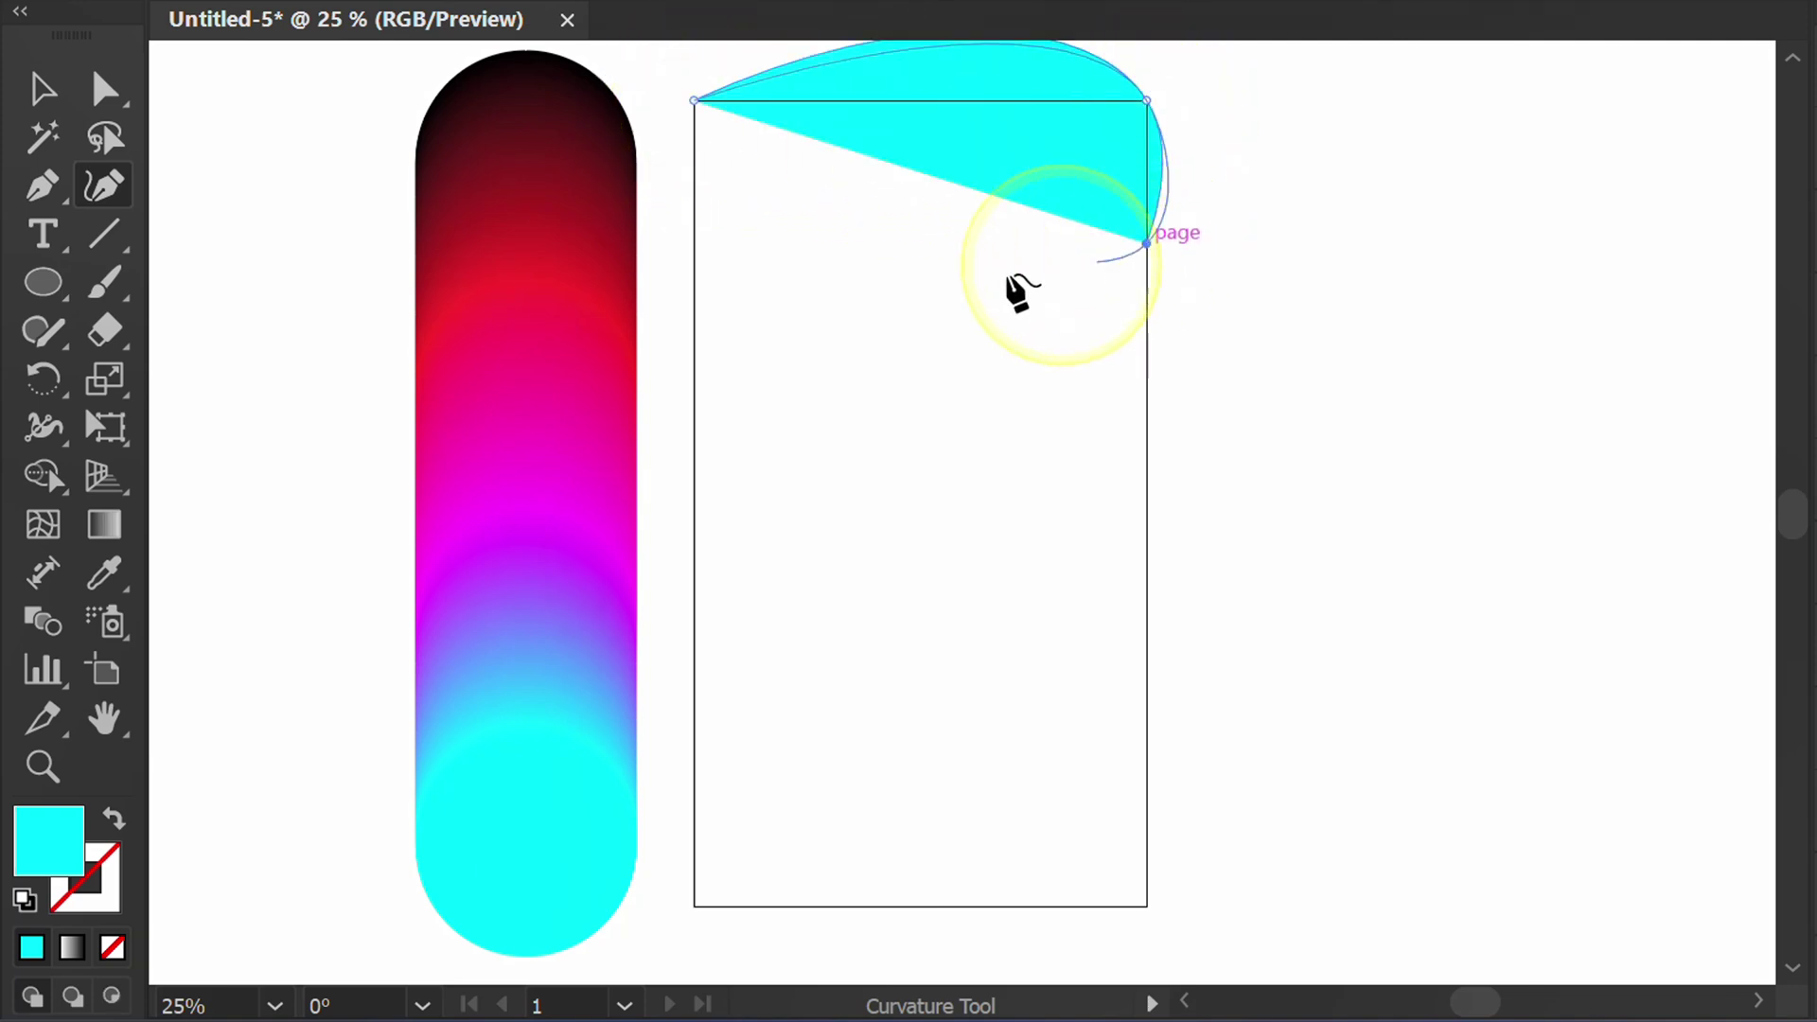
key("shift+x")
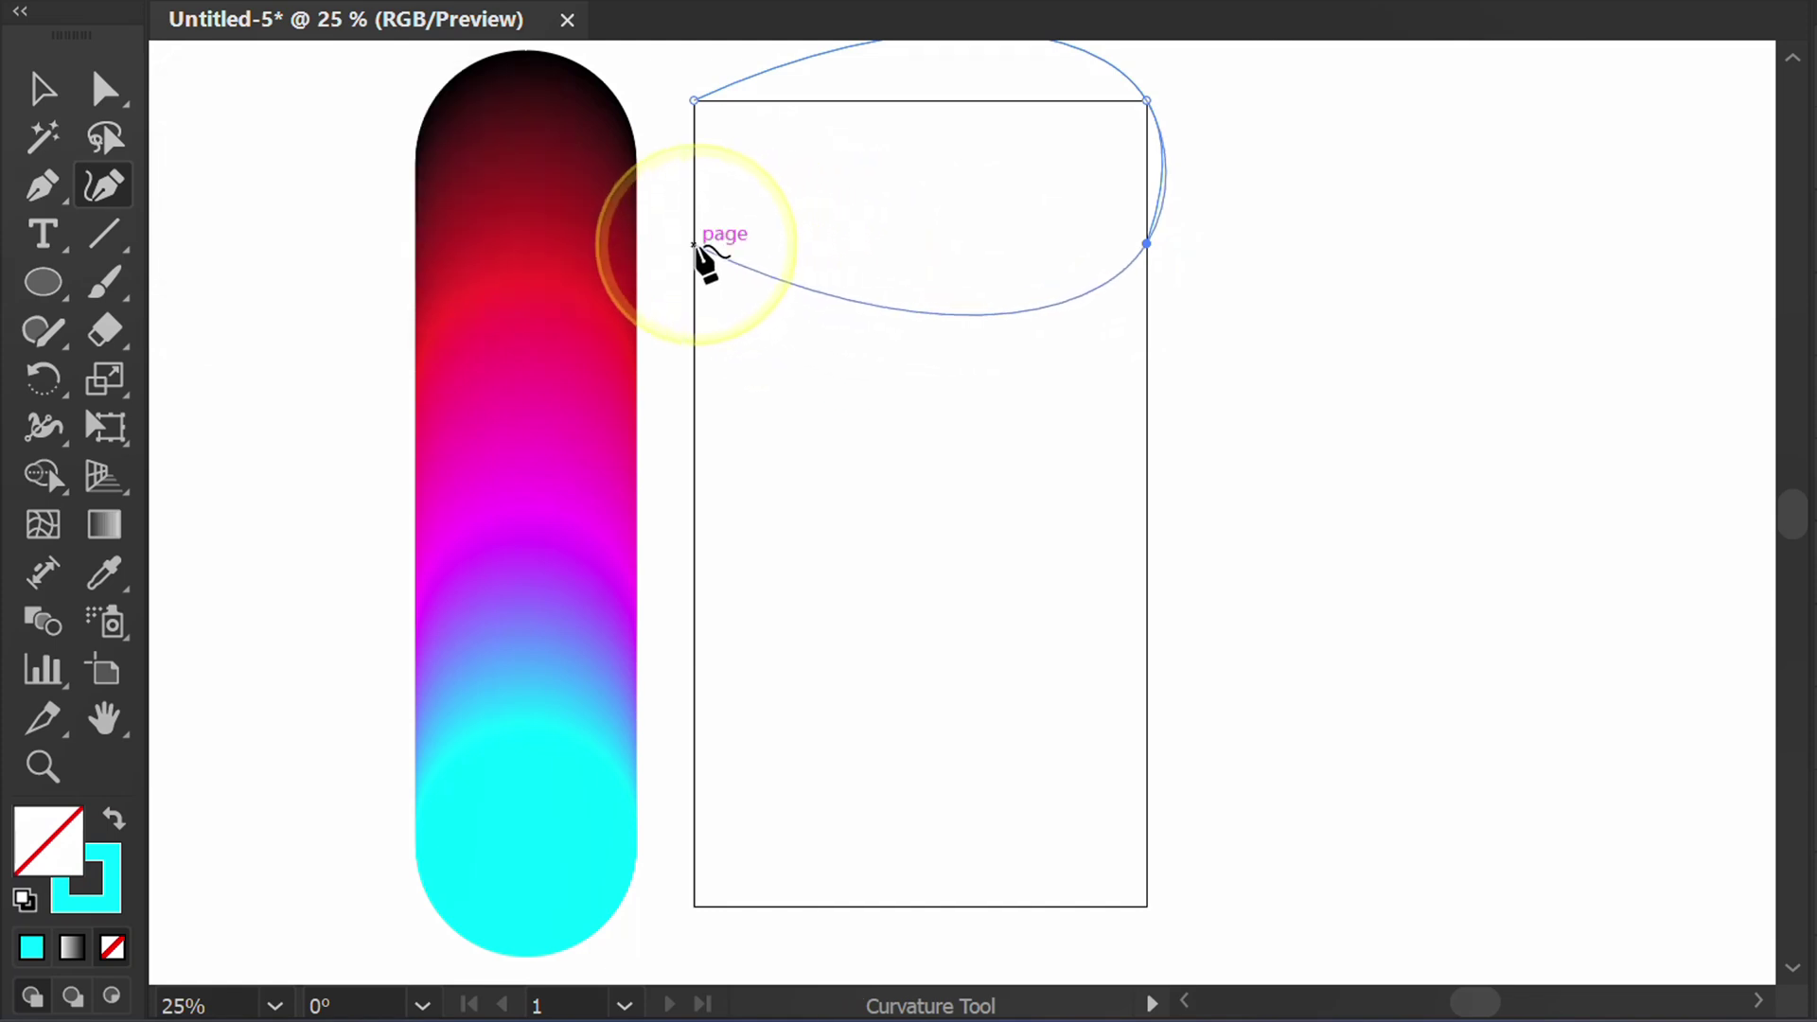
left_click(695, 404)
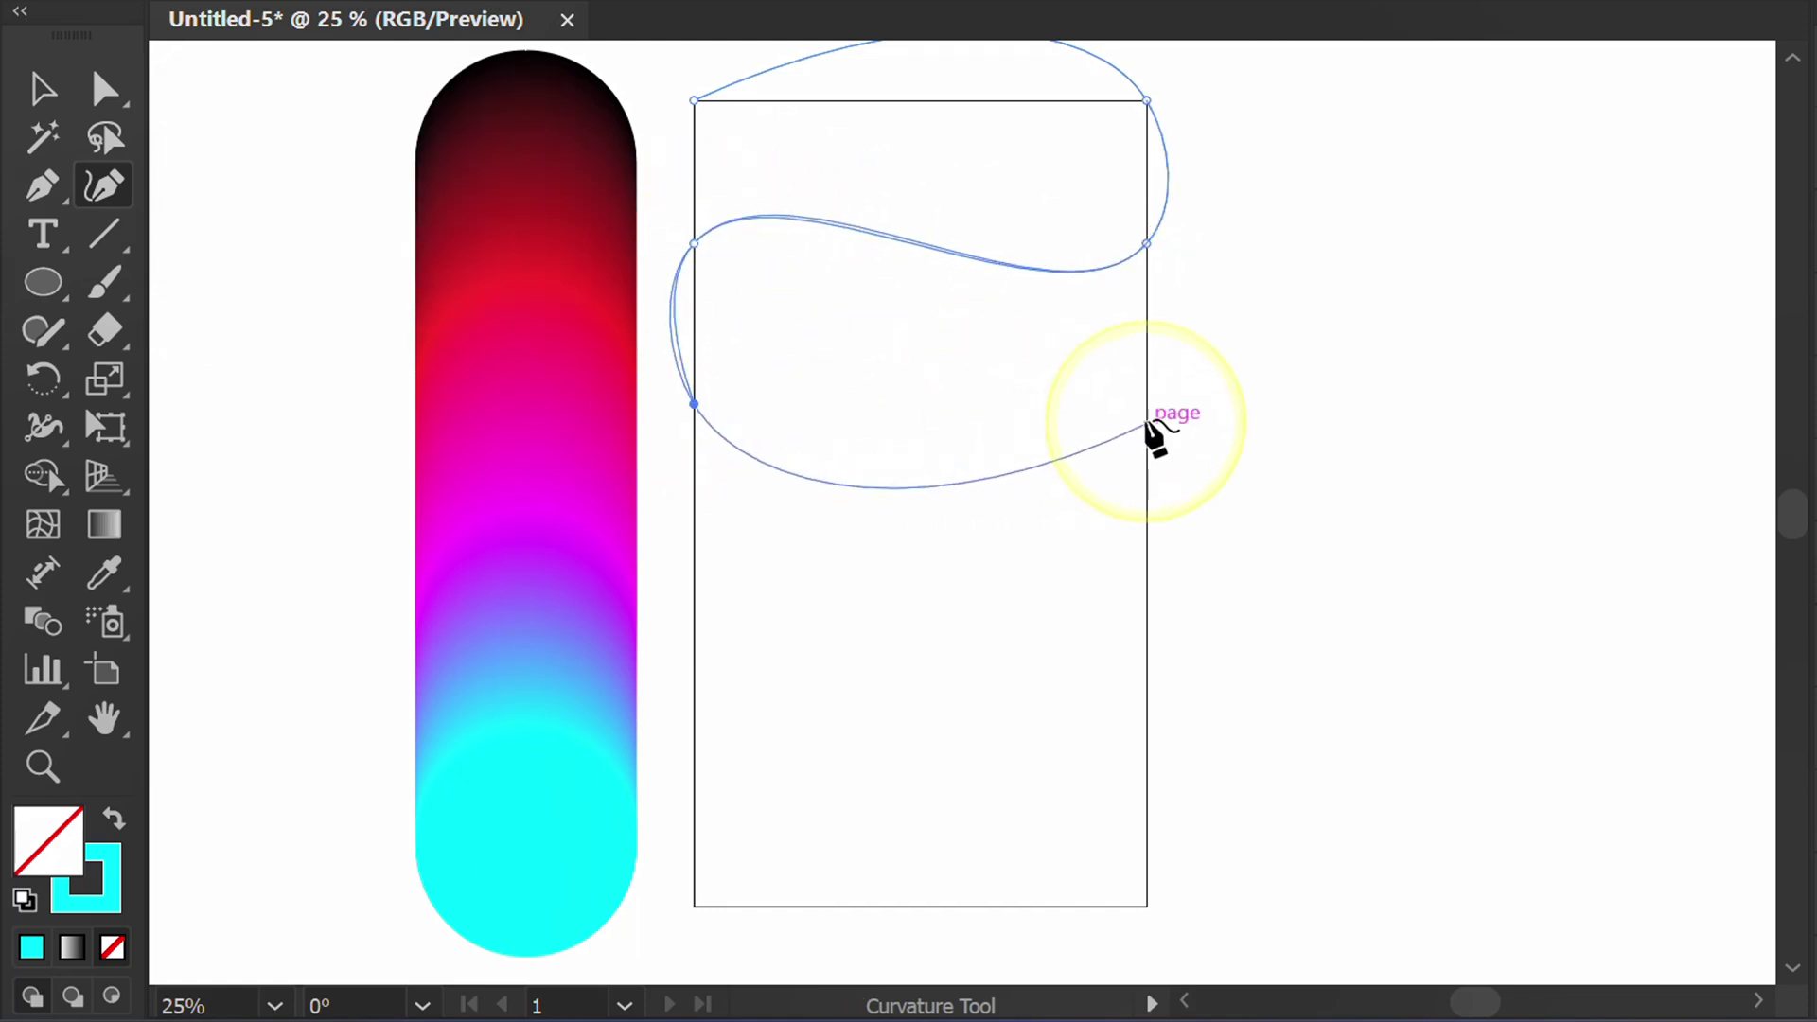
left_click(696, 609)
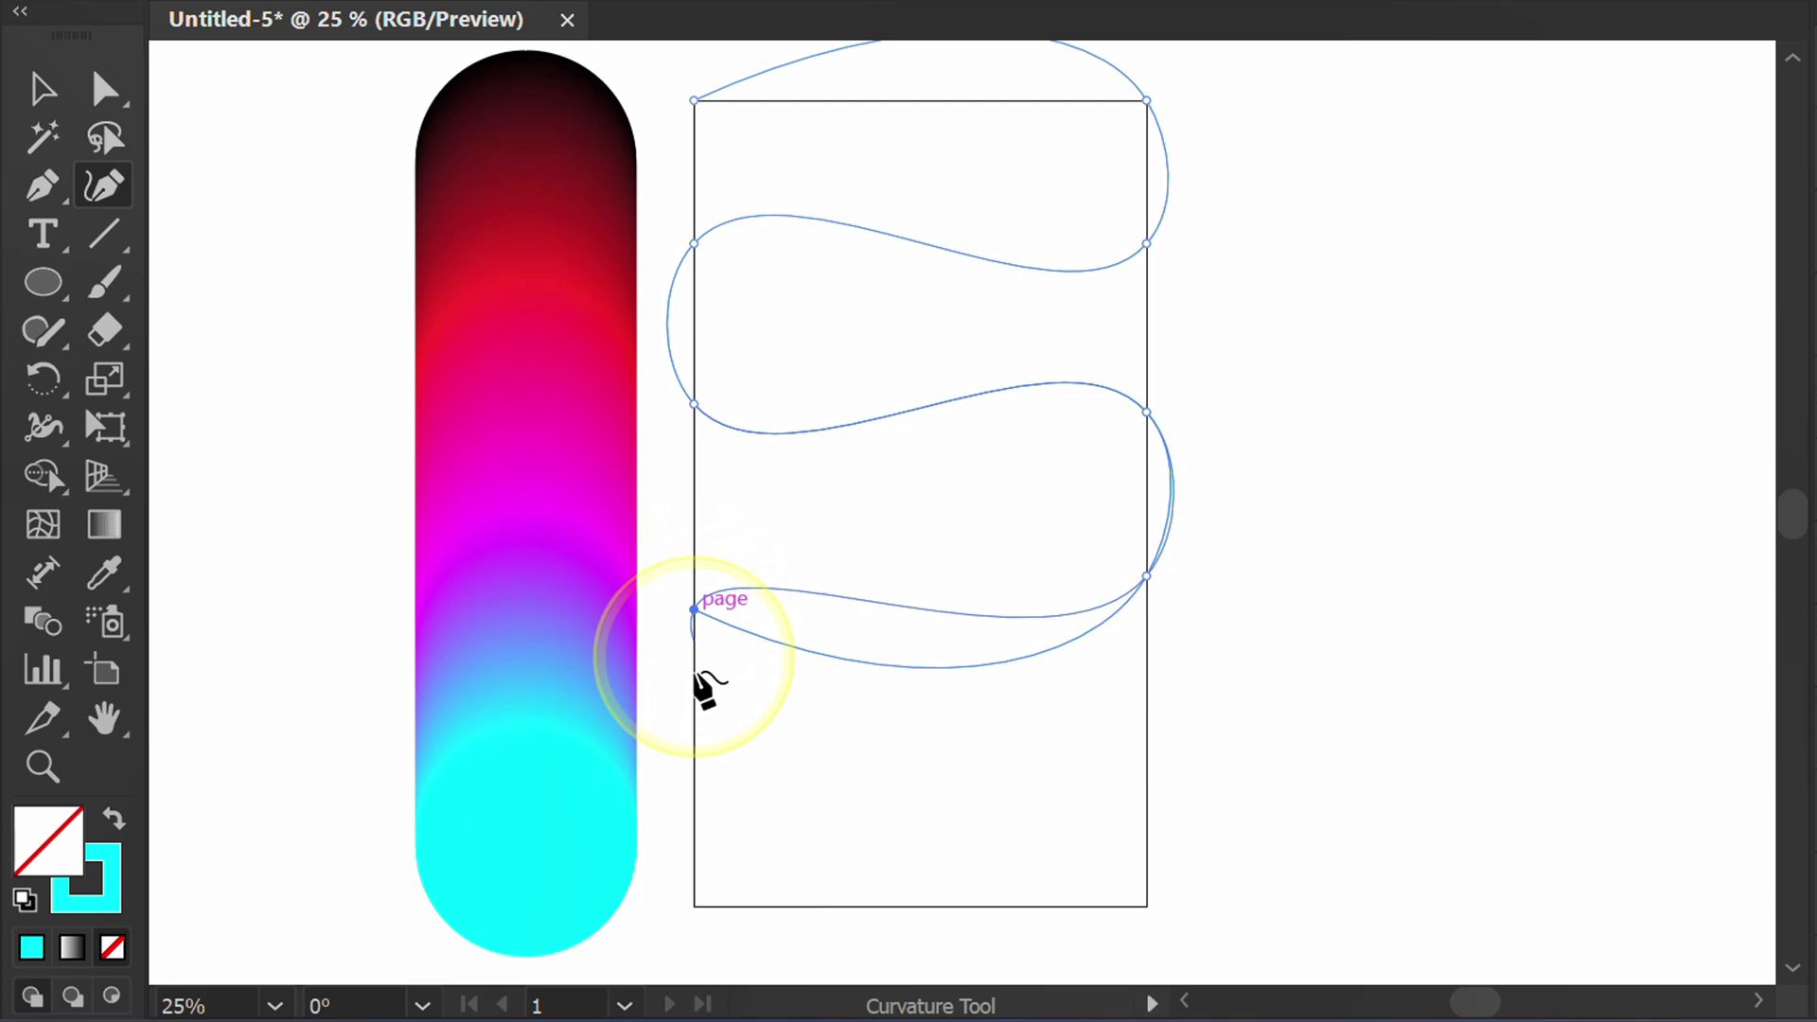
left_click(695, 747)
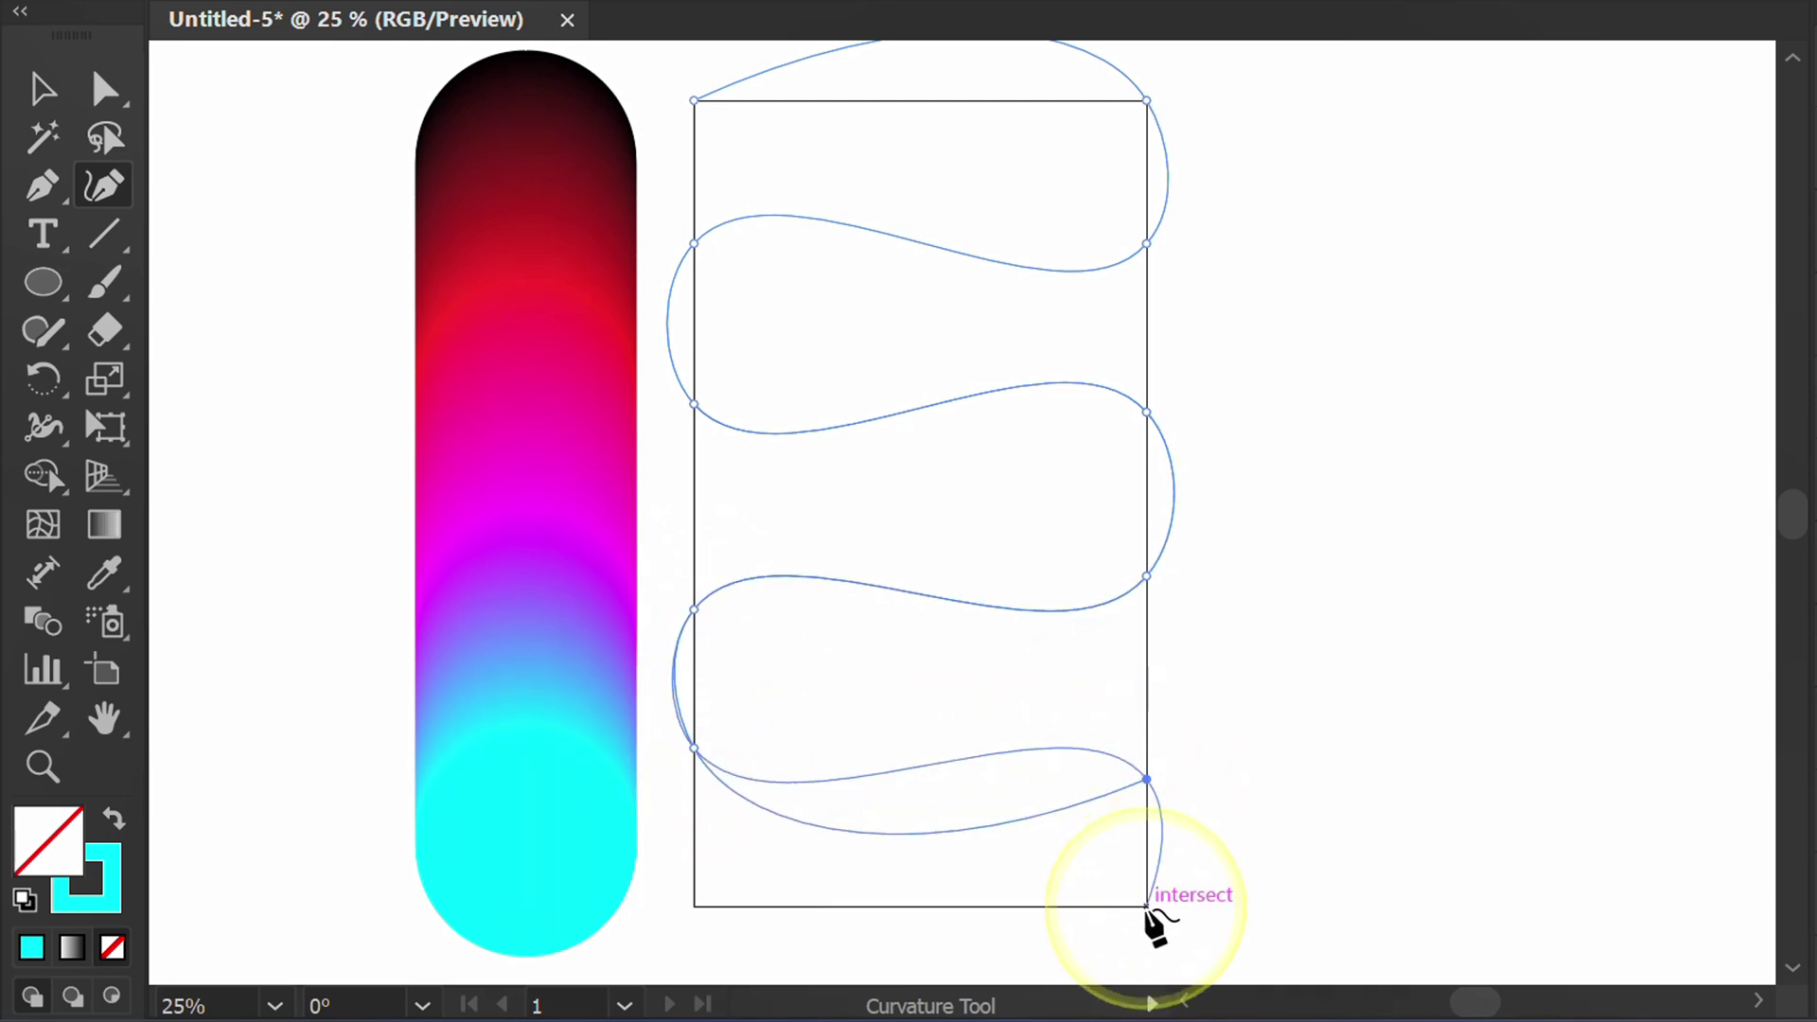
left_click(1147, 906)
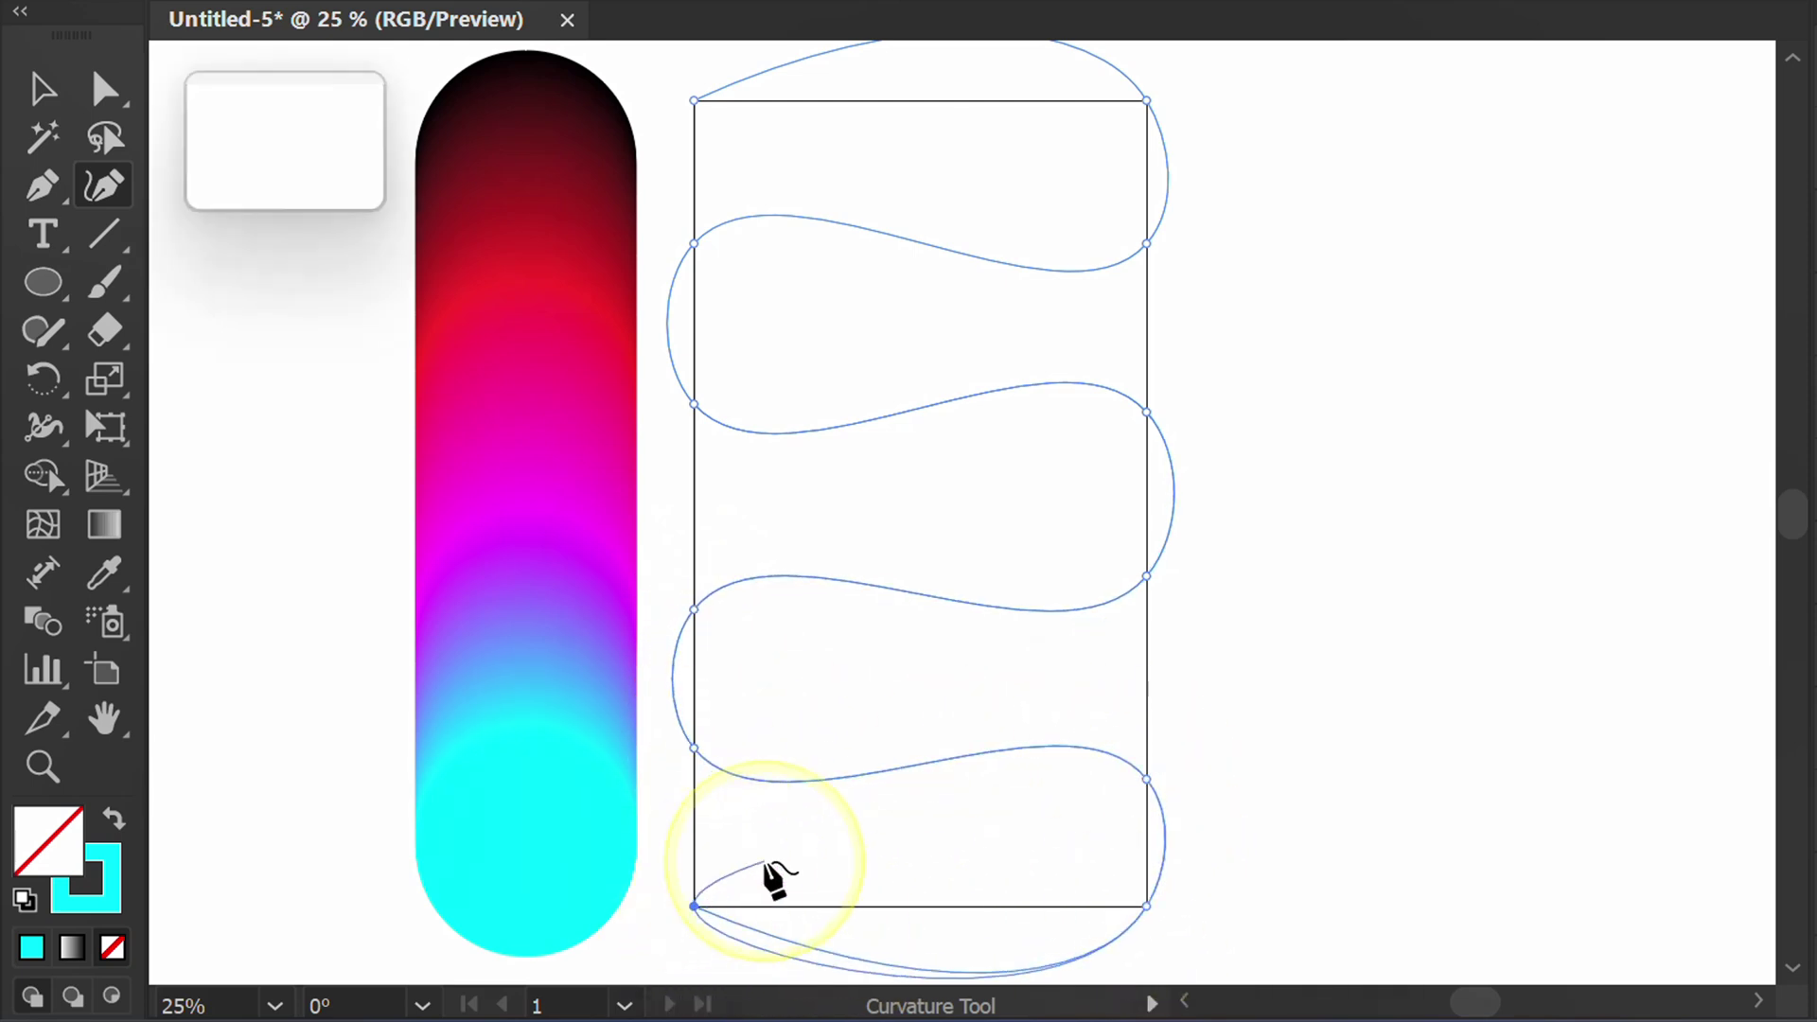
key("Escape")
scroll(876, 715, "down", 1, "alt")
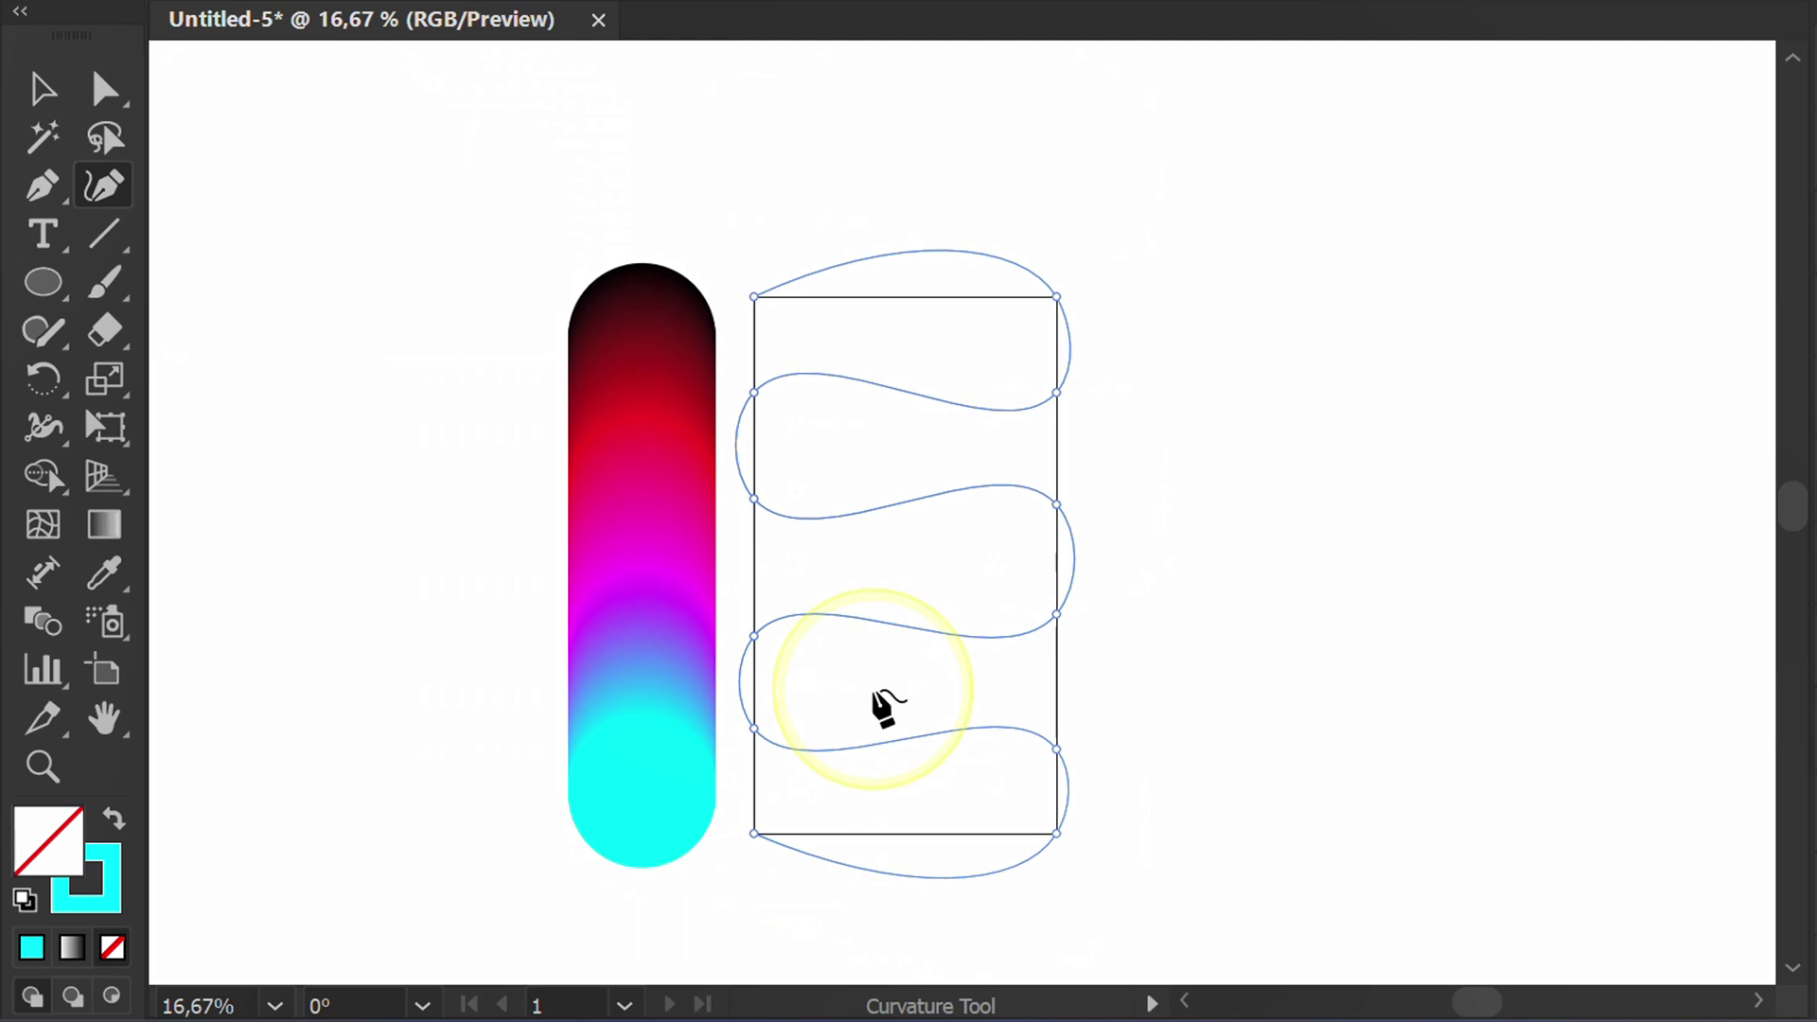
Give the wavy path a black 2 pt stroke.
left_click(42, 89)
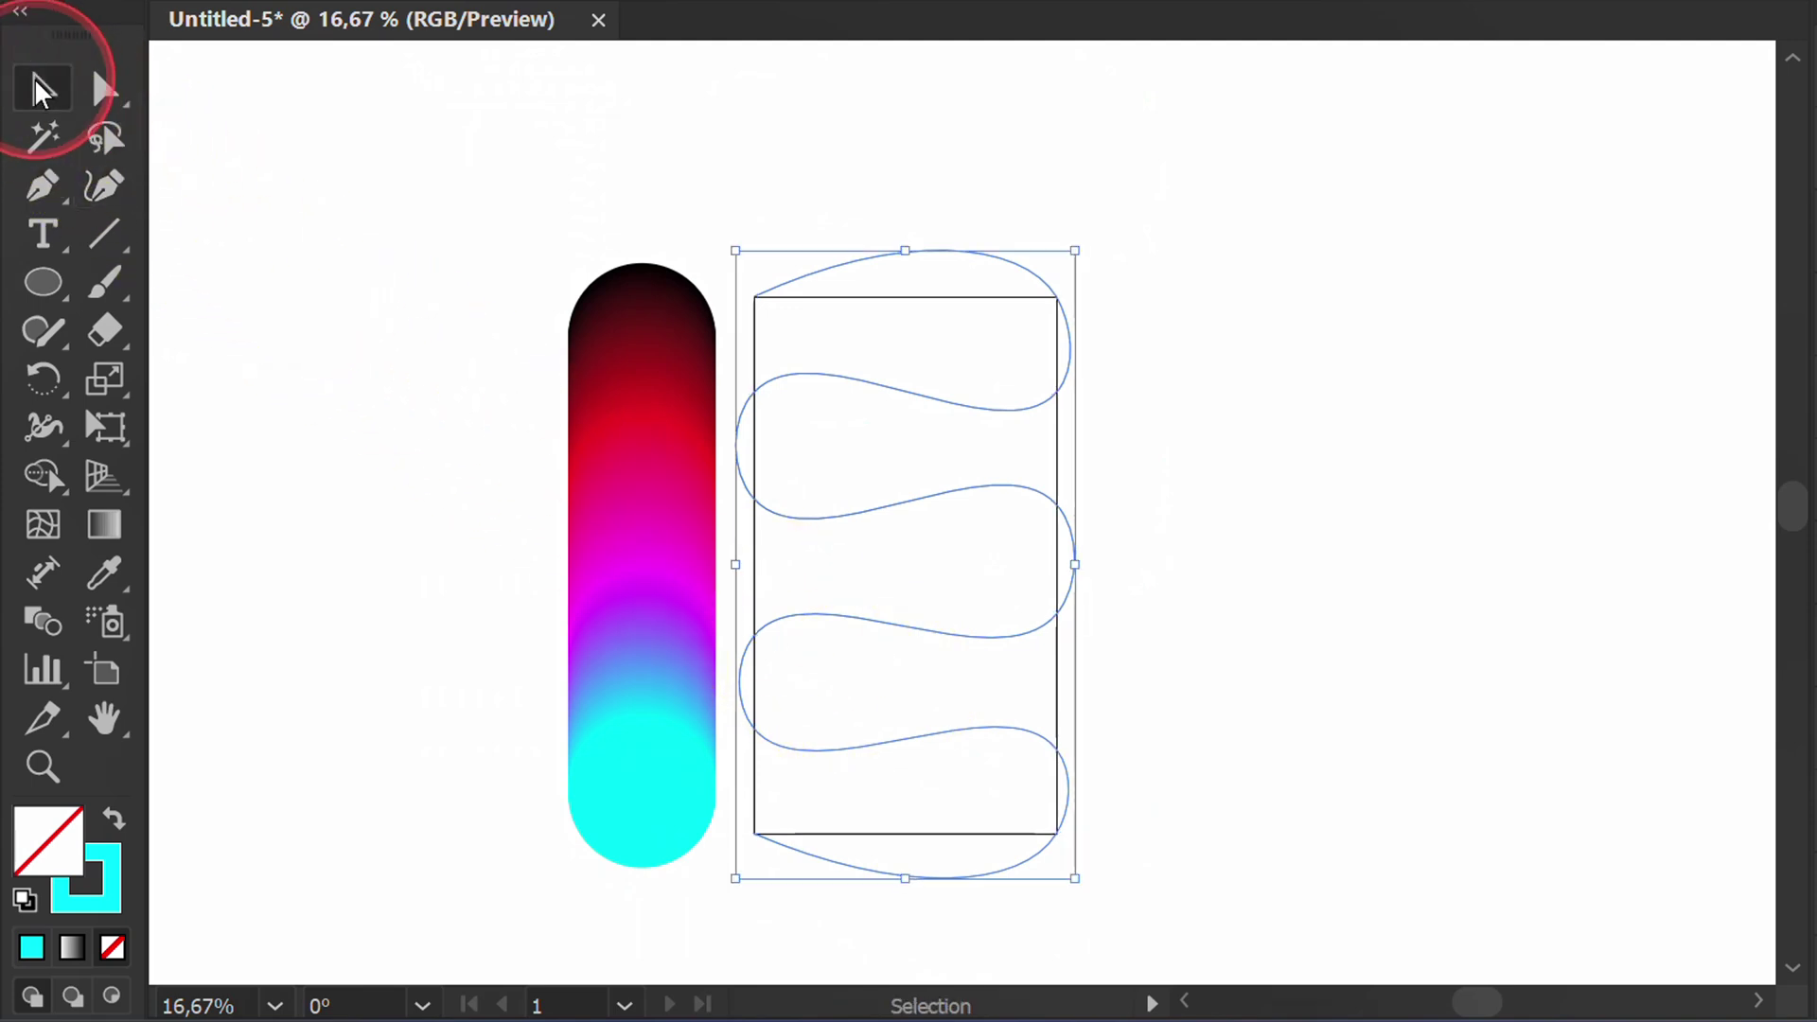
left_click(367, 352)
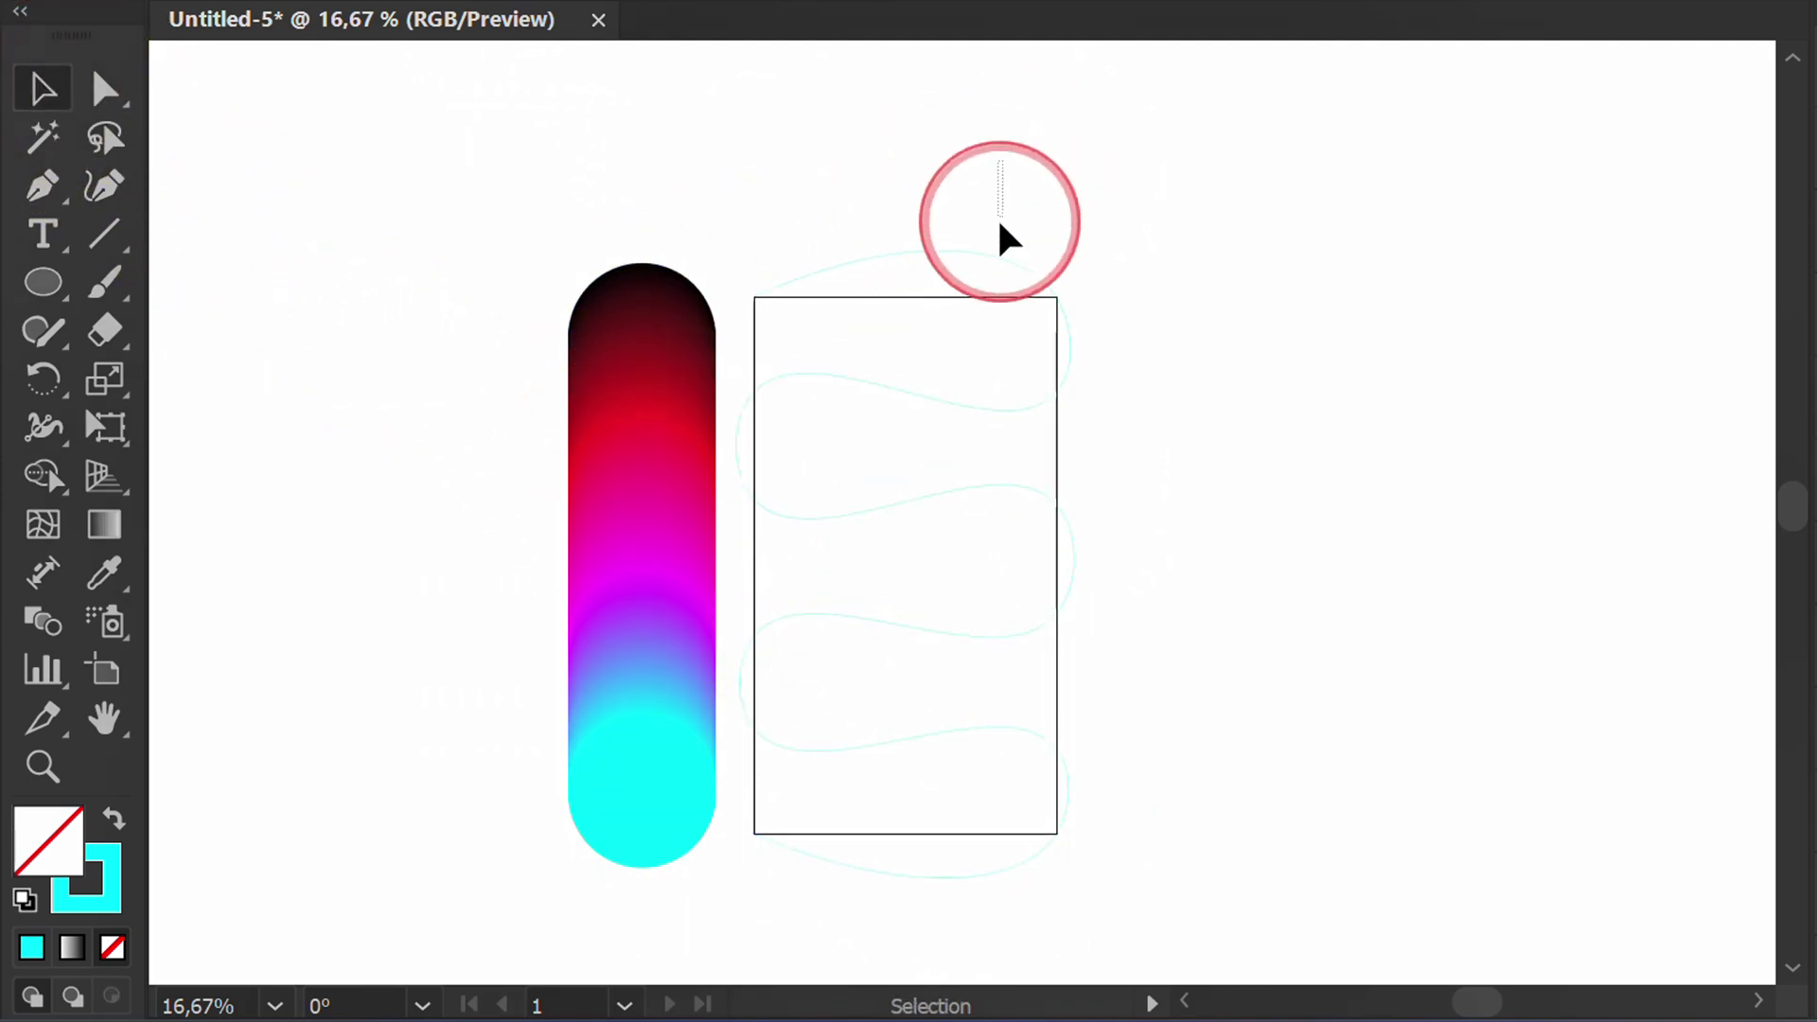
left_click_drag(1009, 238, 969, 324)
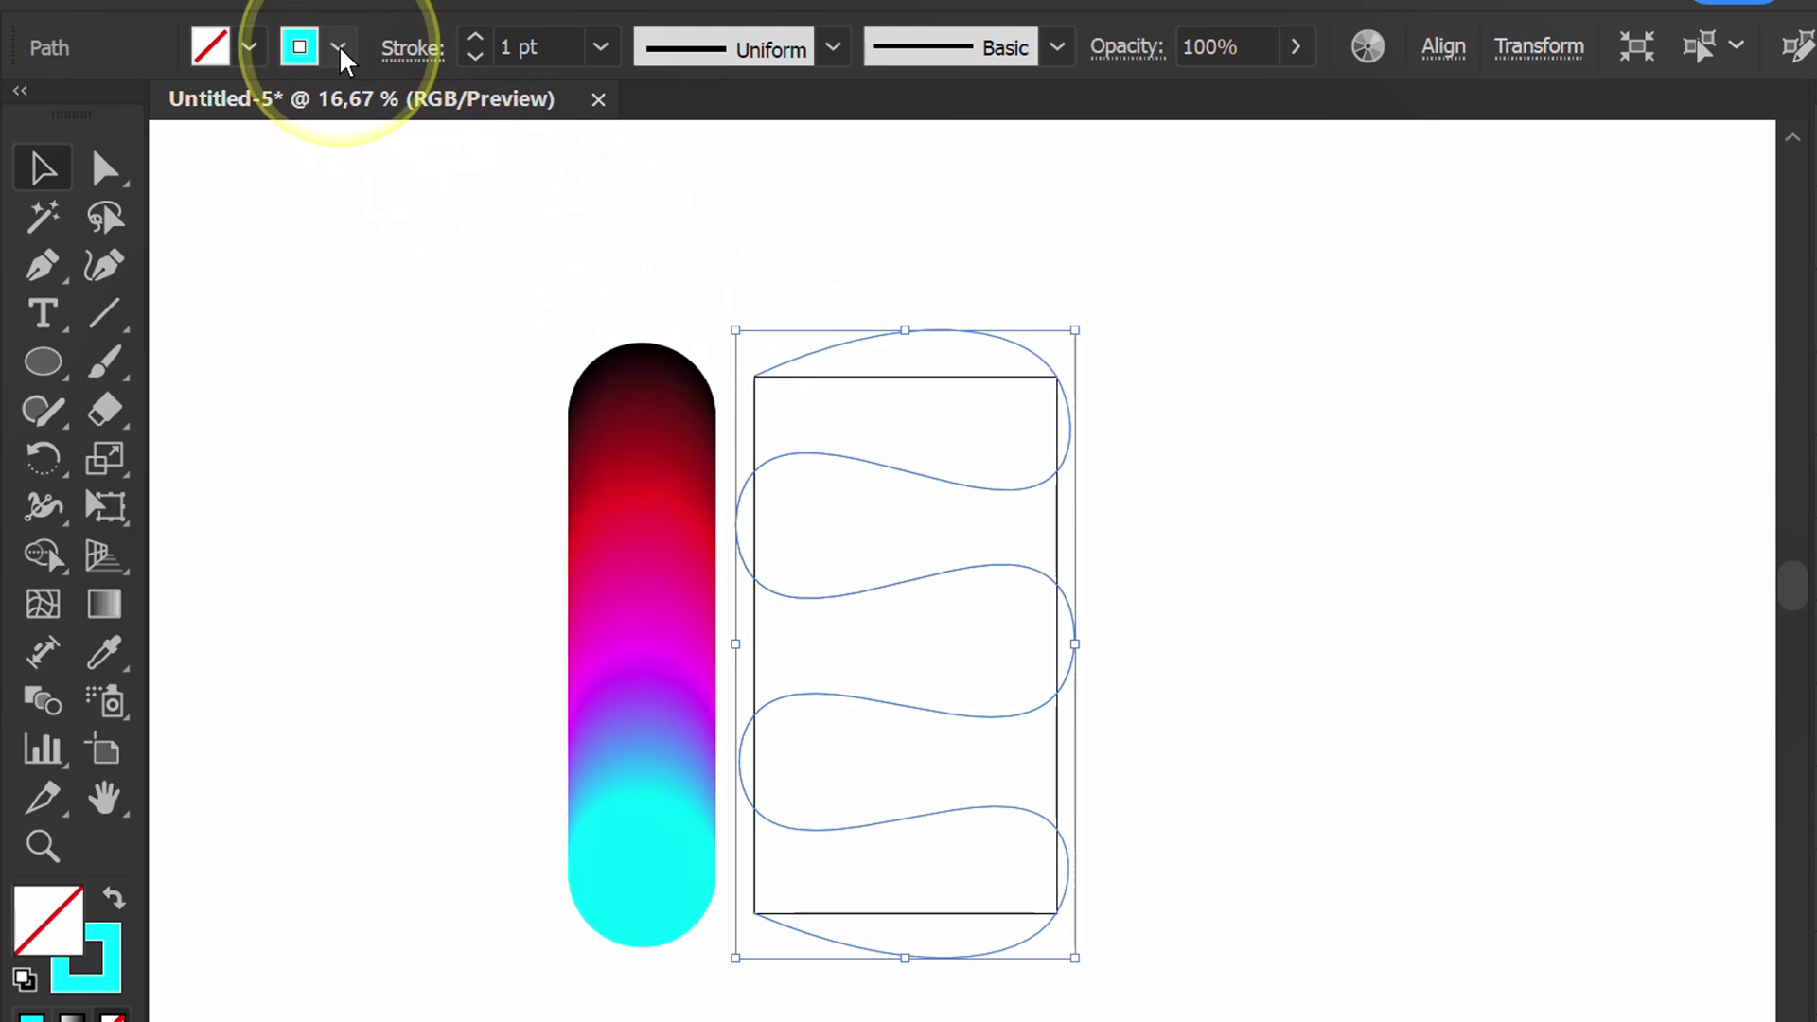
left_click(338, 47)
left_click(112, 197)
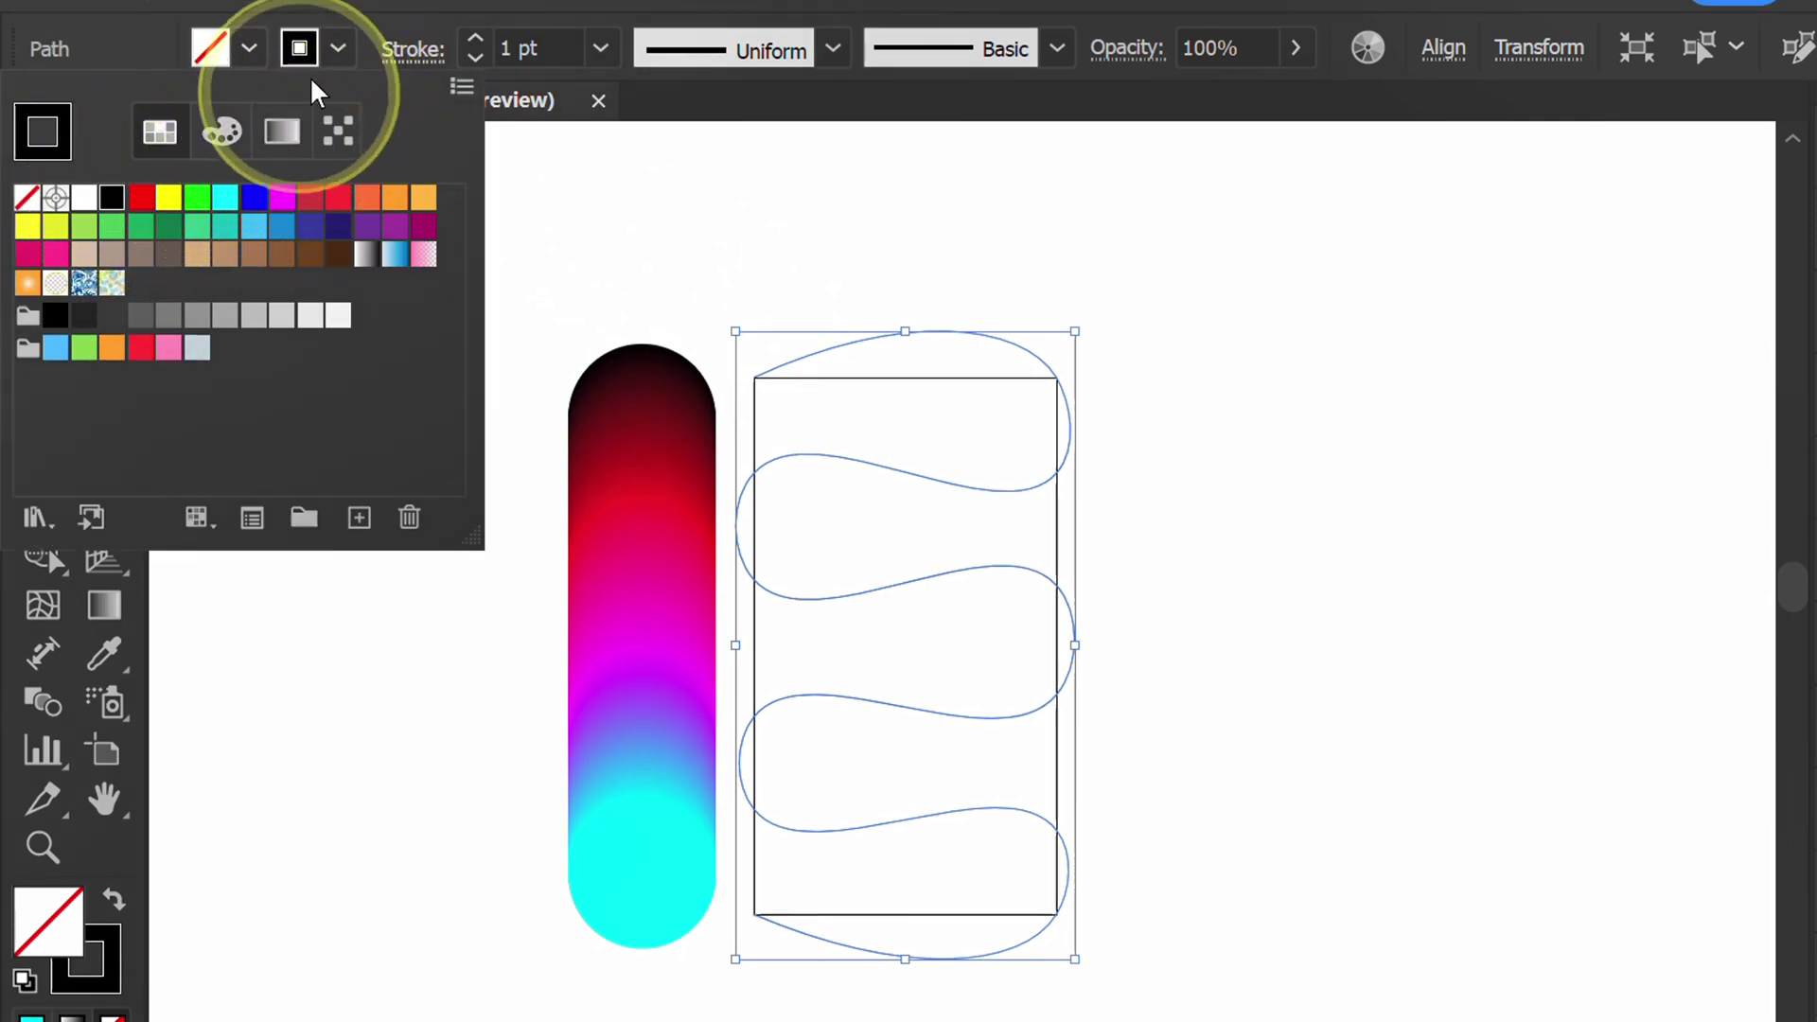
left_click(336, 49)
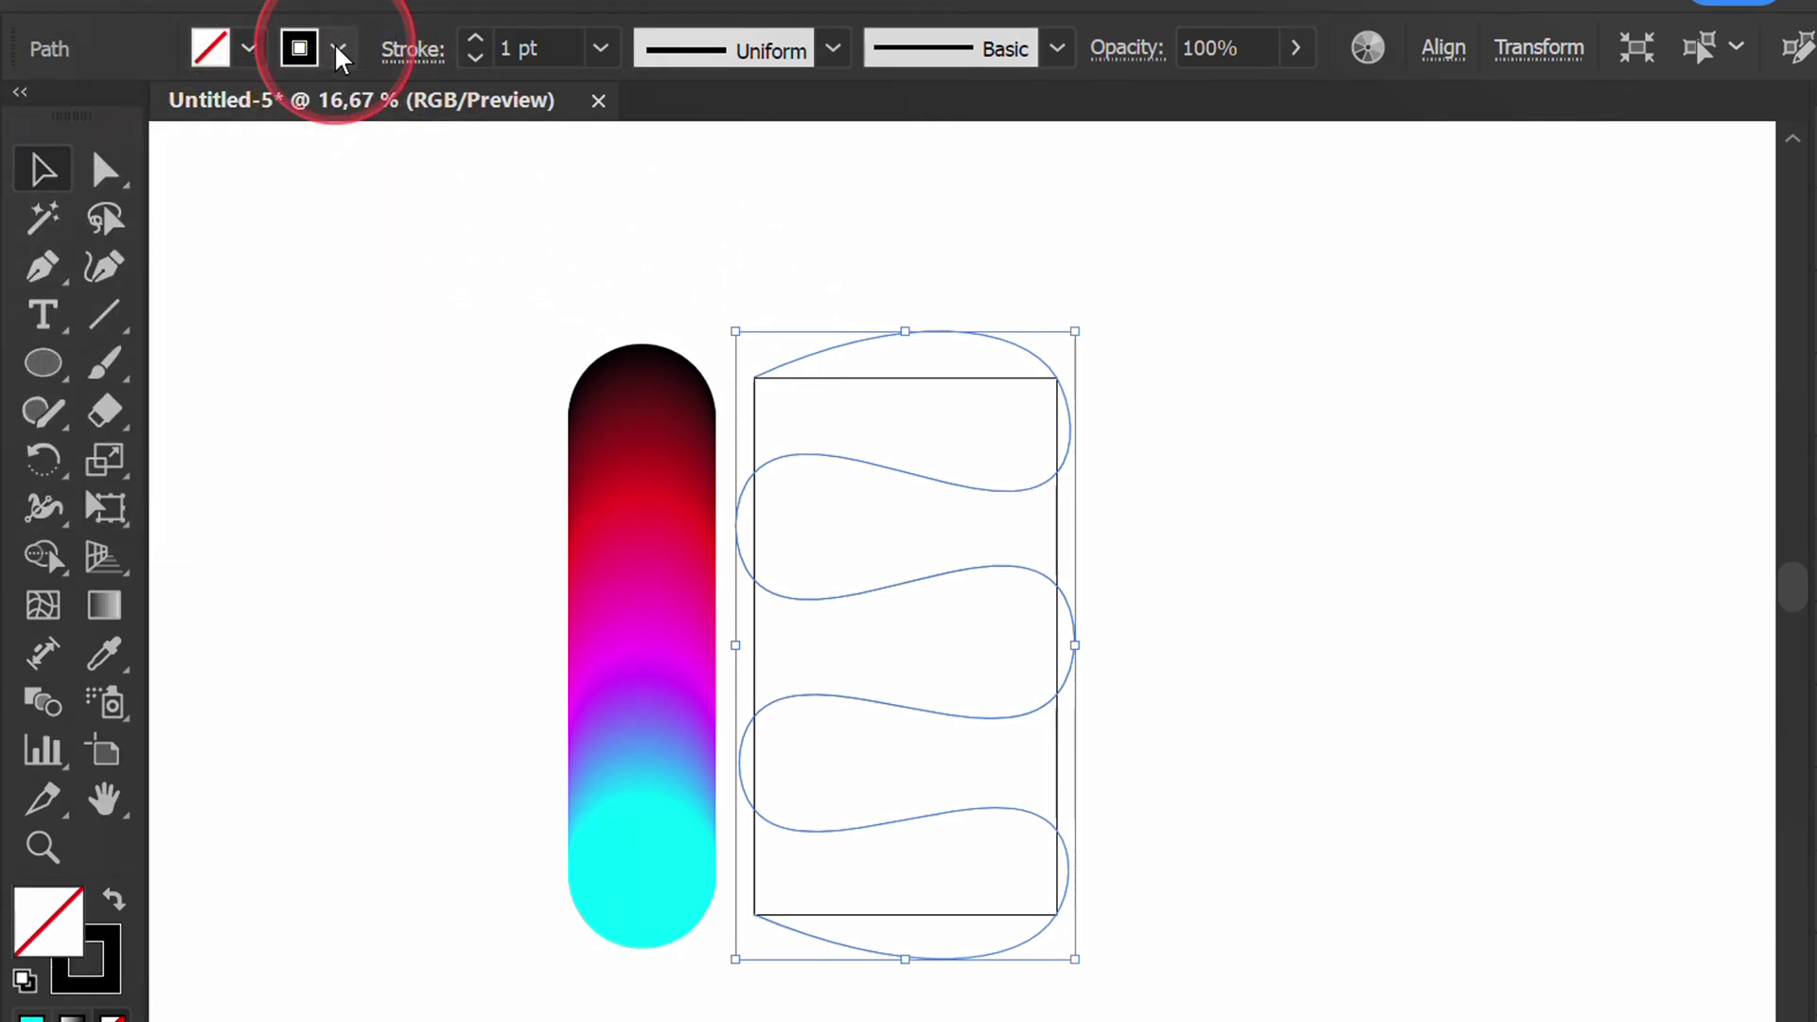
left_click(474, 40)
left_click(1253, 534)
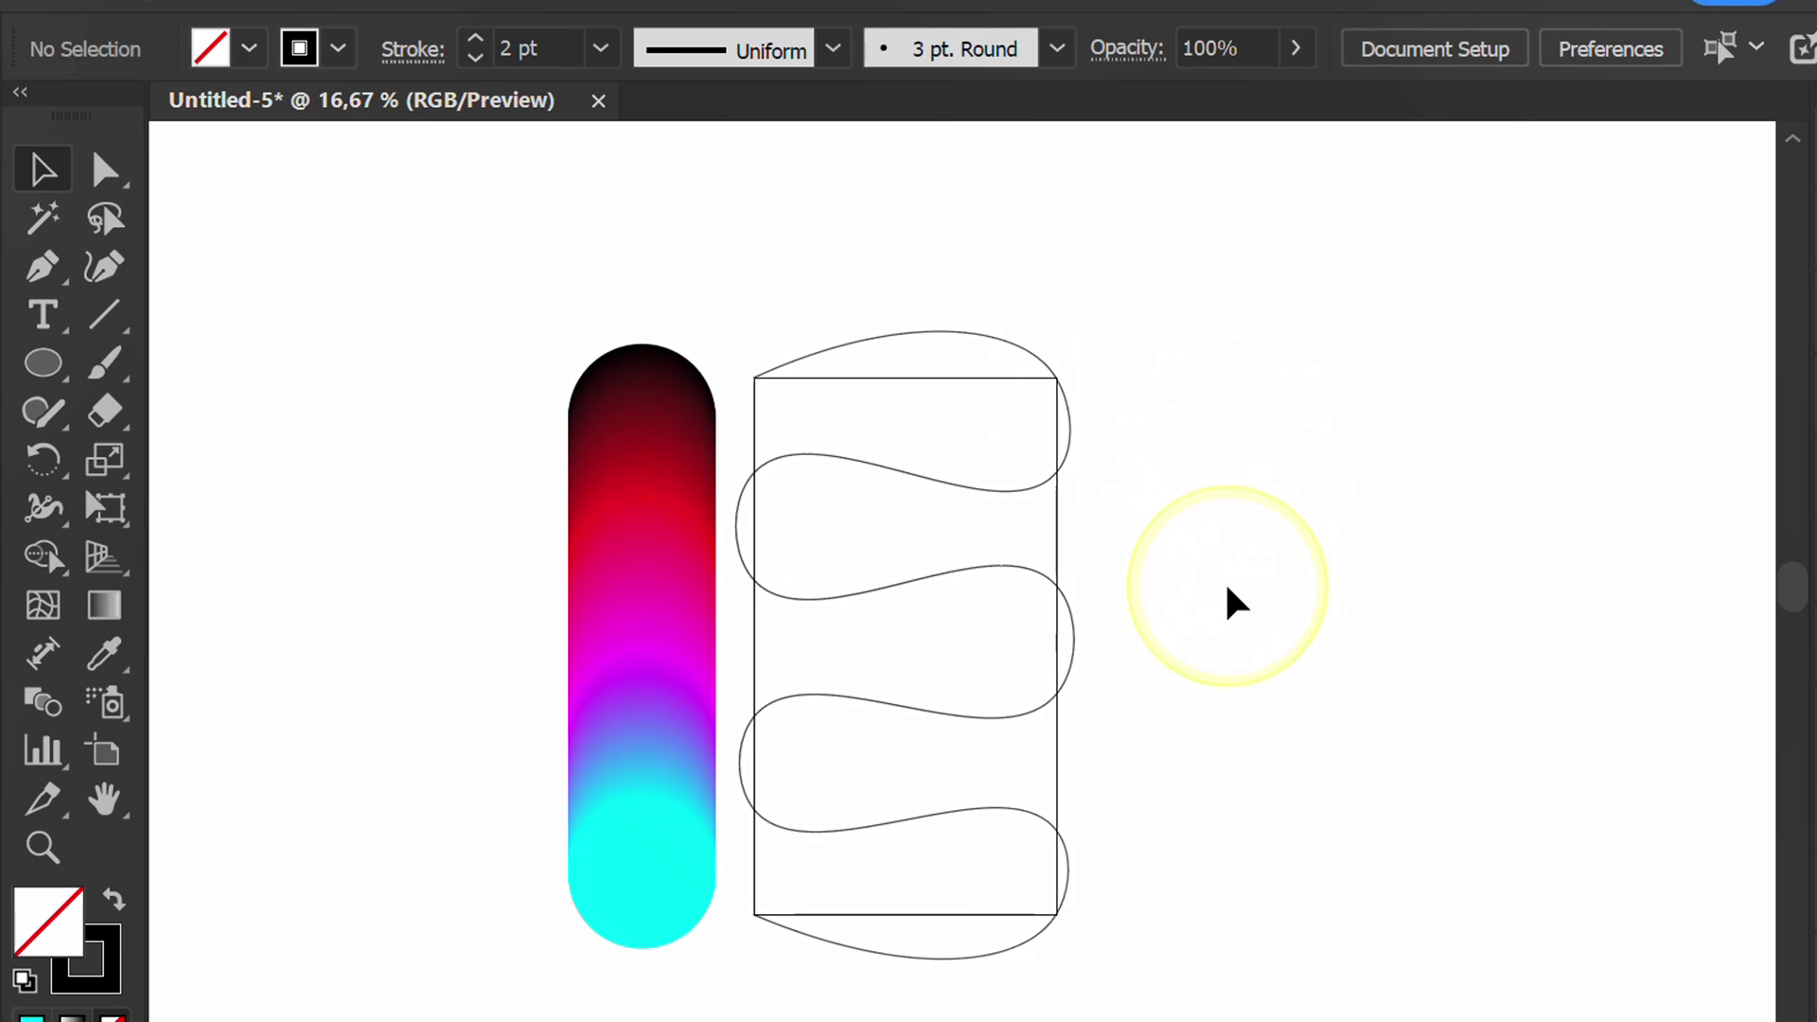
Replace the blend's spine with the wavy path using Object > Blend > Replace Spine.
left_click_drag(1162, 357, 656, 729)
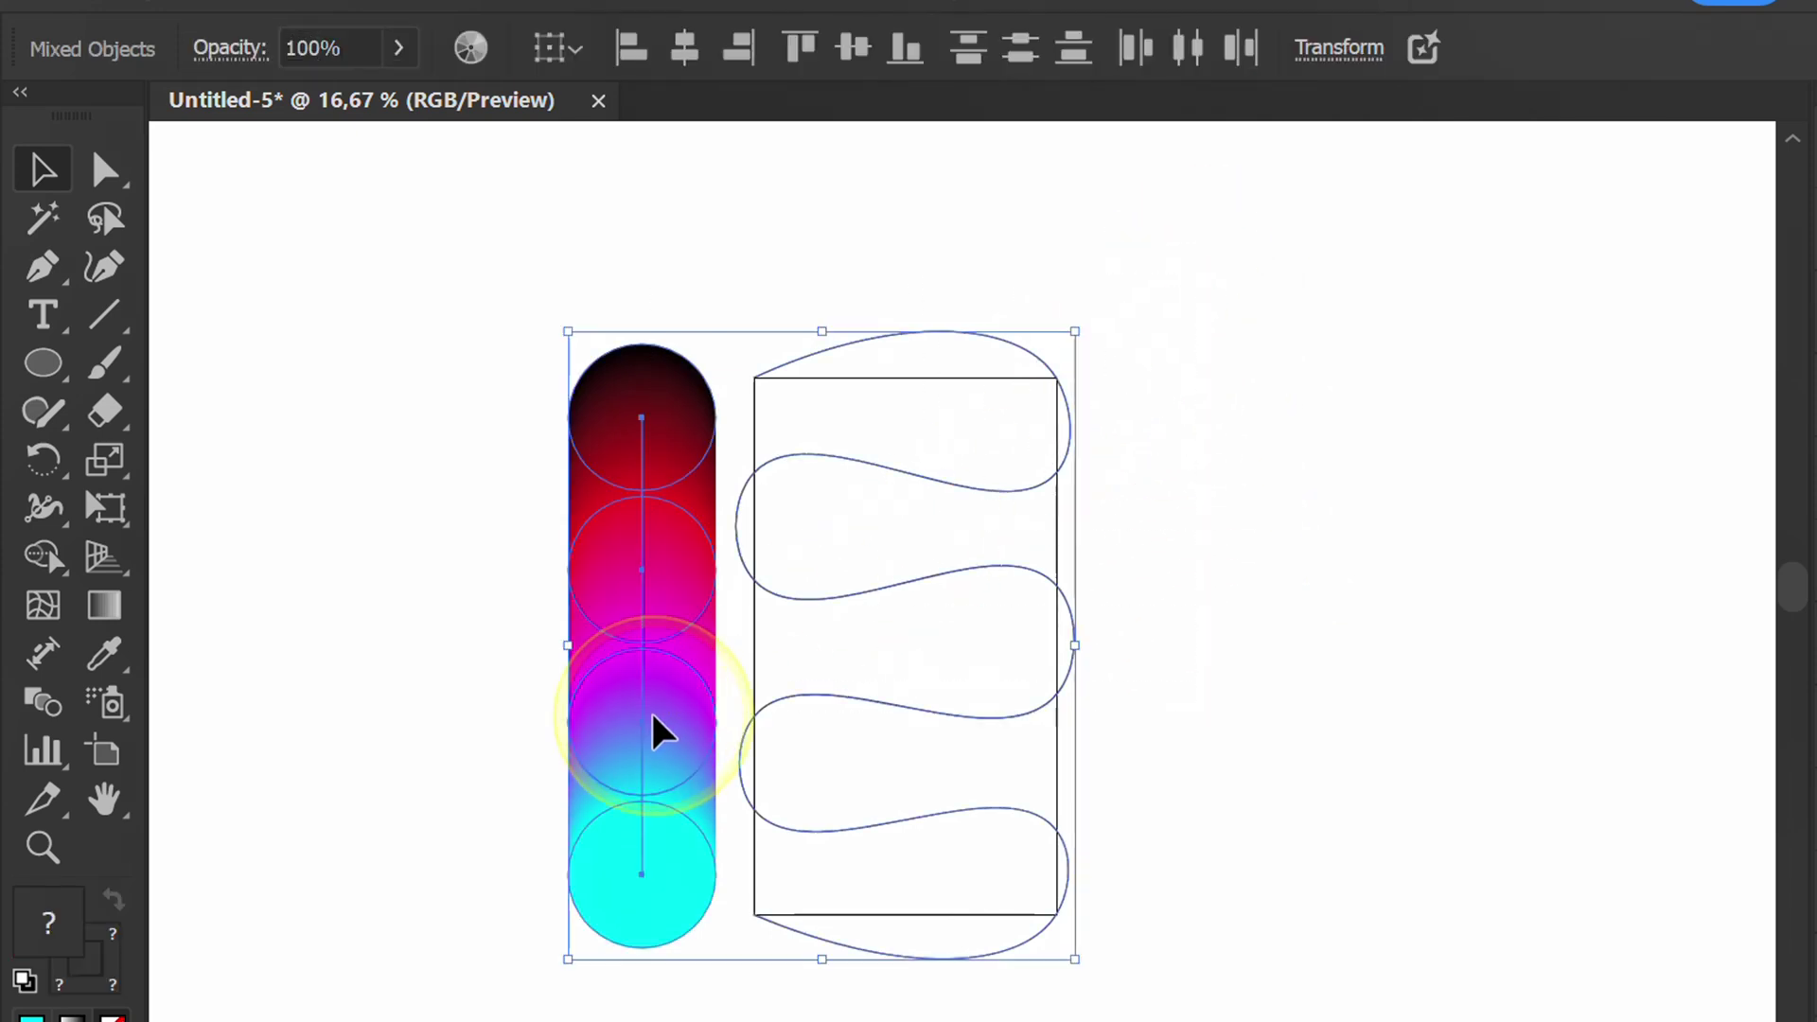
left_click(347, 33)
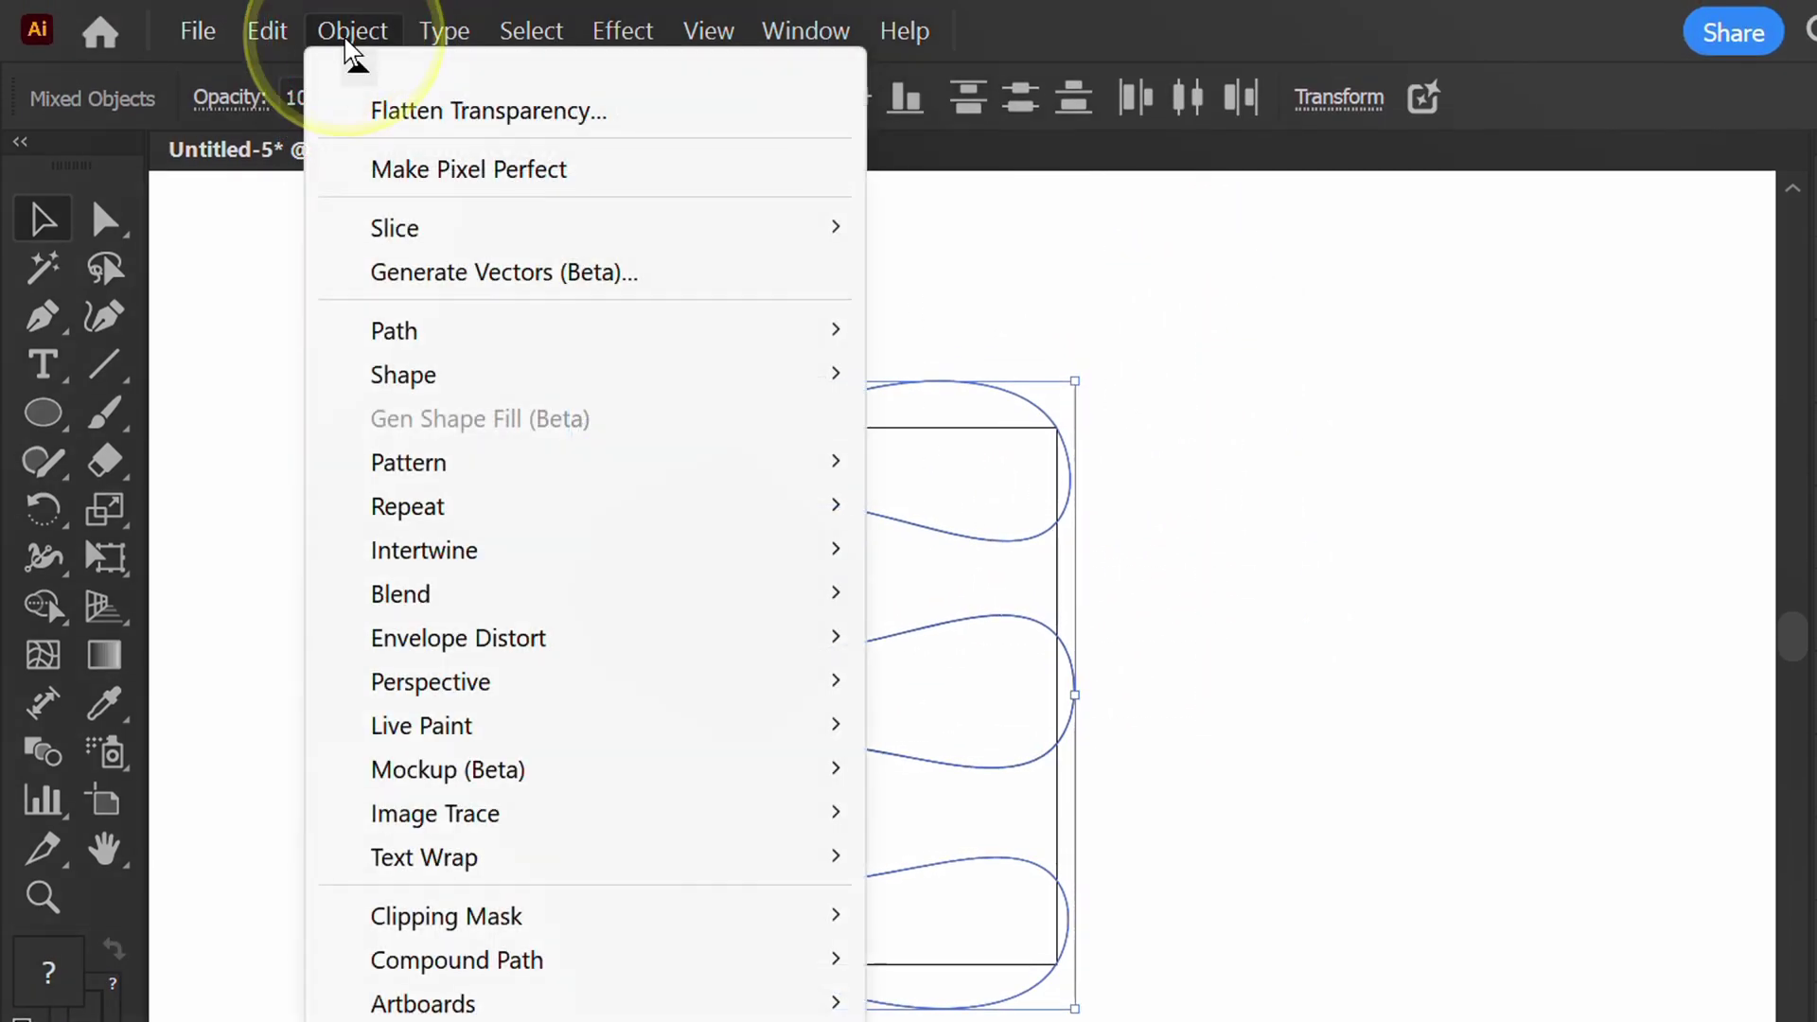
mouse_move(379, 606)
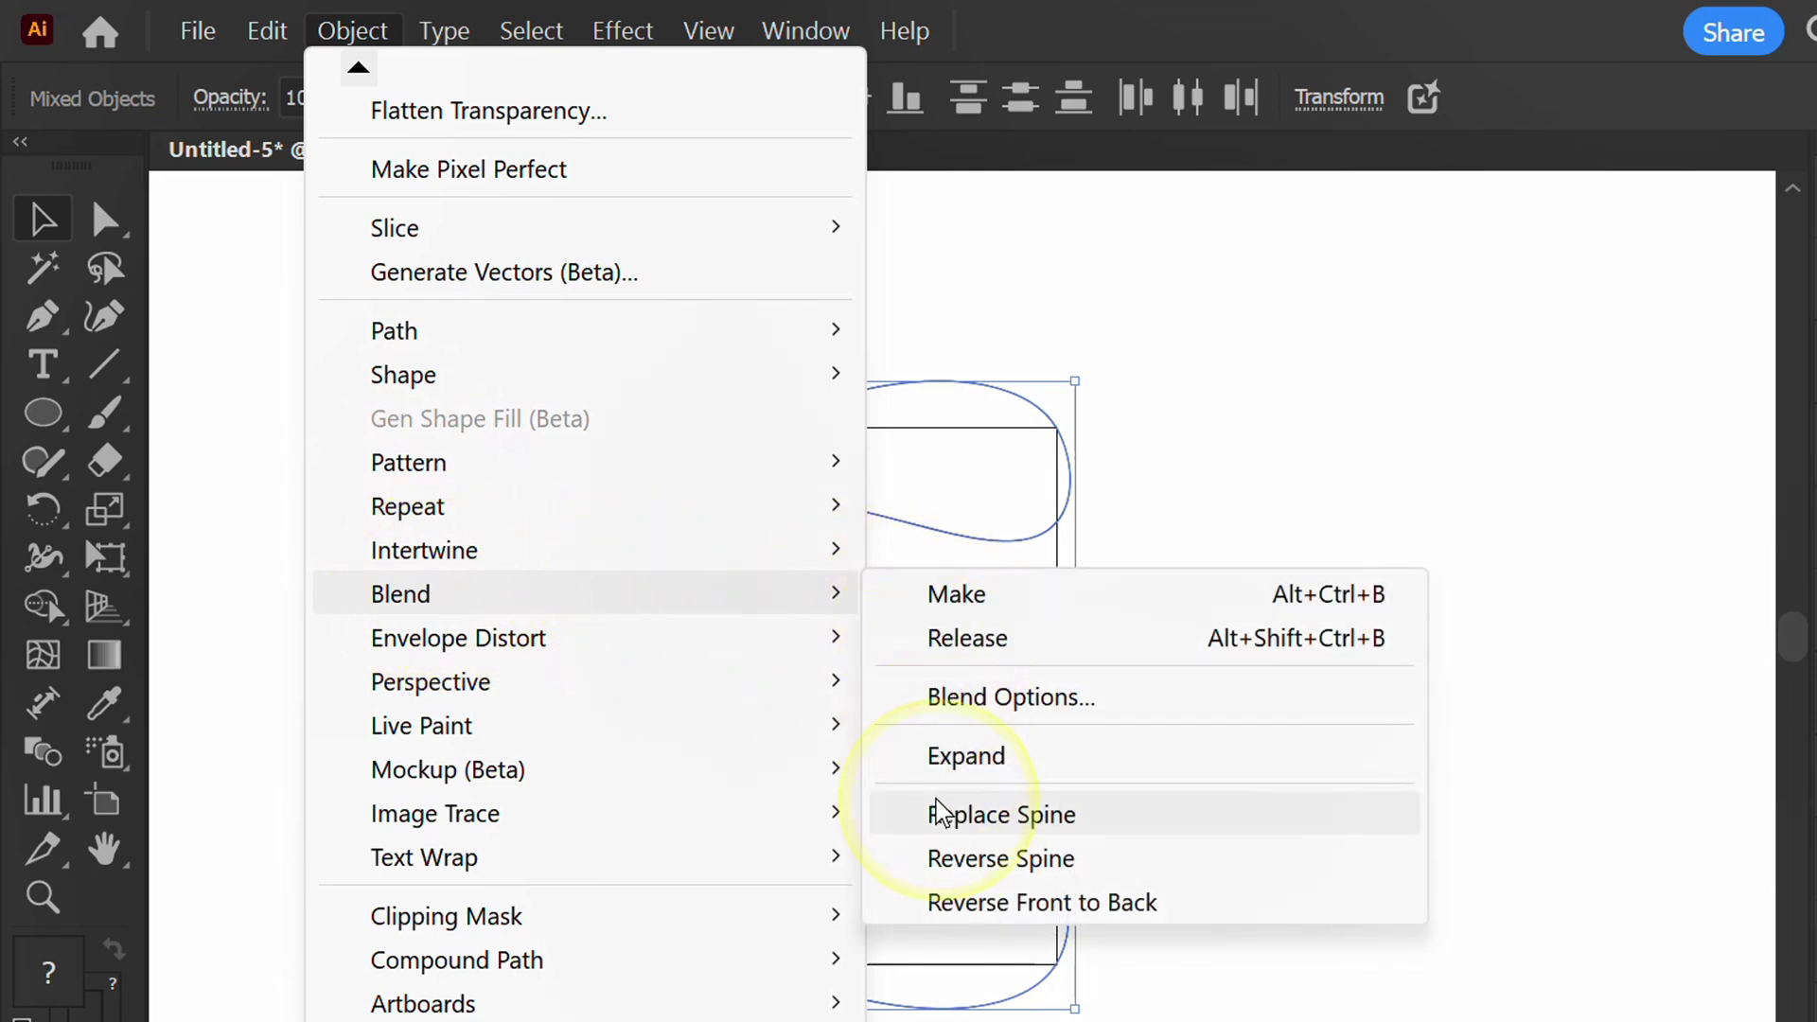
left_click(1041, 816)
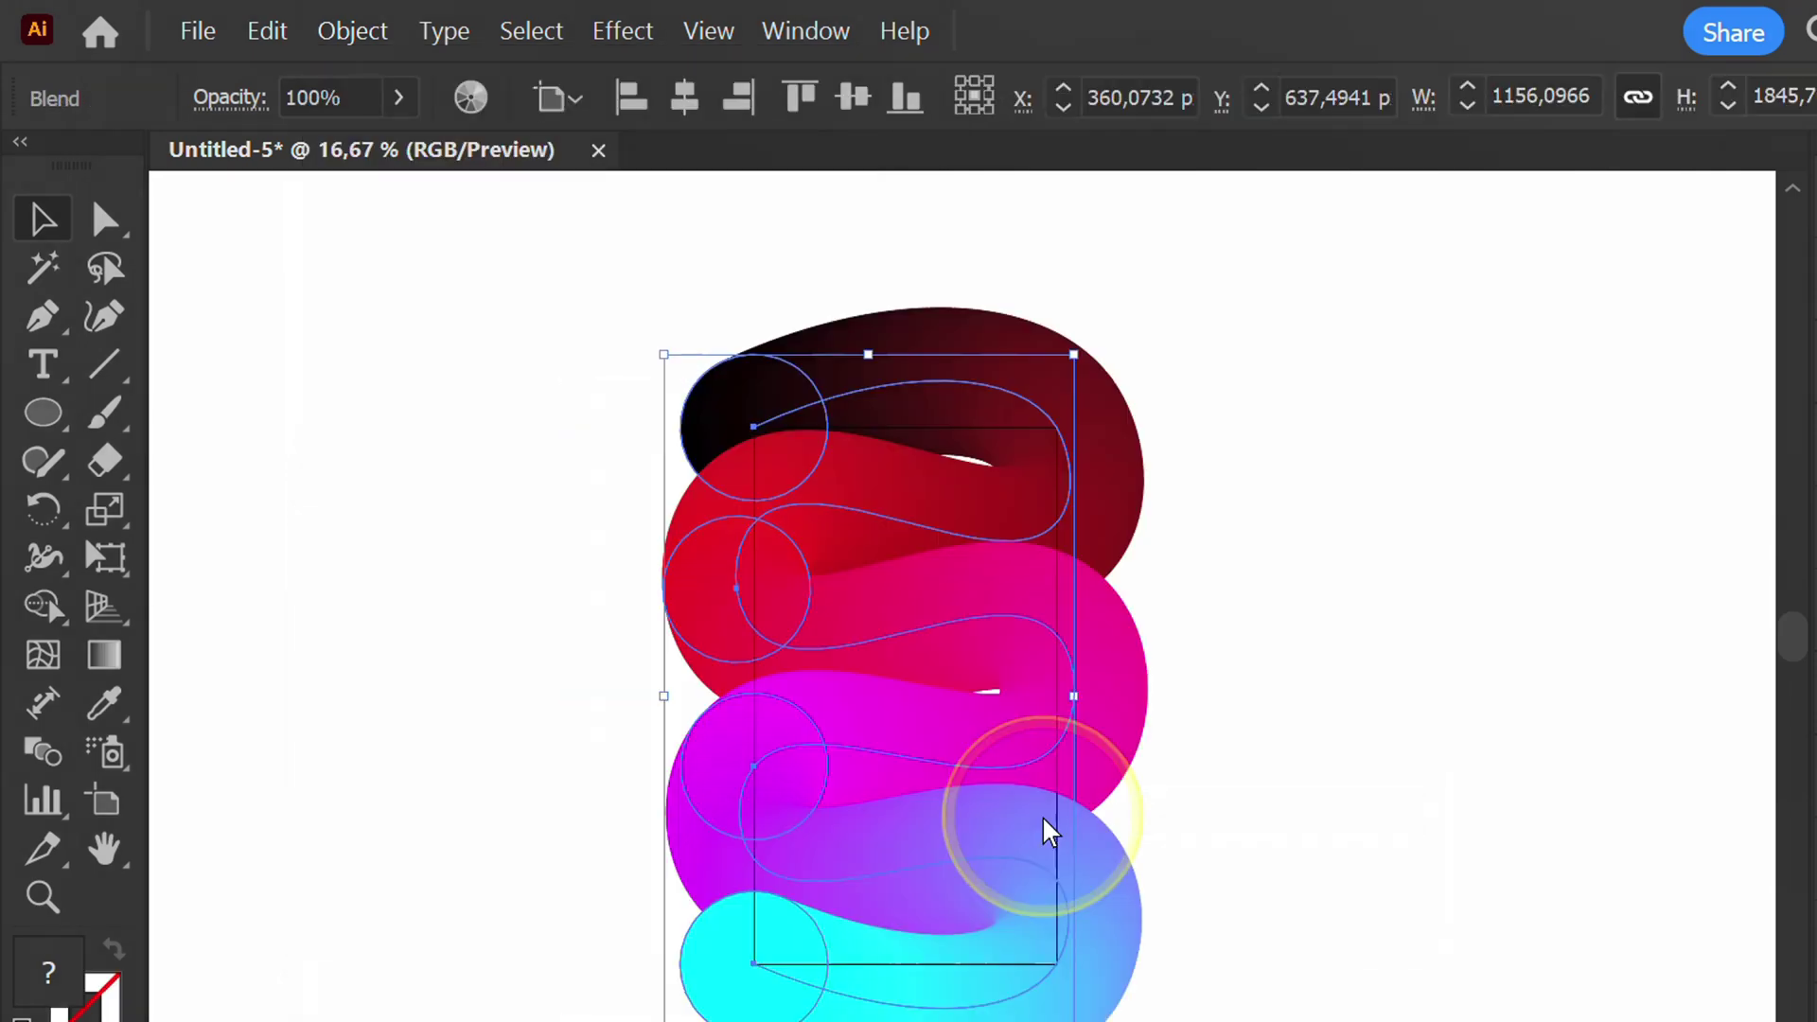
Turn on Trim View and centre the wallpaper artwork in the window.
left_click(705, 37)
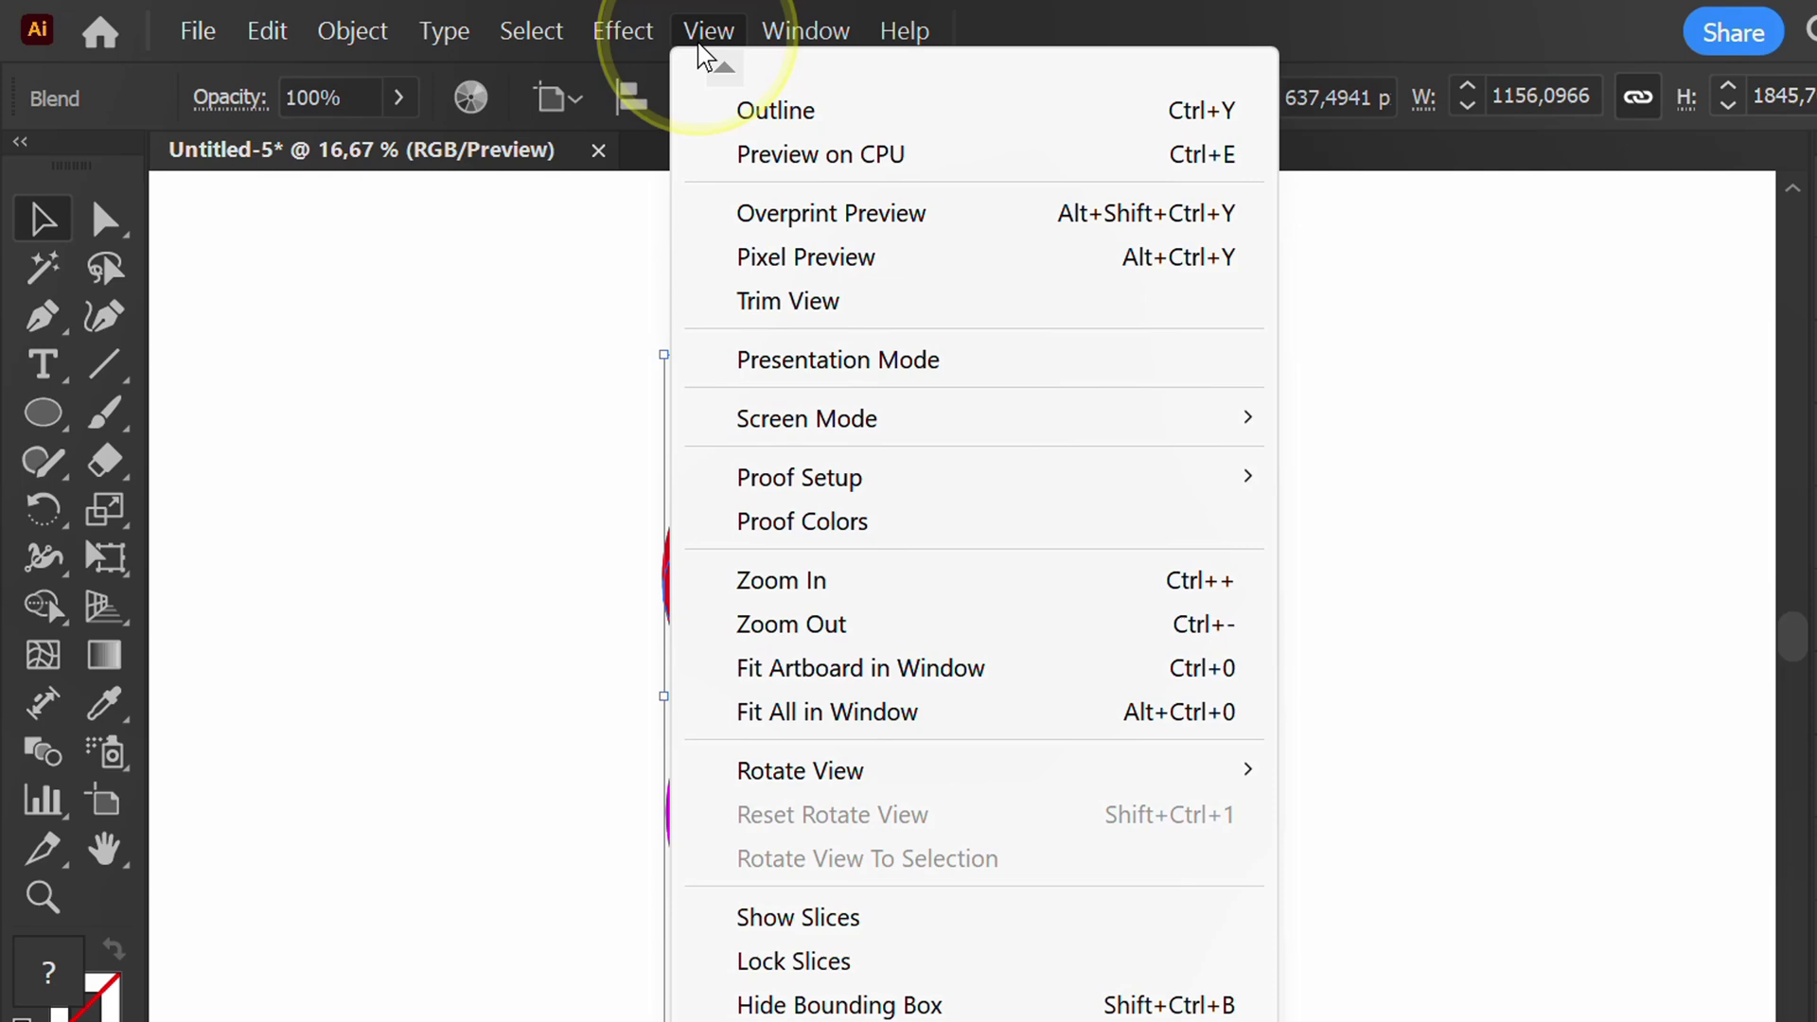
left_click(816, 305)
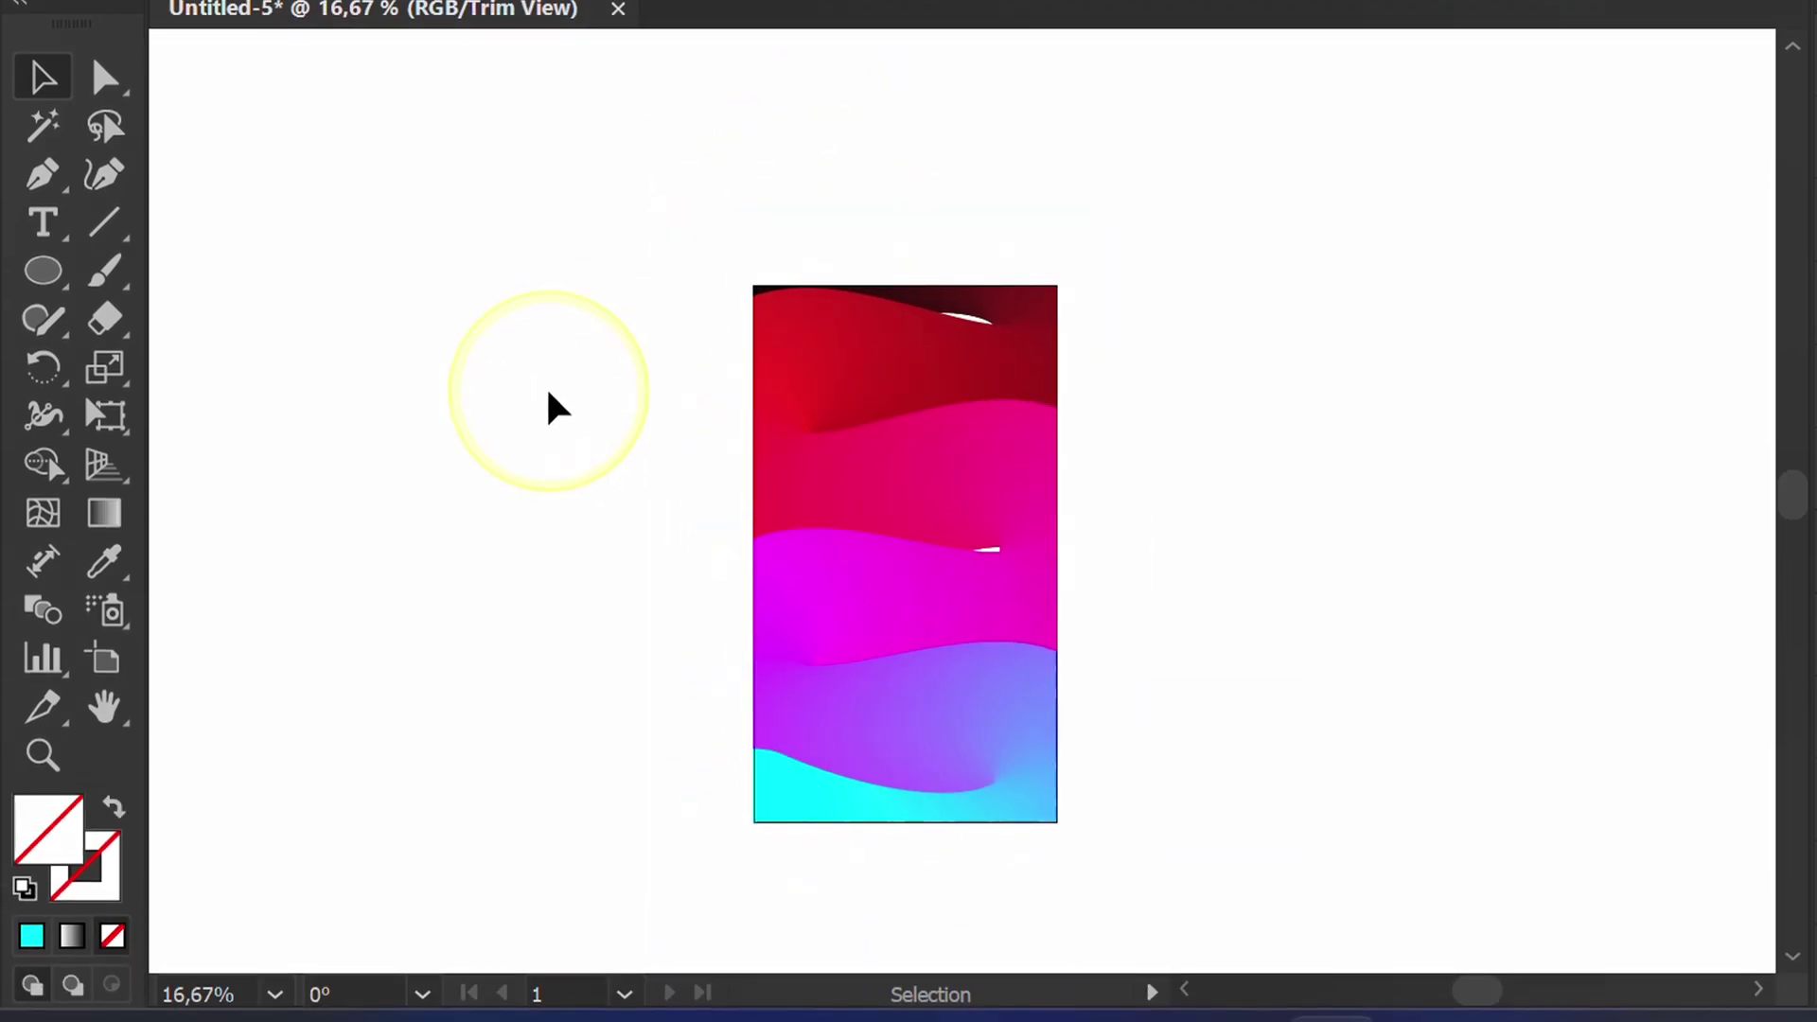
left_click(899, 521)
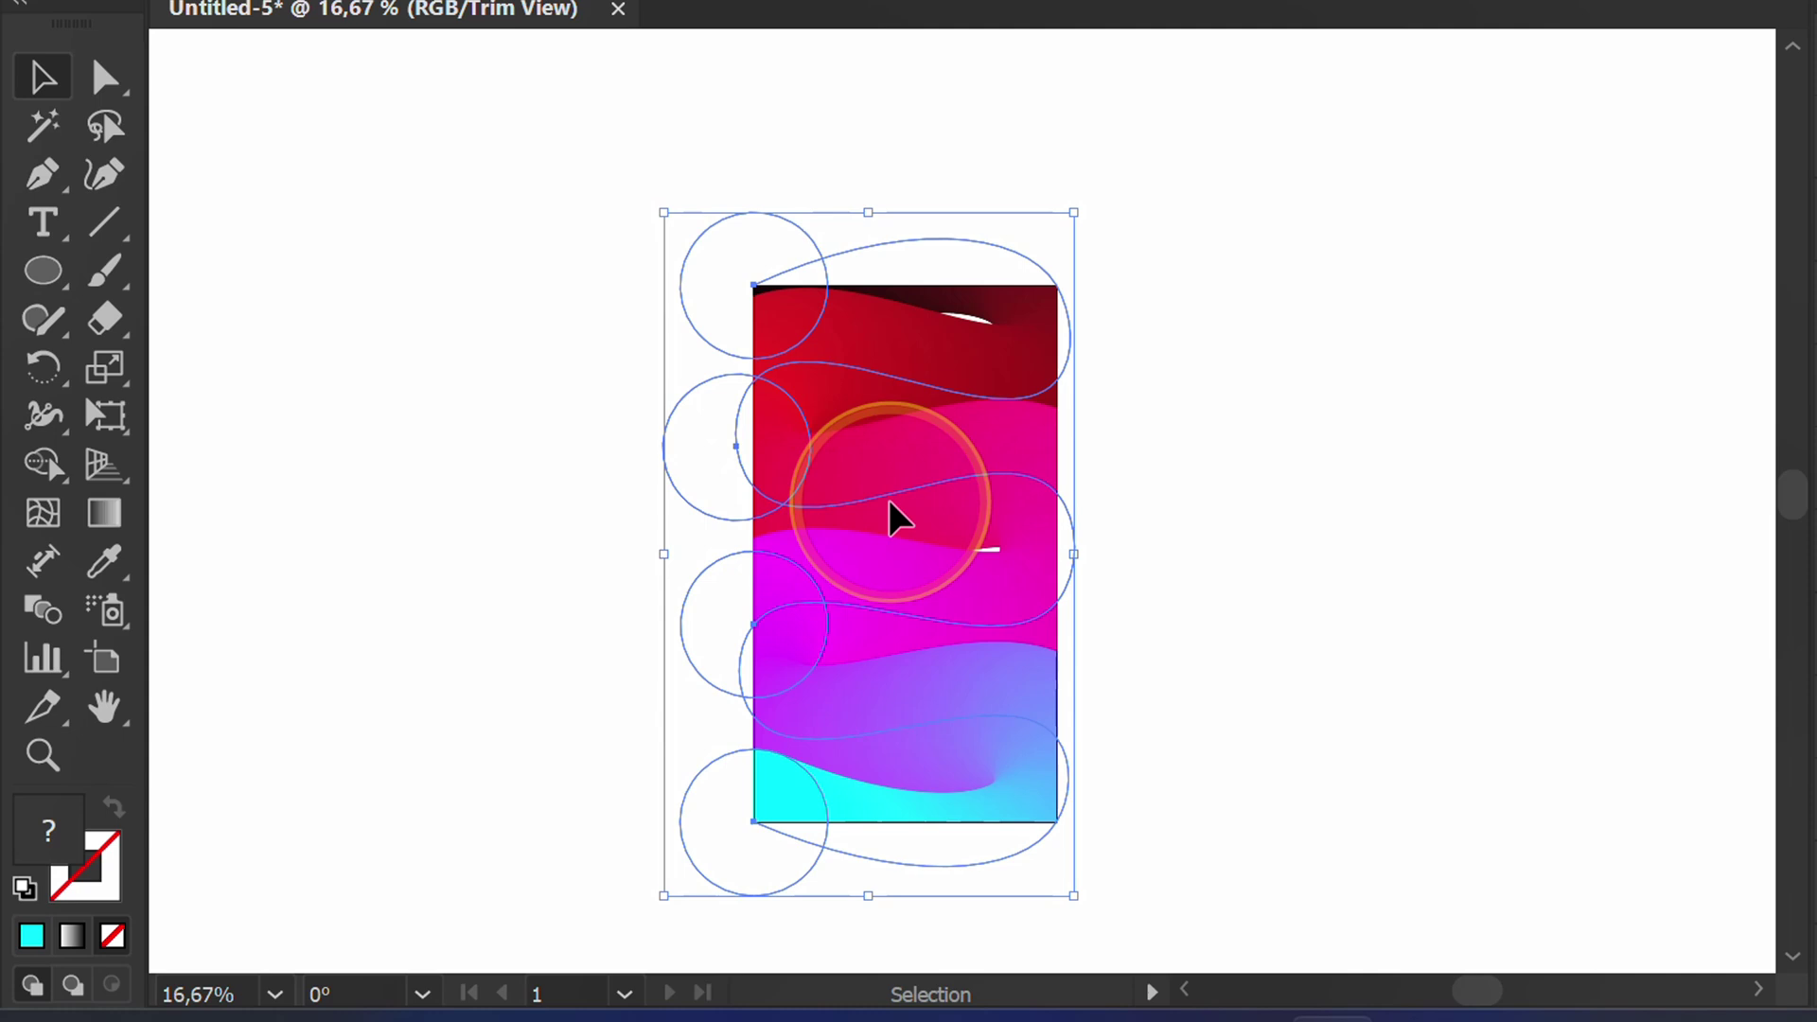
scroll(914, 515, "up", 1)
left_click_drag(900, 531, 857, 464)
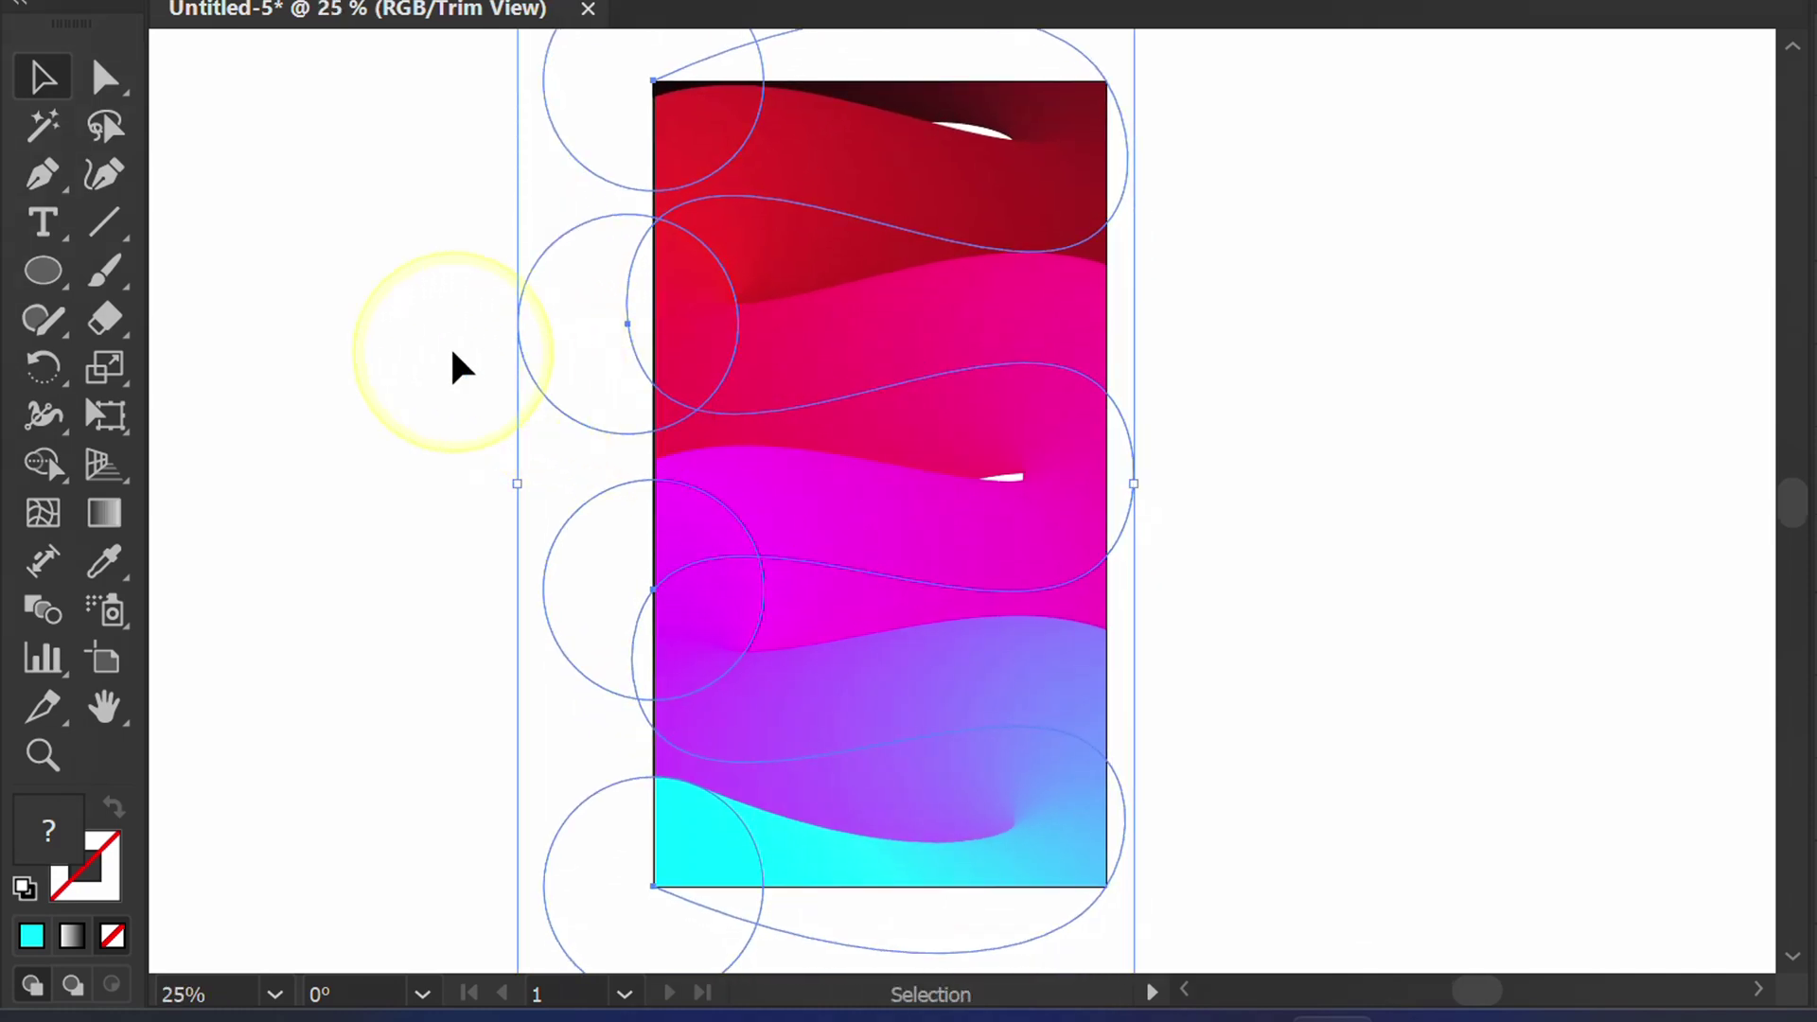
Reshape the spine's upper anchors with the Curvature Tool to even out the top waves.
left_click(104, 175)
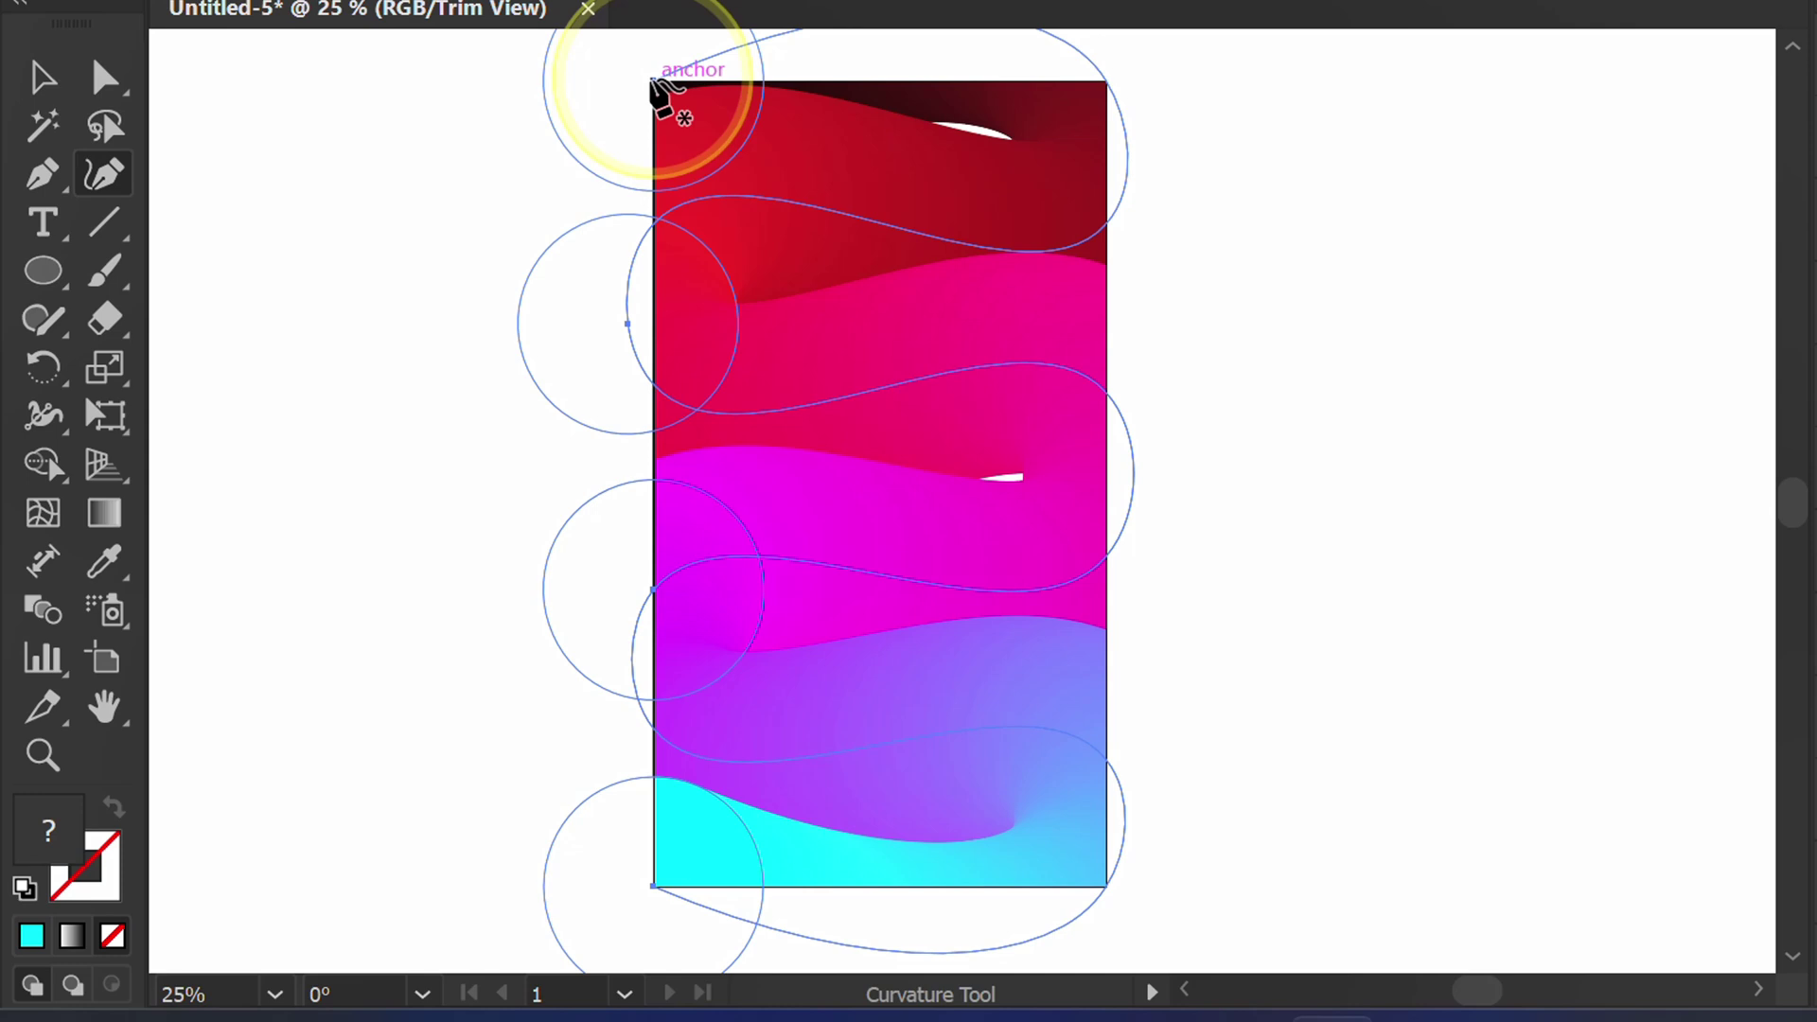
left_click(653, 82)
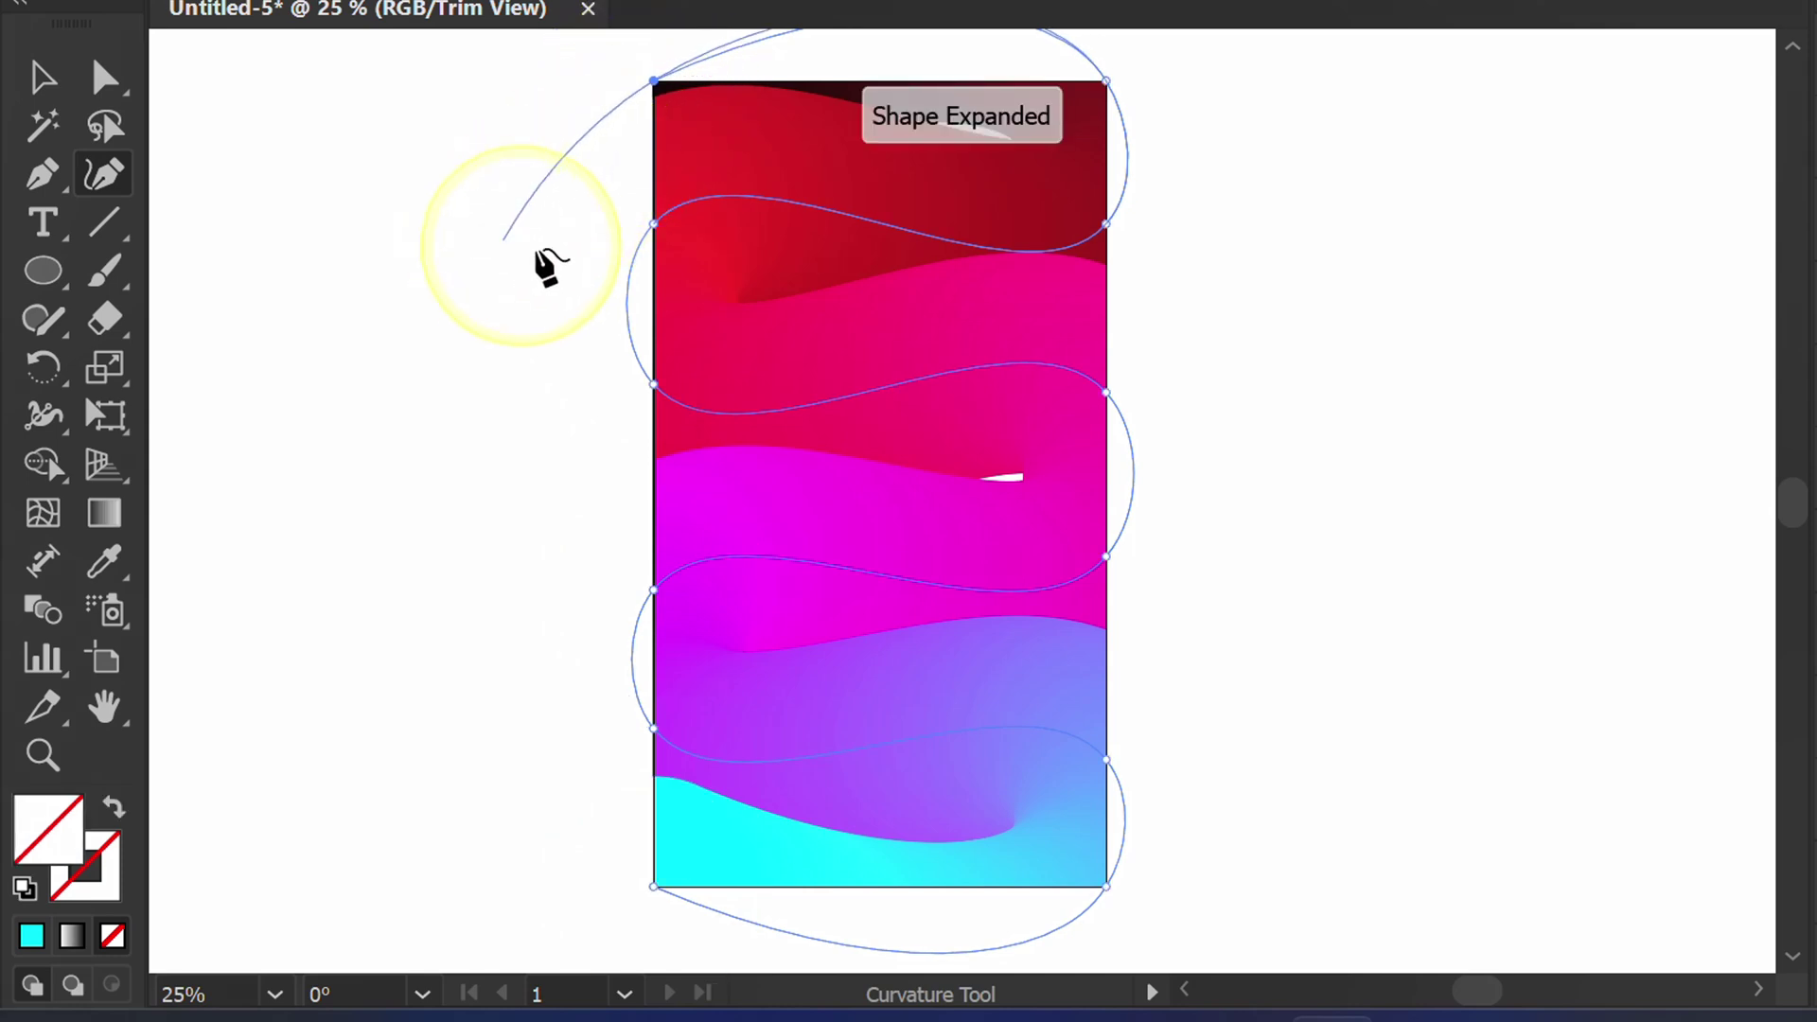
left_click(951, 273)
left_click(1107, 227)
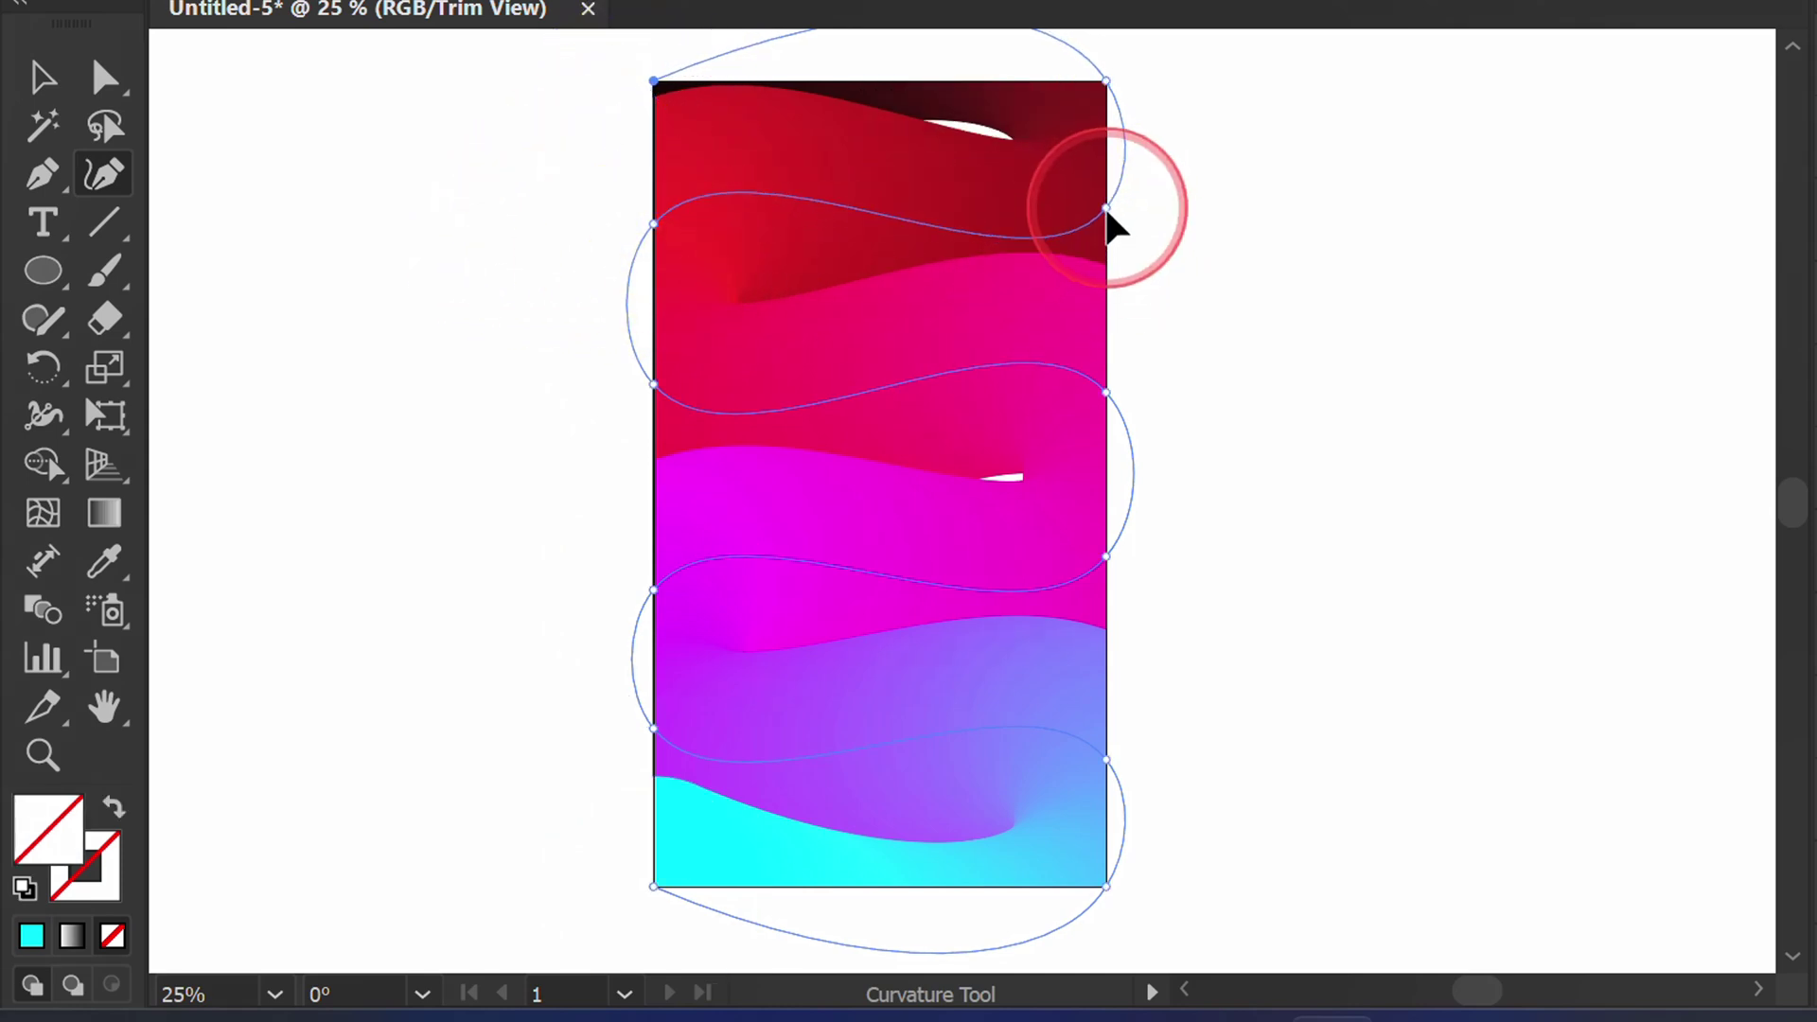
left_click_drag(1109, 227, 1105, 218)
left_click(1107, 95)
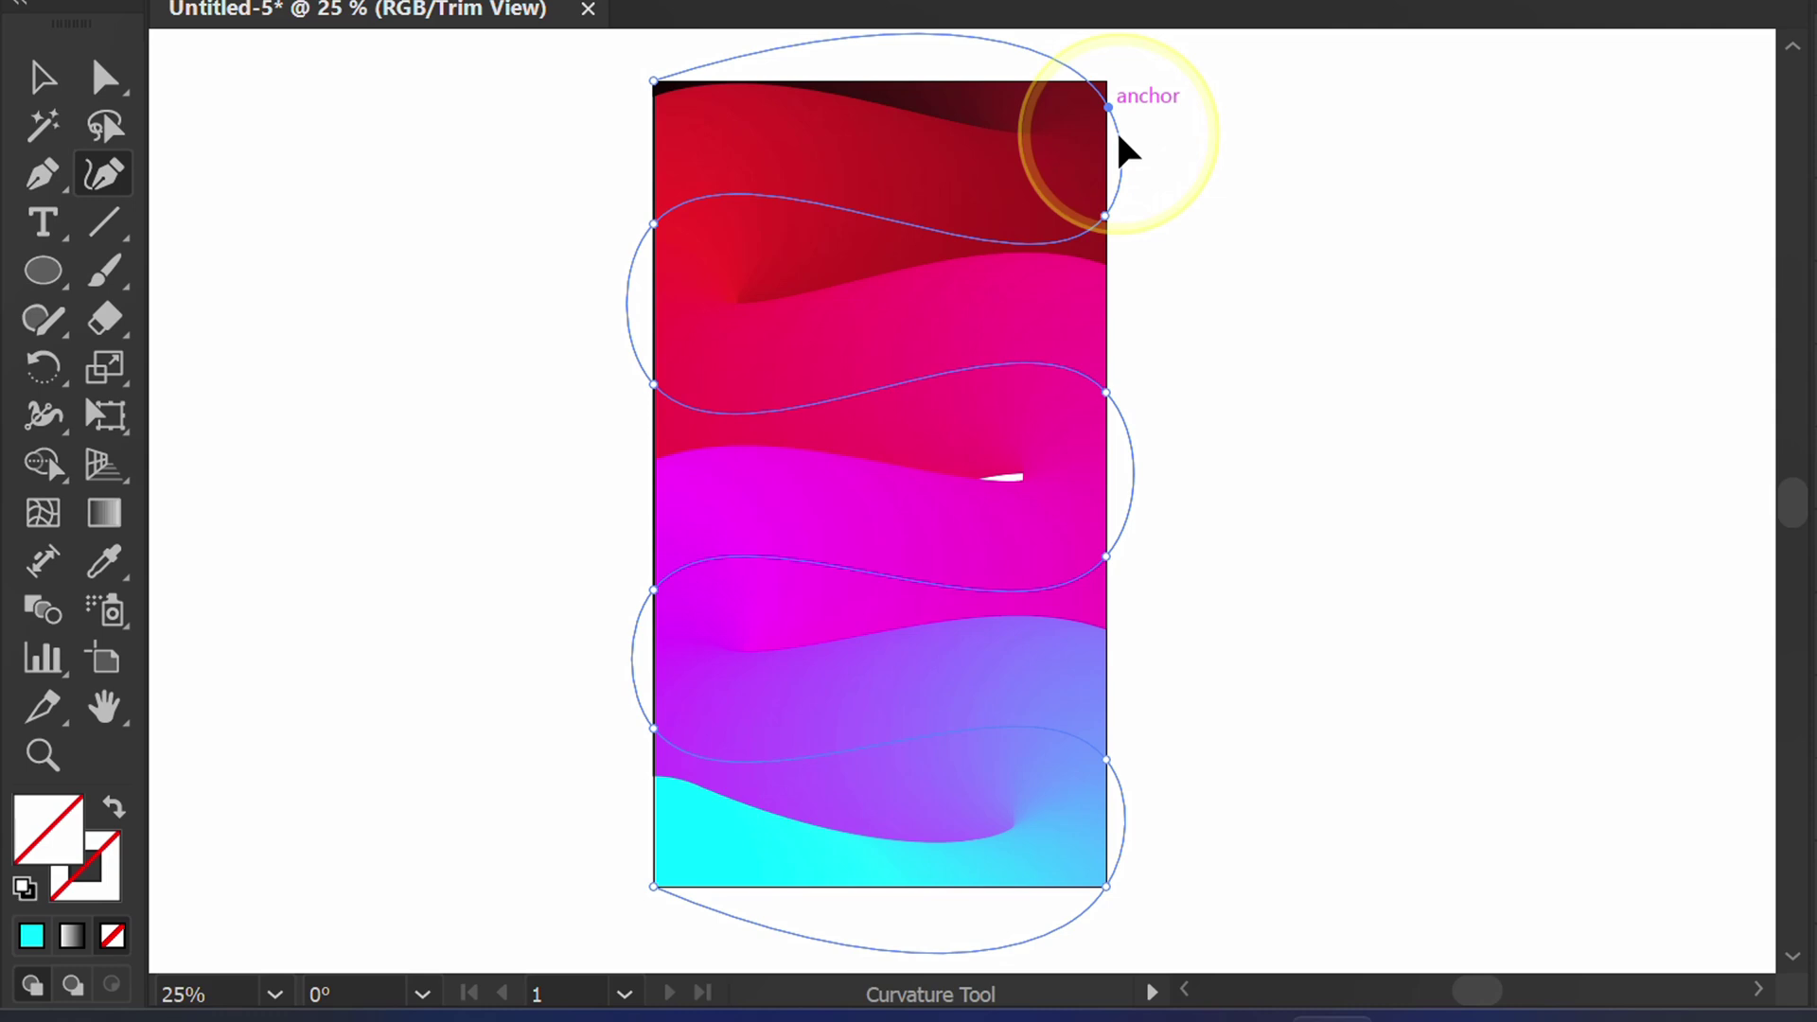
left_click(1106, 220)
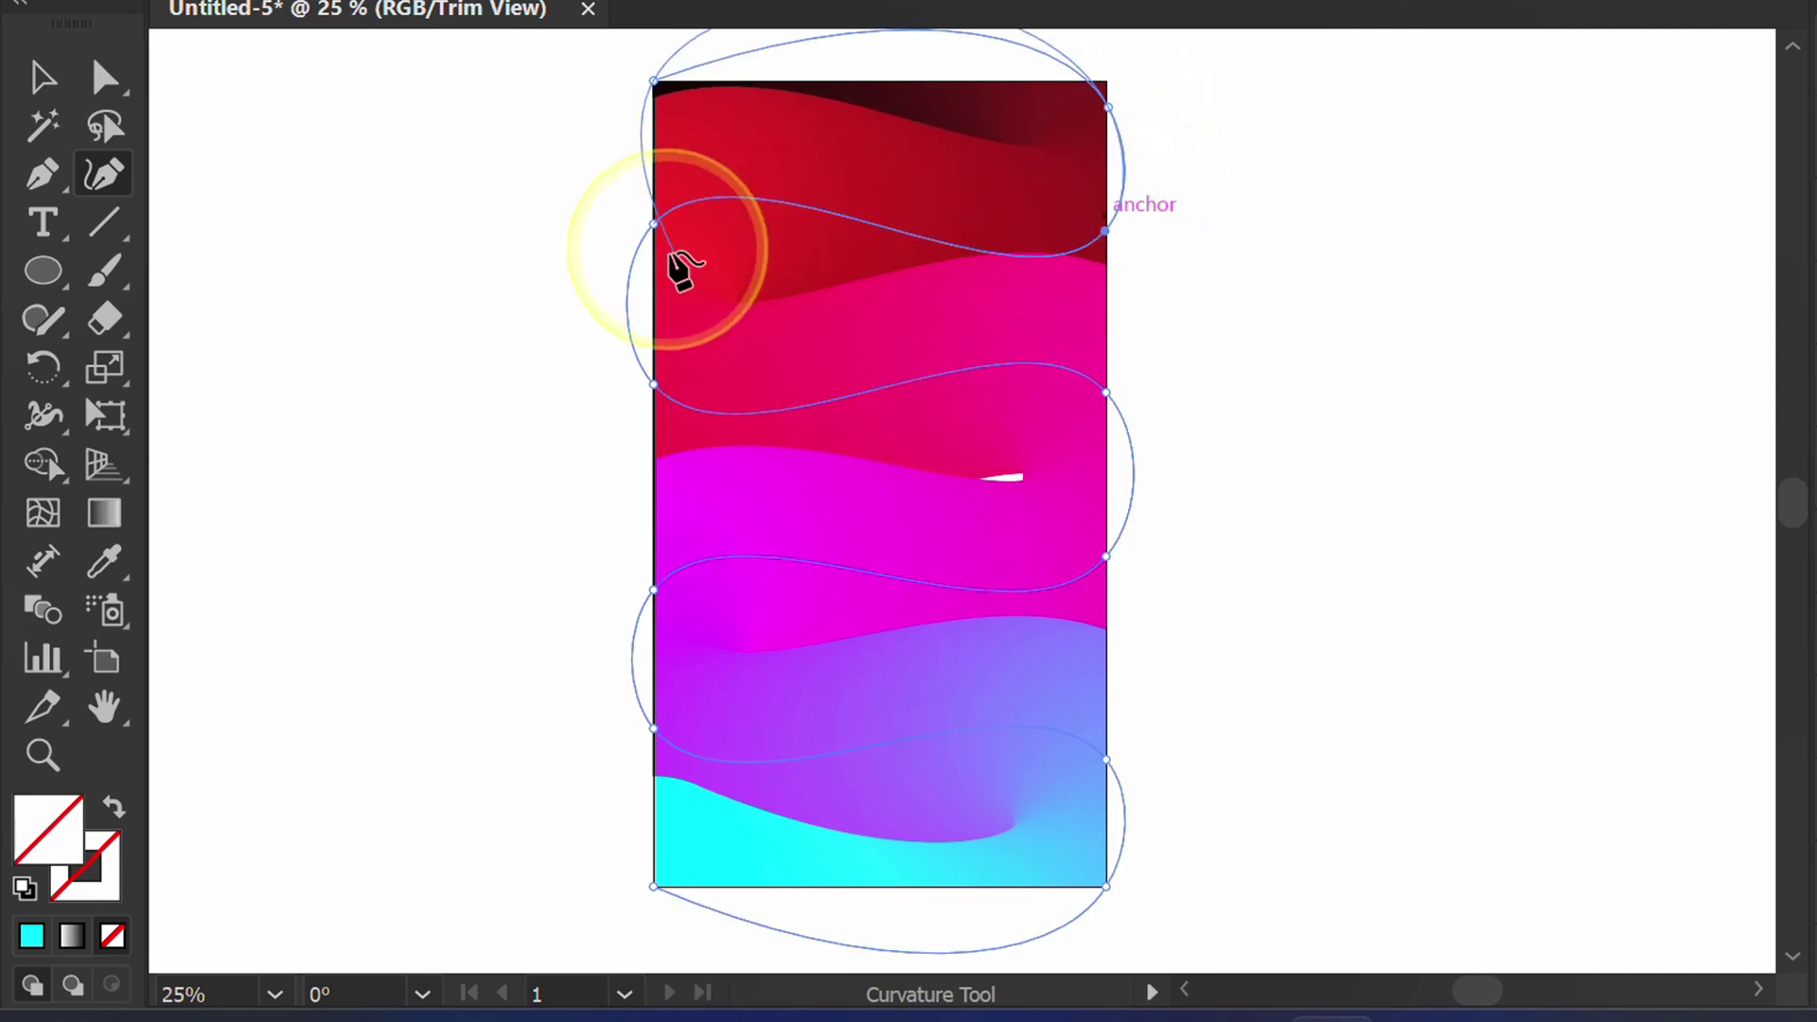
left_click_drag(657, 262, 651, 264)
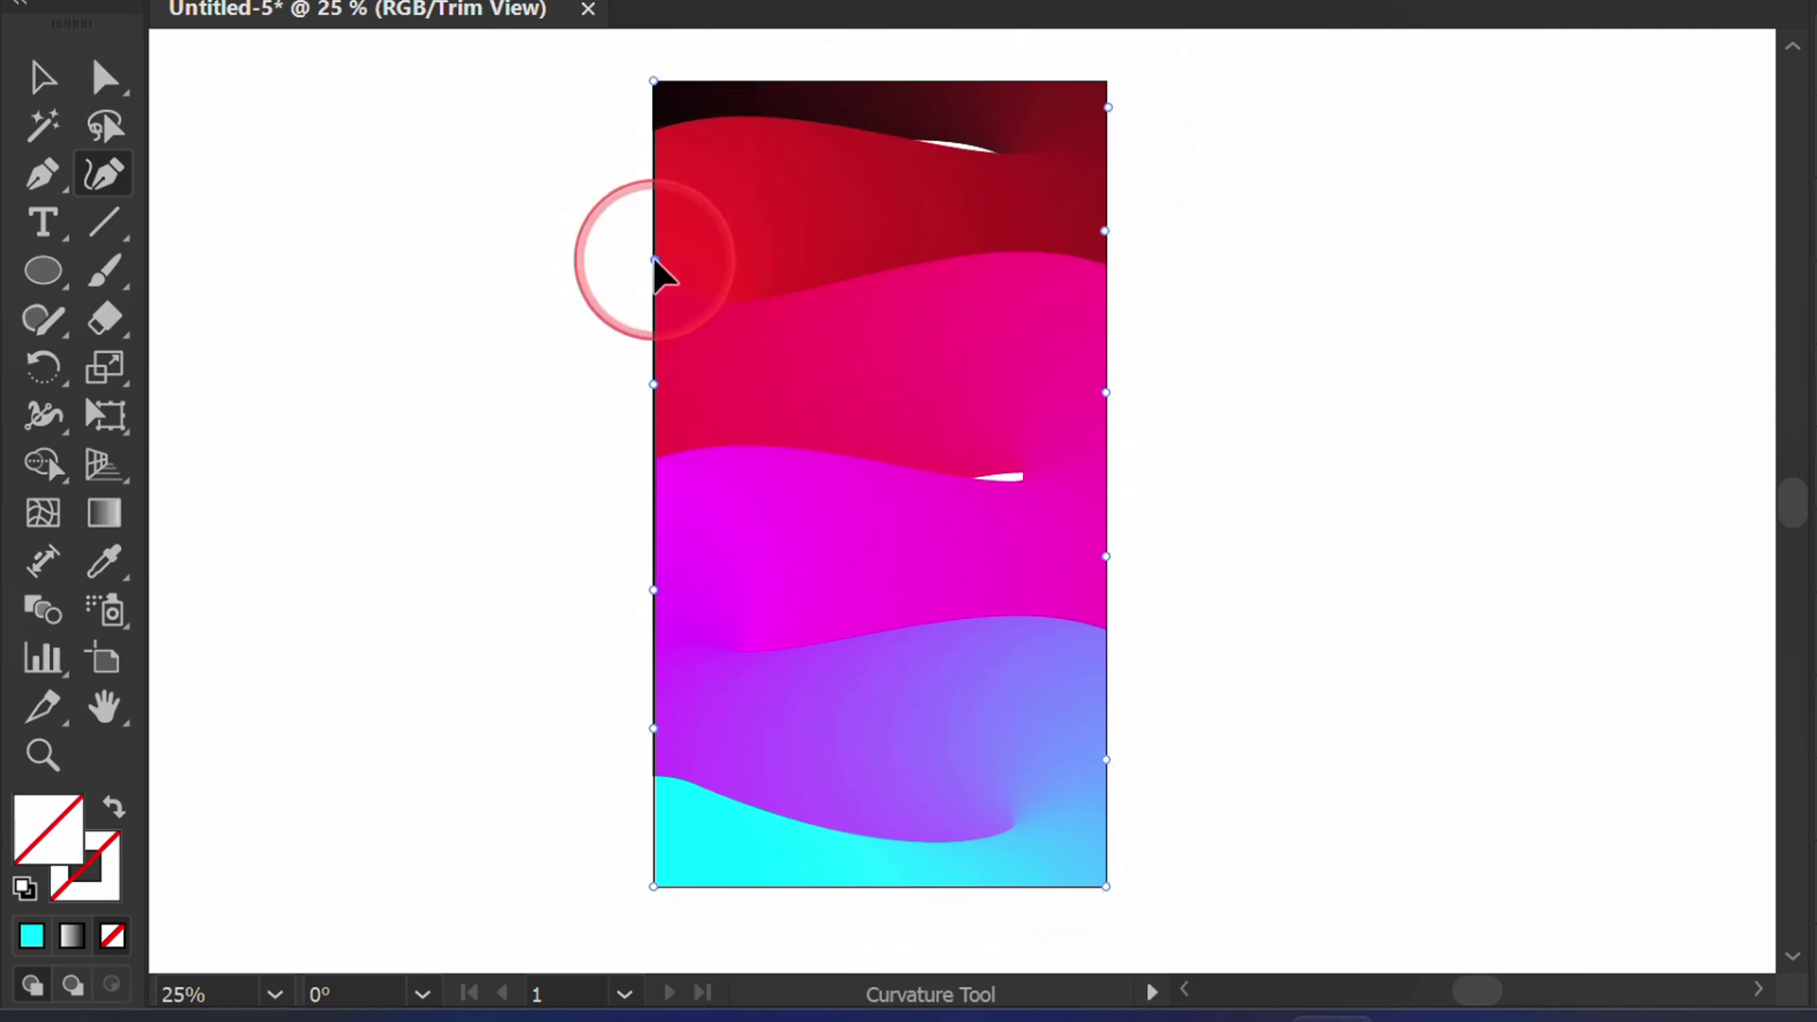
left_click_drag(653, 383, 660, 402)
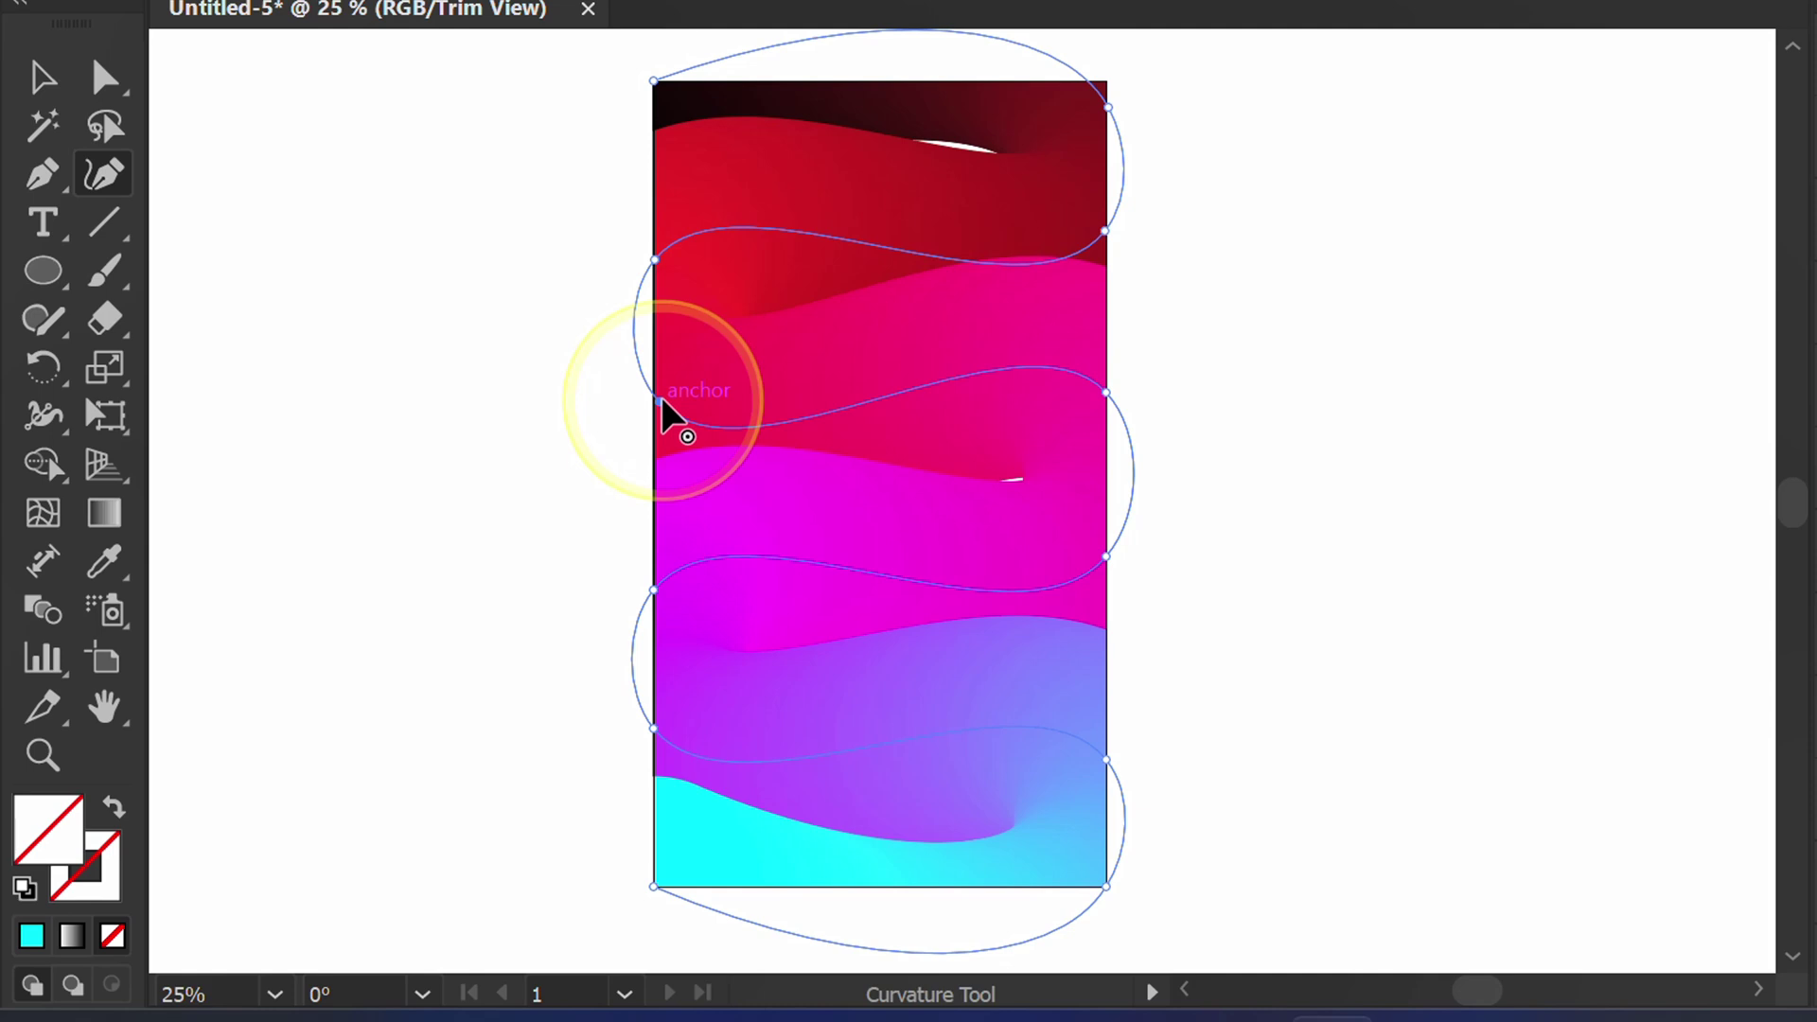
Adjust the middle and lower spine anchors to smooth the magenta and cyan bands.
left_click_drag(1105, 558, 1104, 537)
left_click(1107, 392)
left_click_drag(1107, 392, 1103, 382)
left_click_drag(1106, 110, 1107, 129)
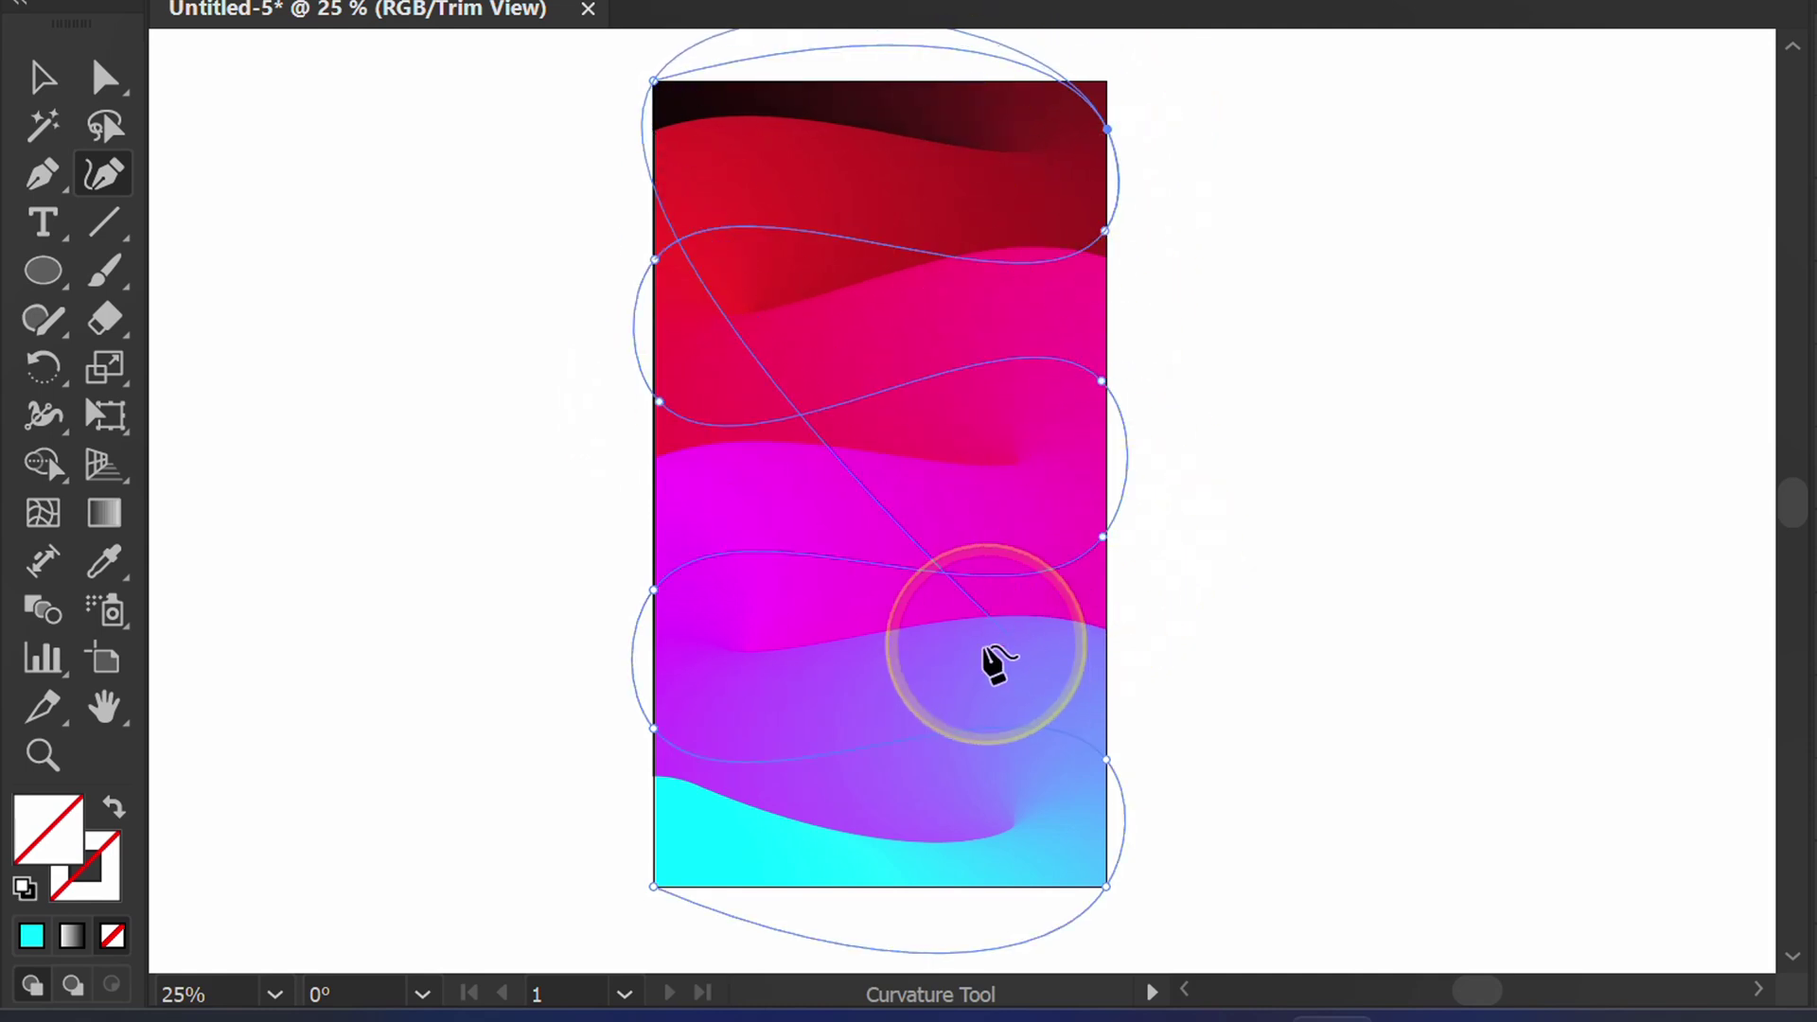
left_click(655, 590)
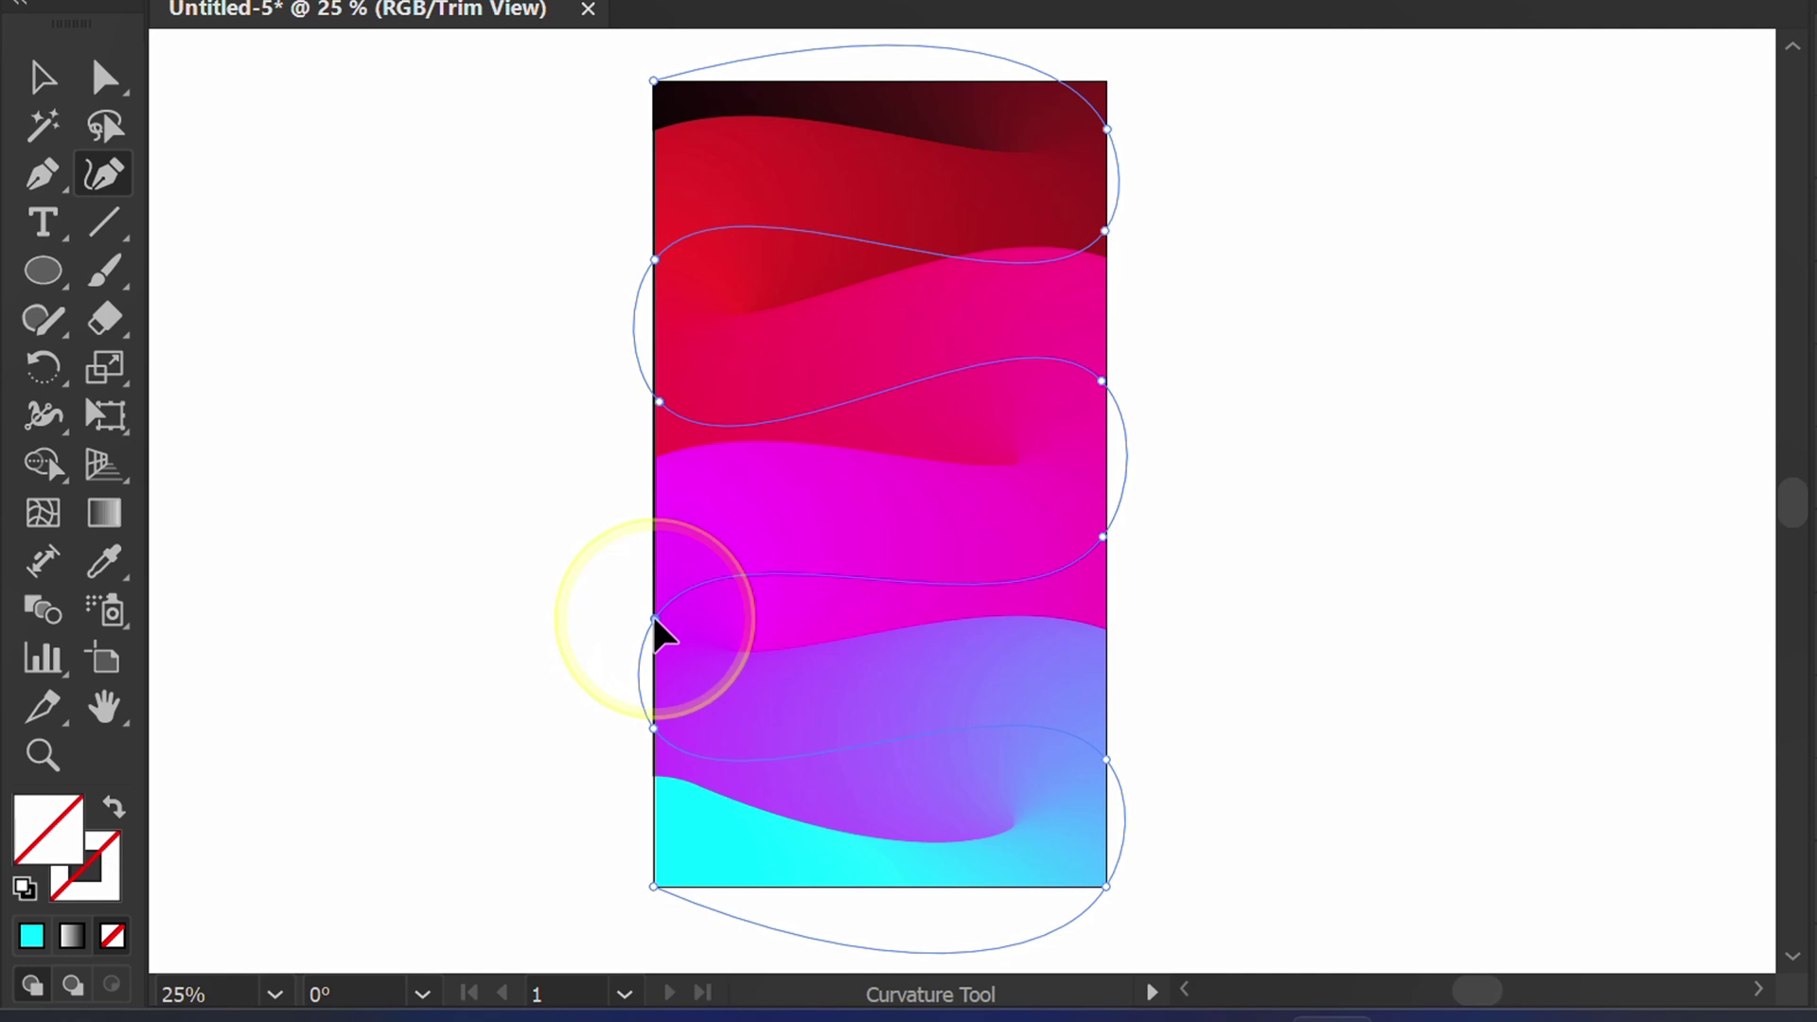
left_click_drag(1106, 762, 1109, 787)
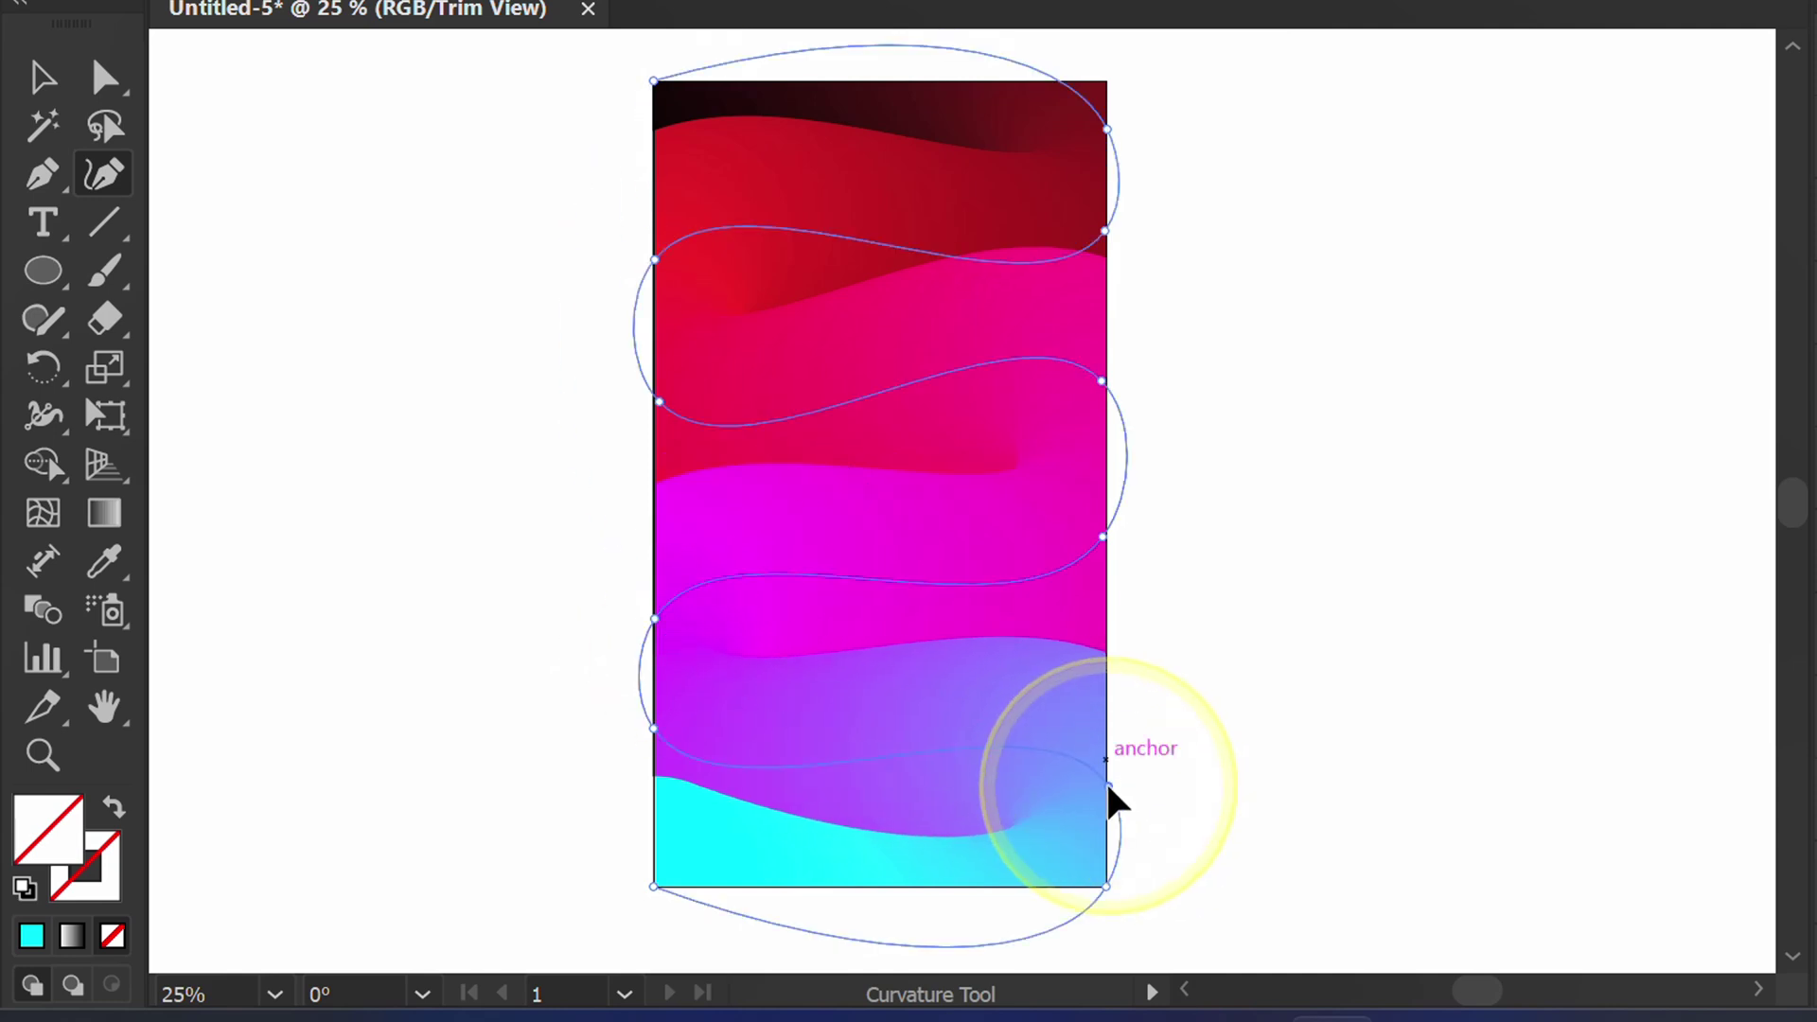
key("Escape")
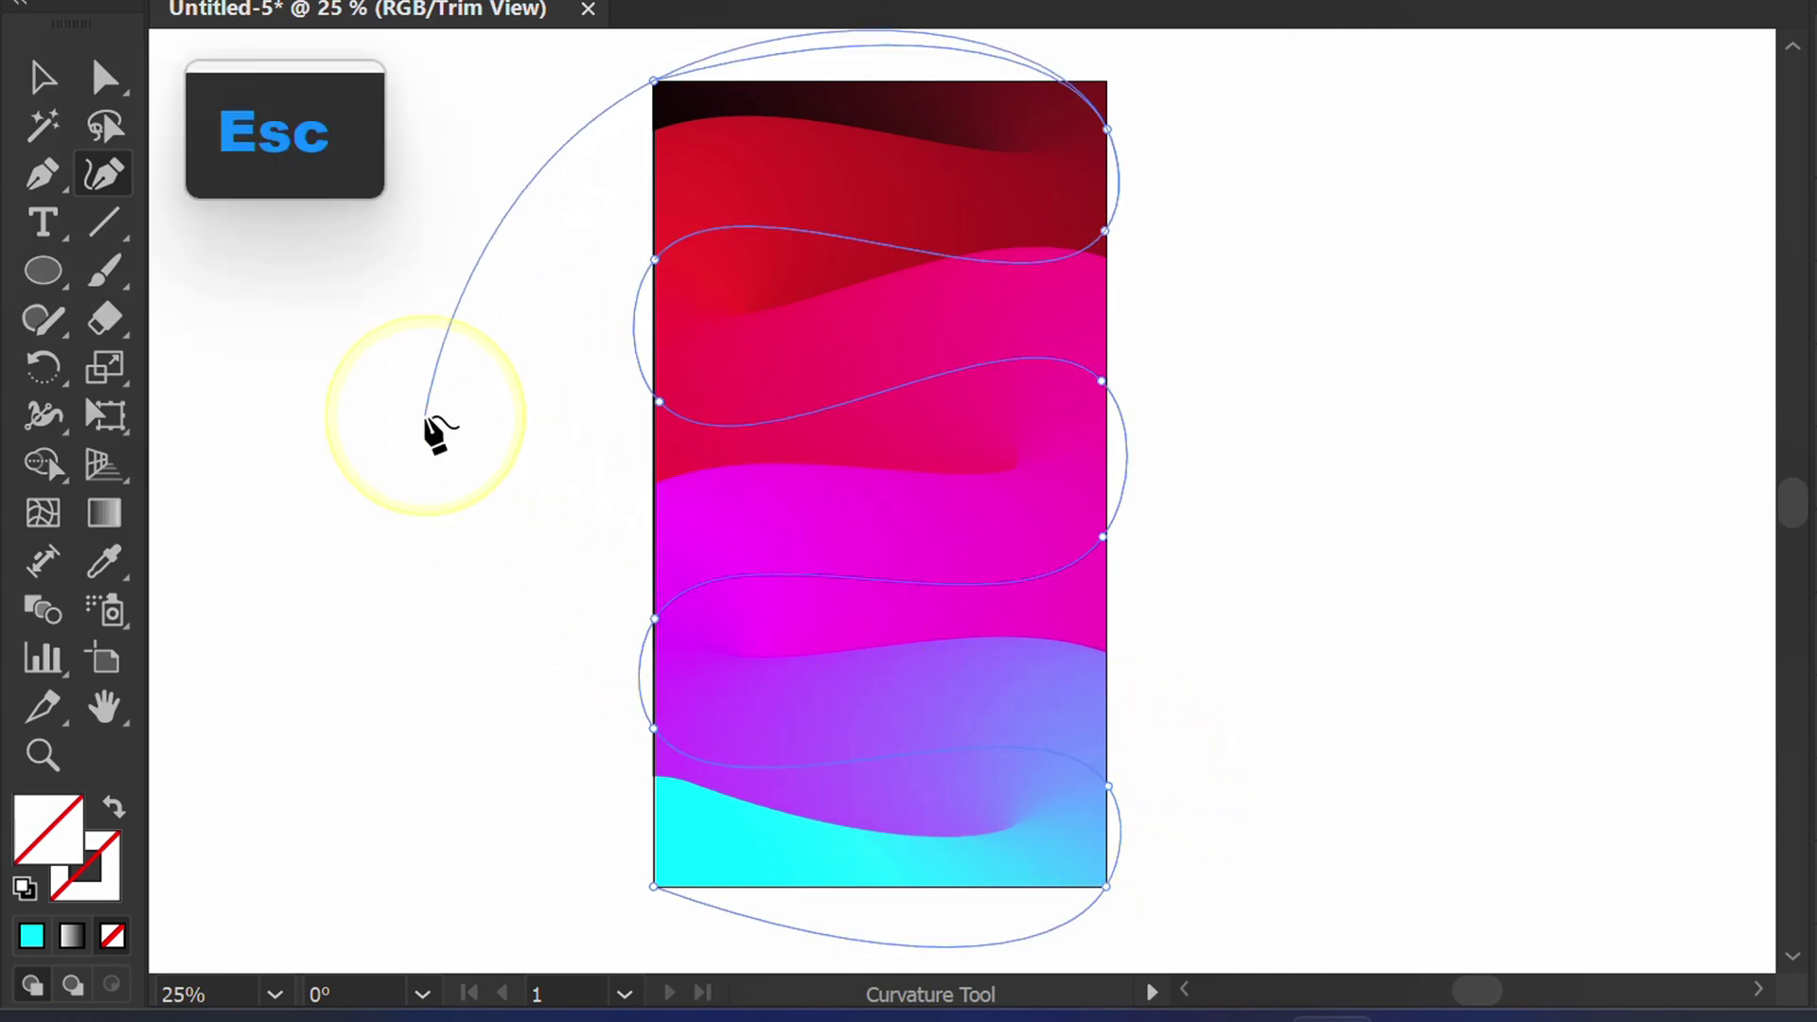
Reselect the whole blend with the Selection Tool.
left_click(43, 78)
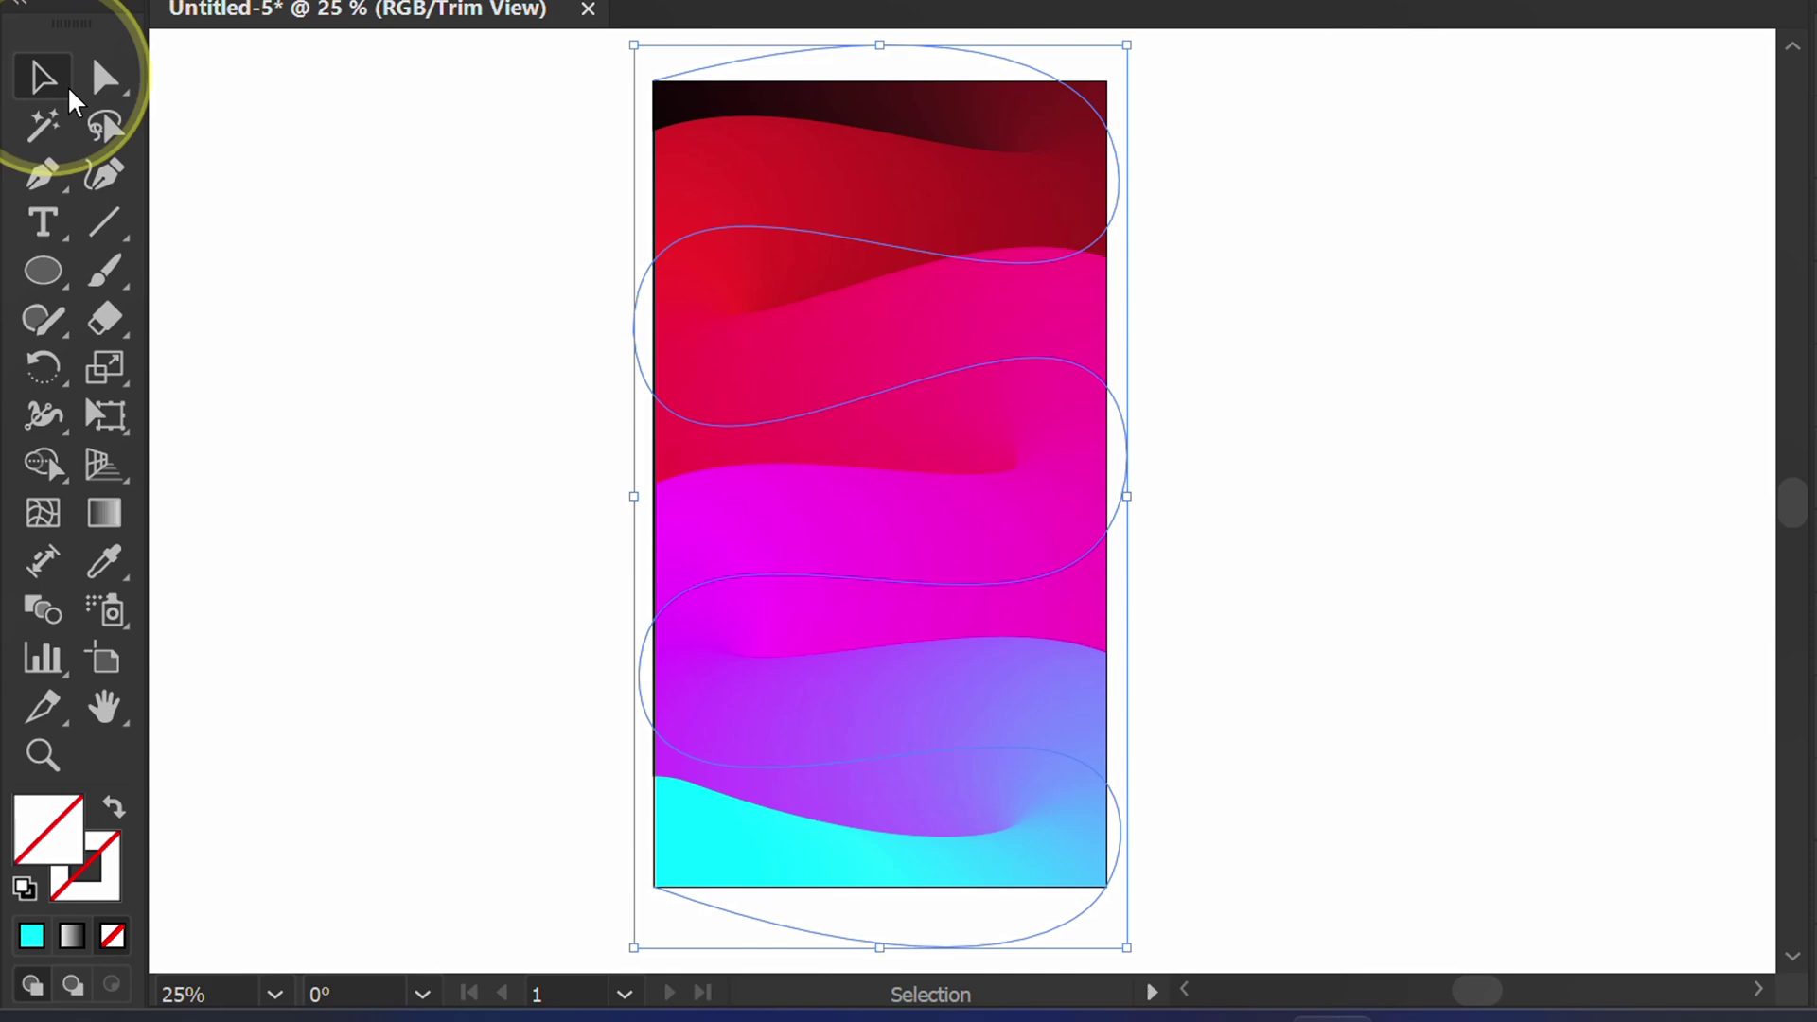
left_click(331, 333)
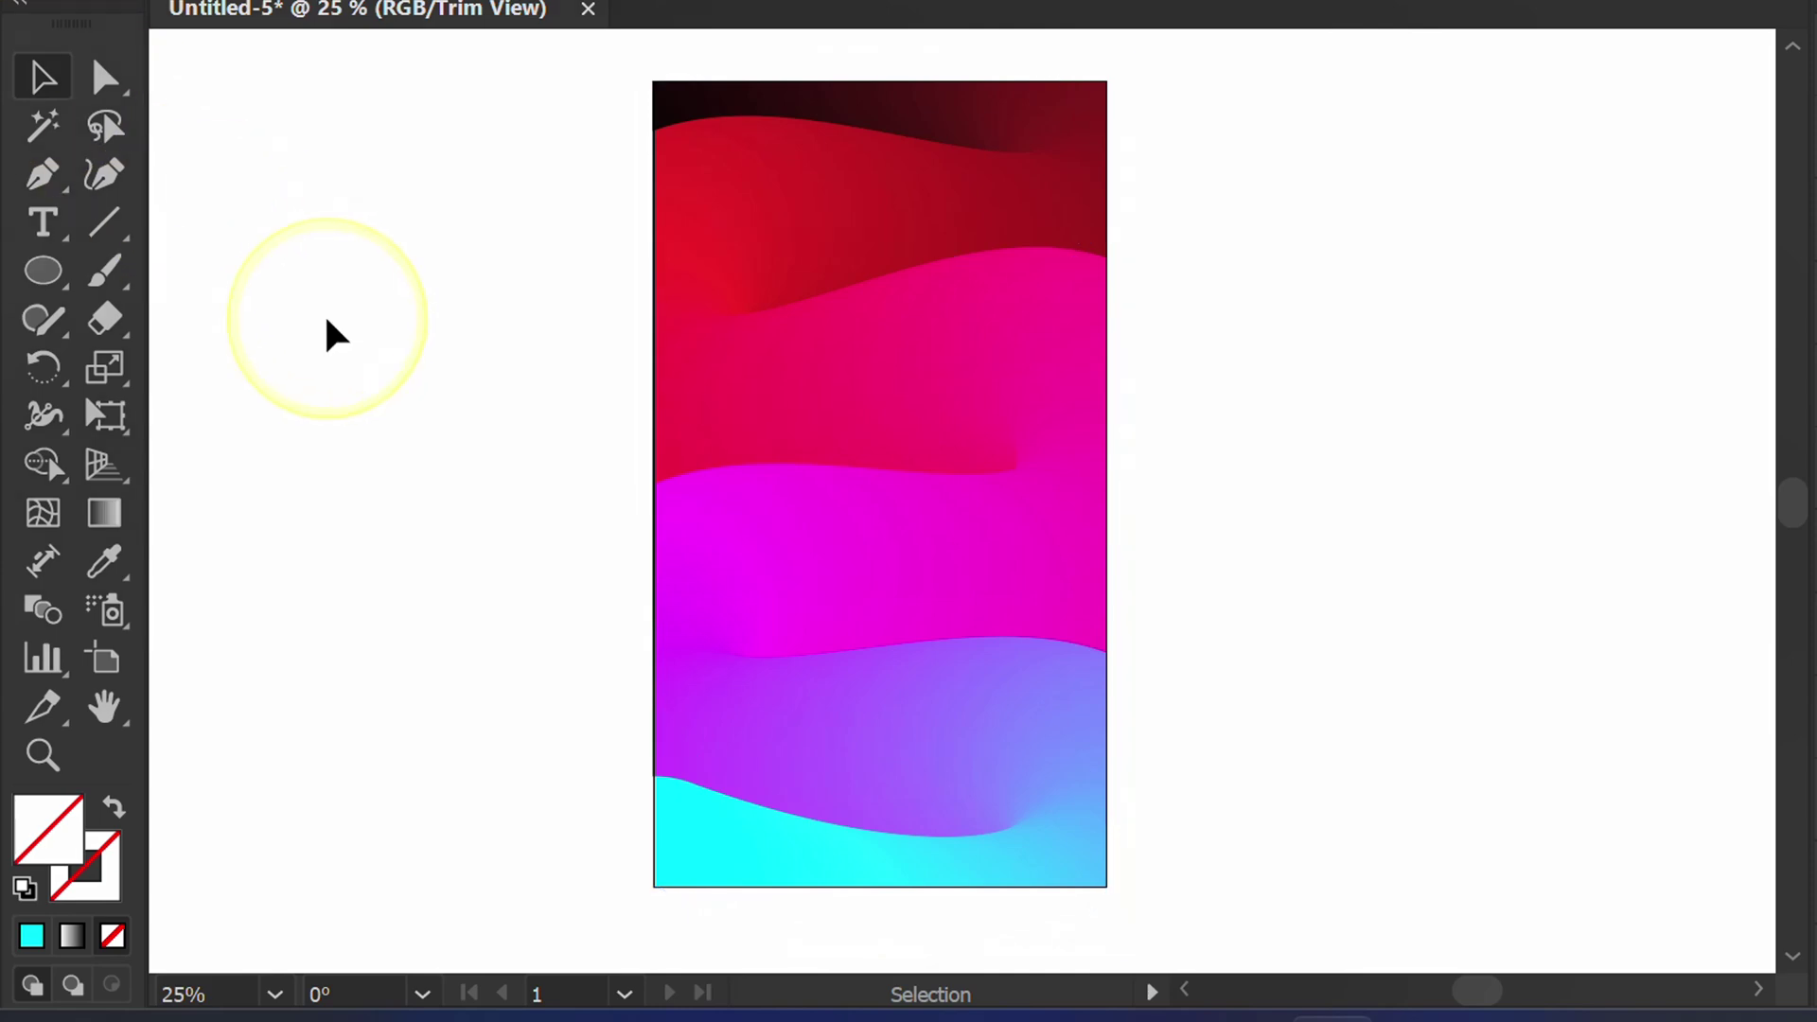
left_click_drag(1316, 201, 1058, 497)
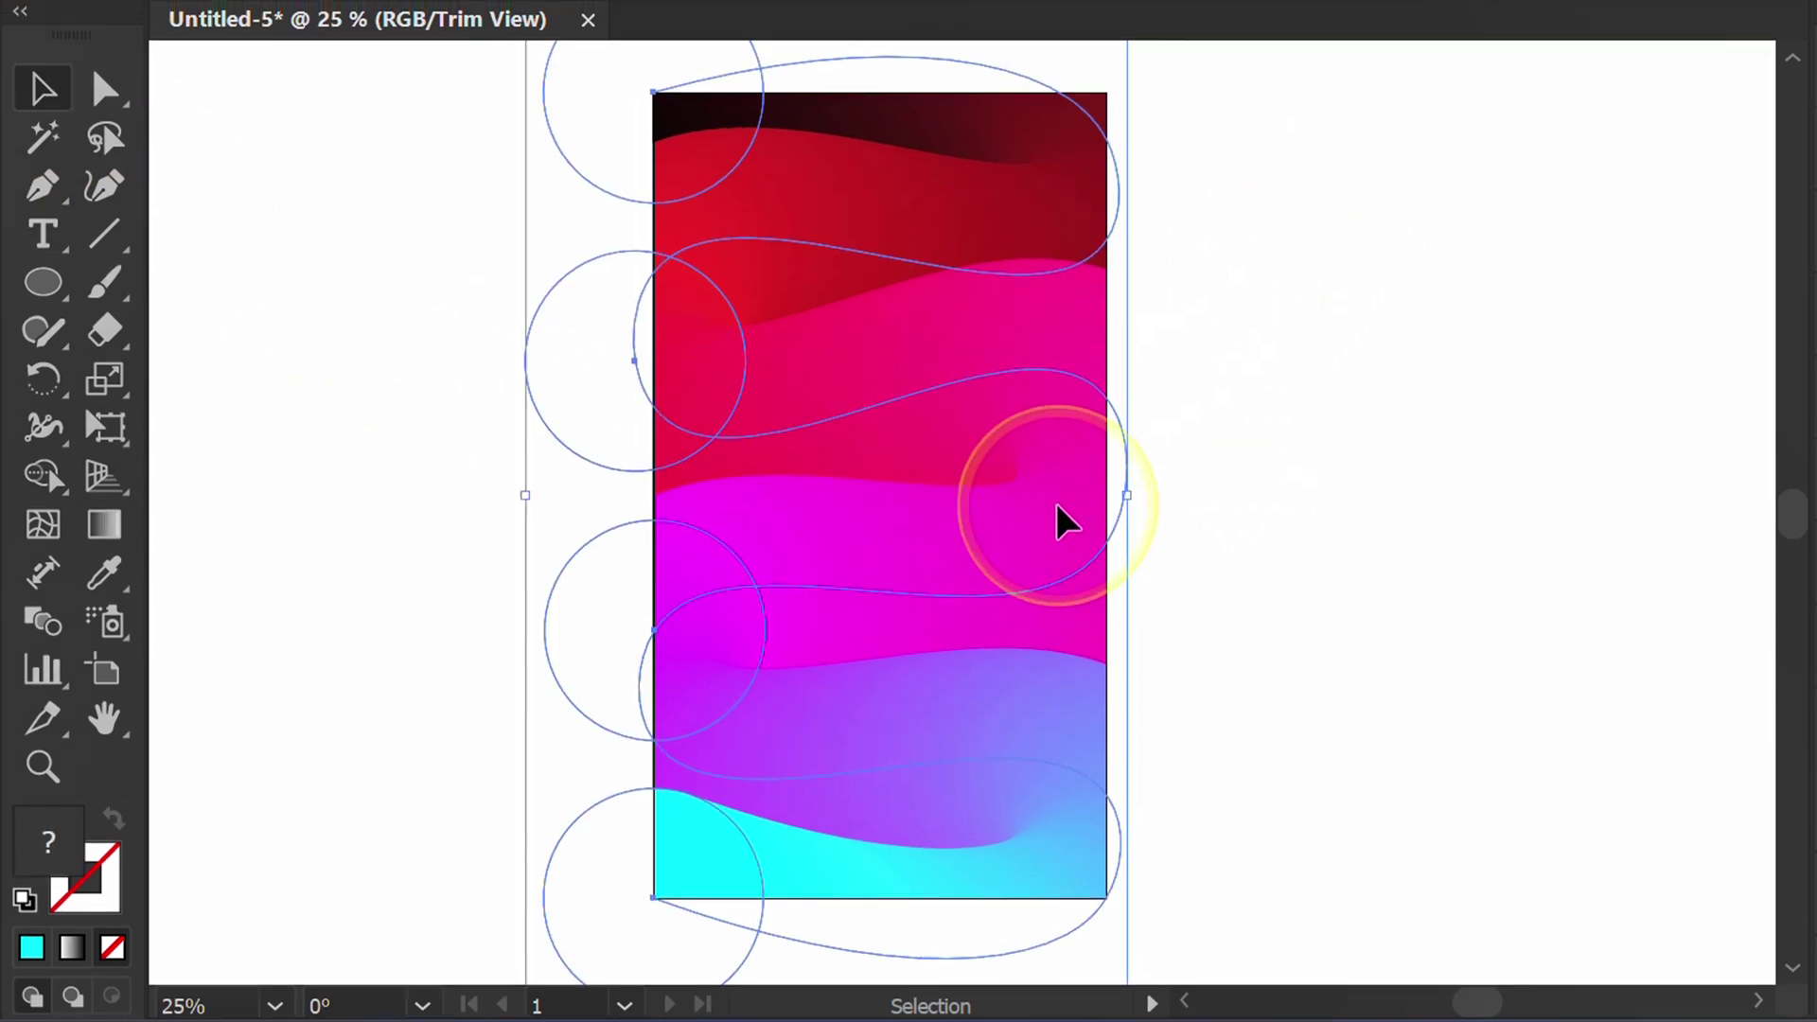
left_click(360, 34)
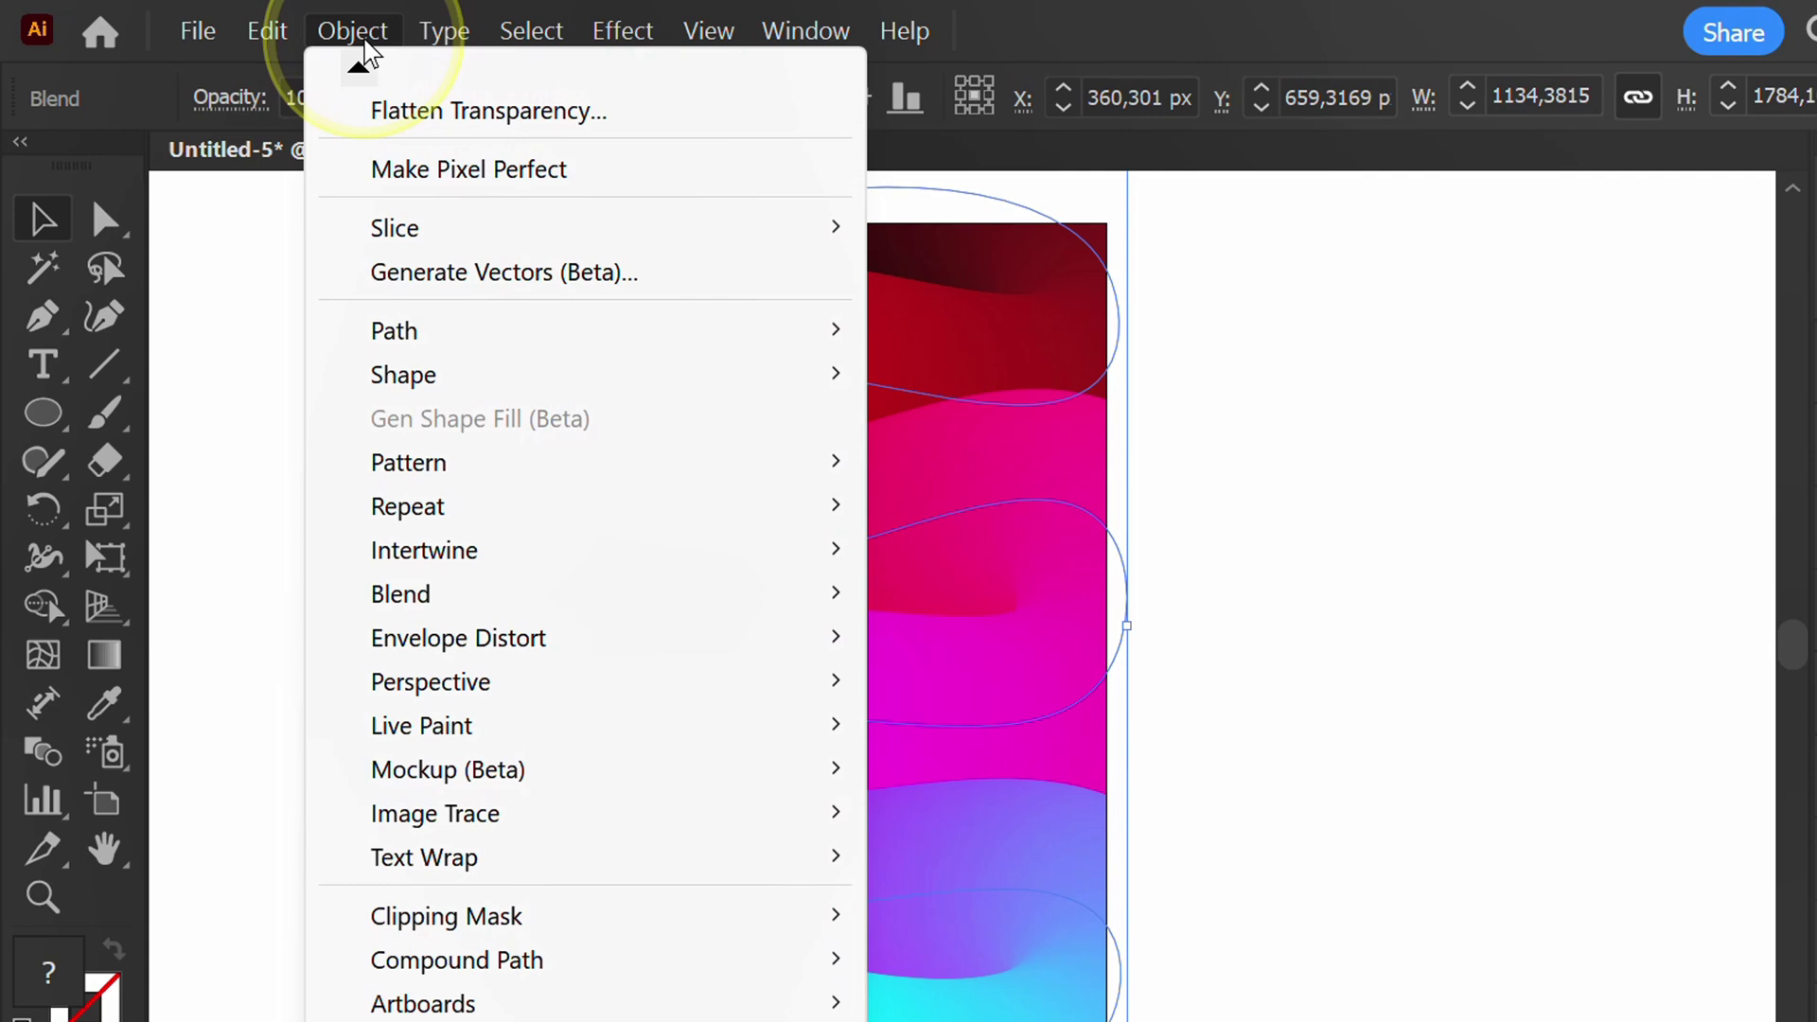
mouse_move(690, 613)
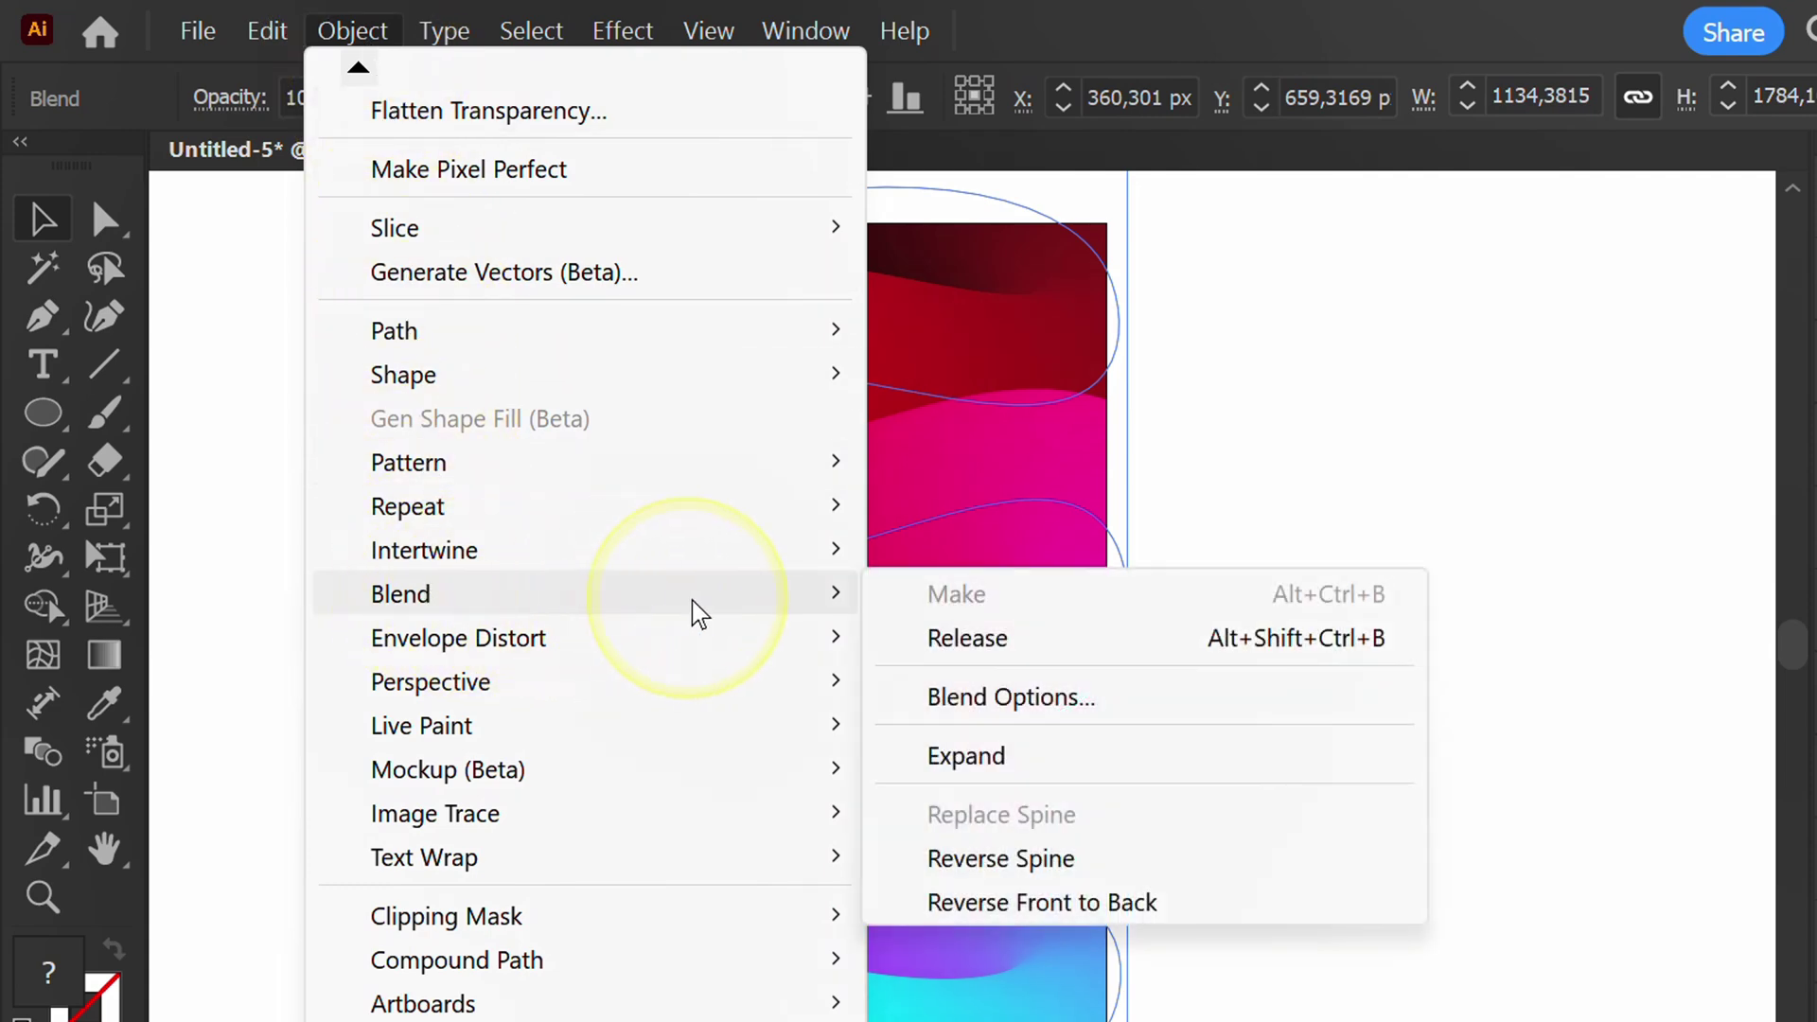
left_click(1021, 861)
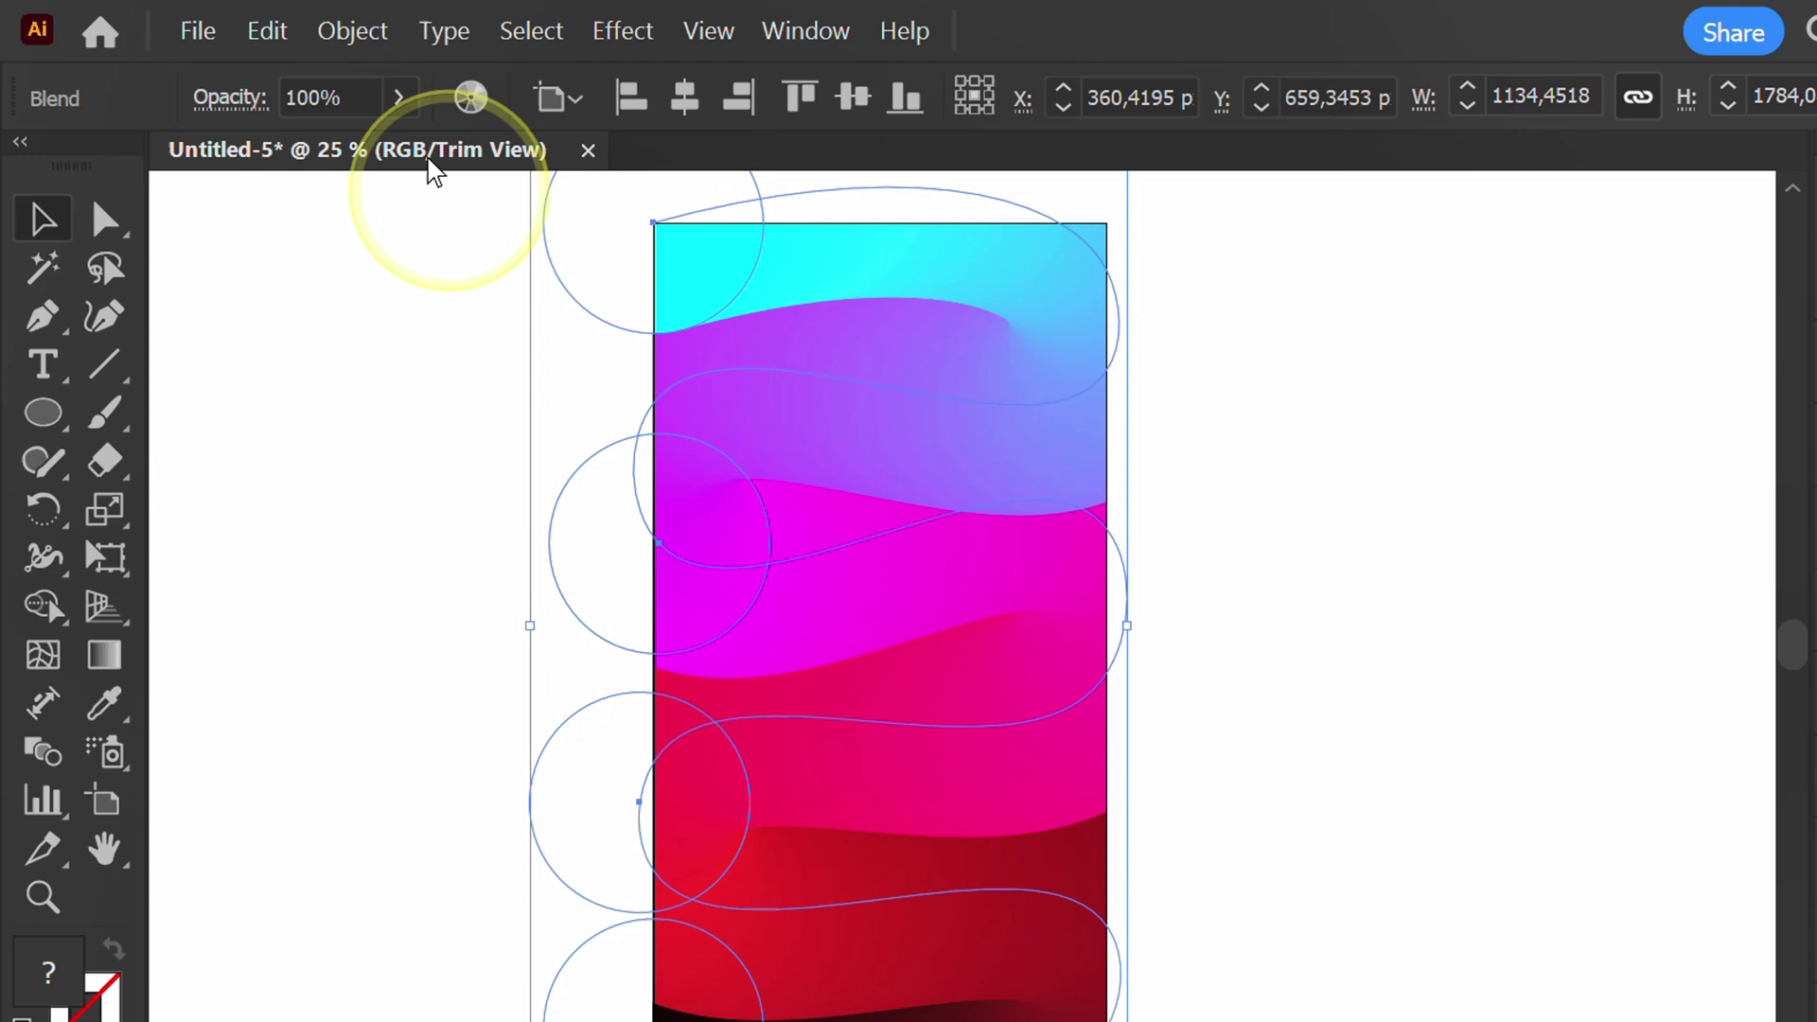
left_click(353, 31)
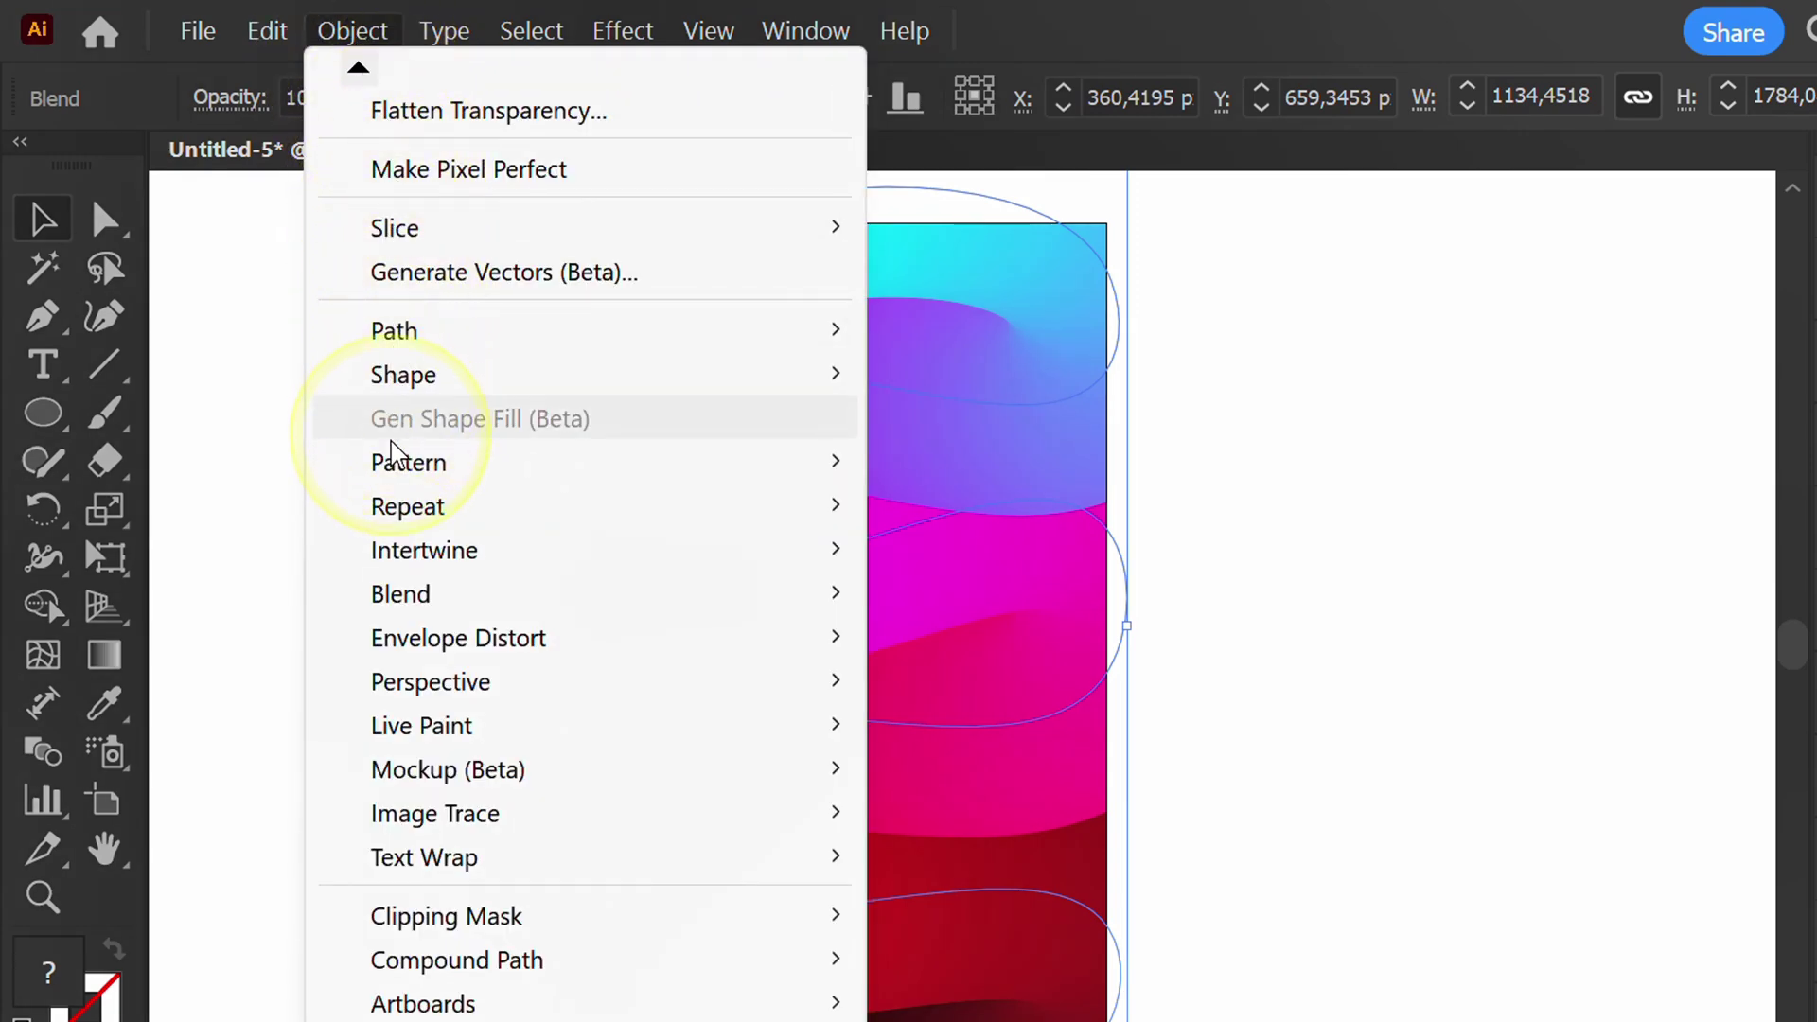
mouse_move(497, 606)
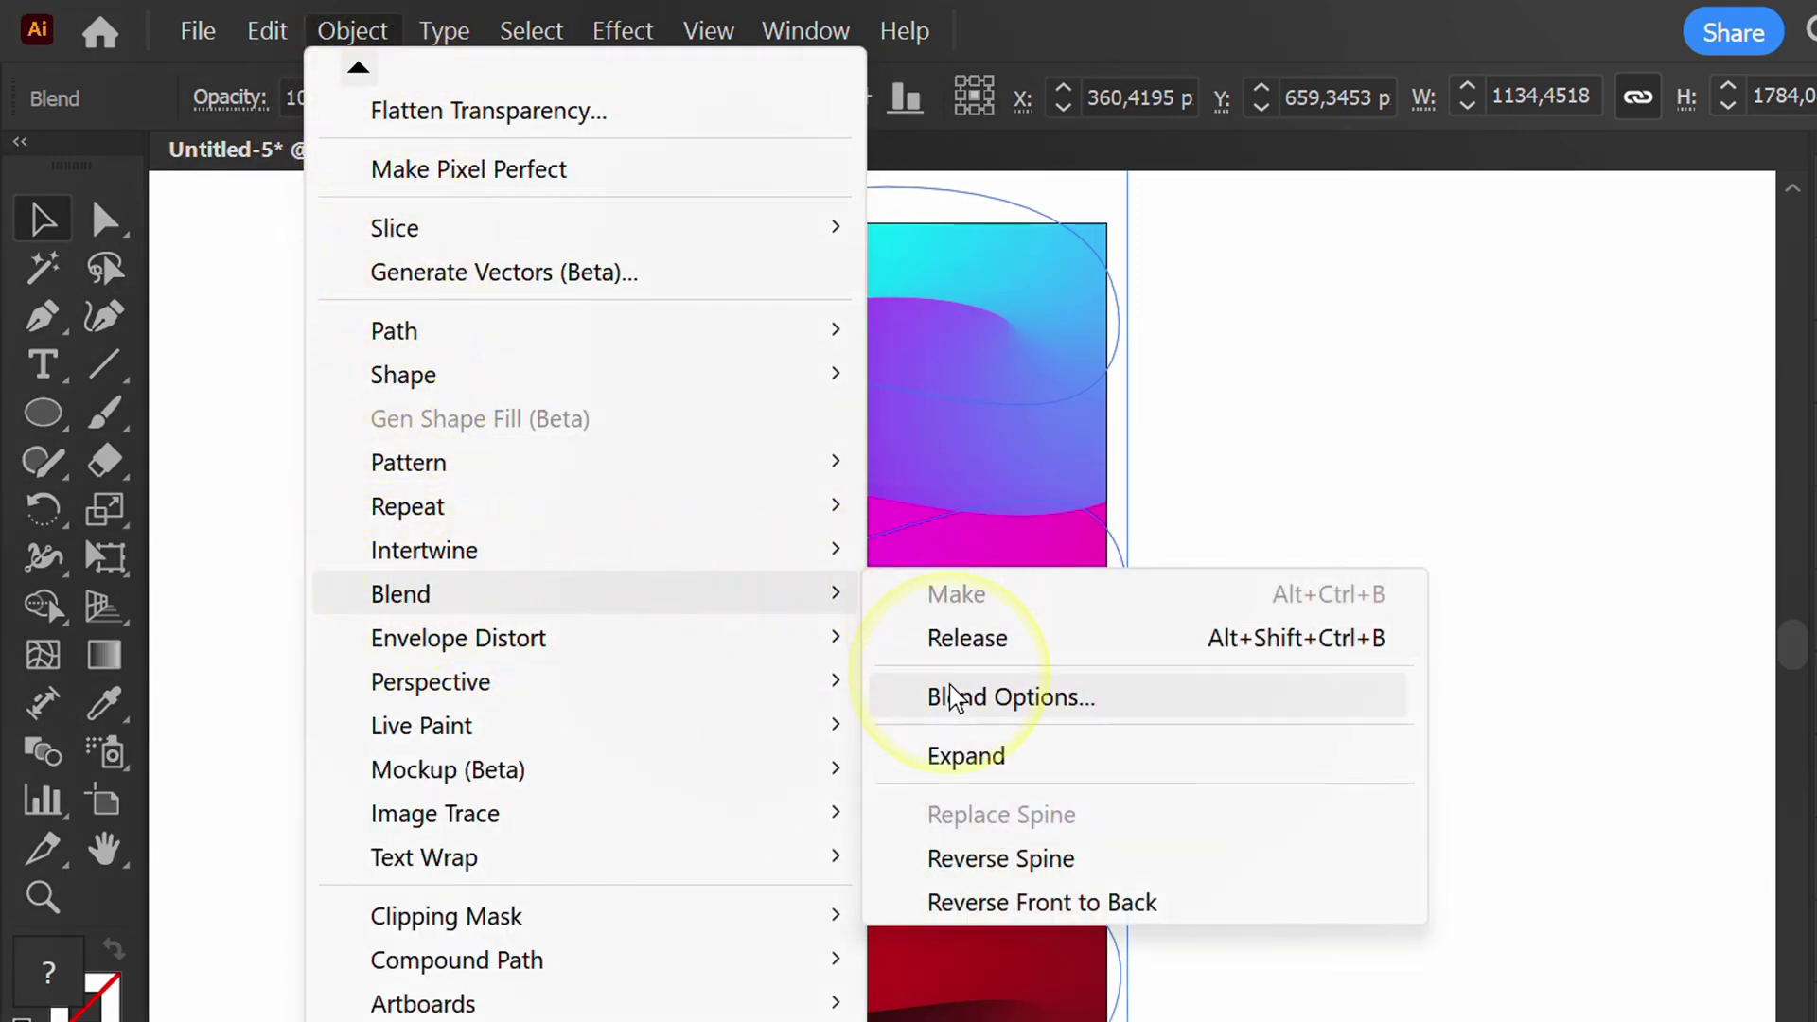
left_click(1107, 903)
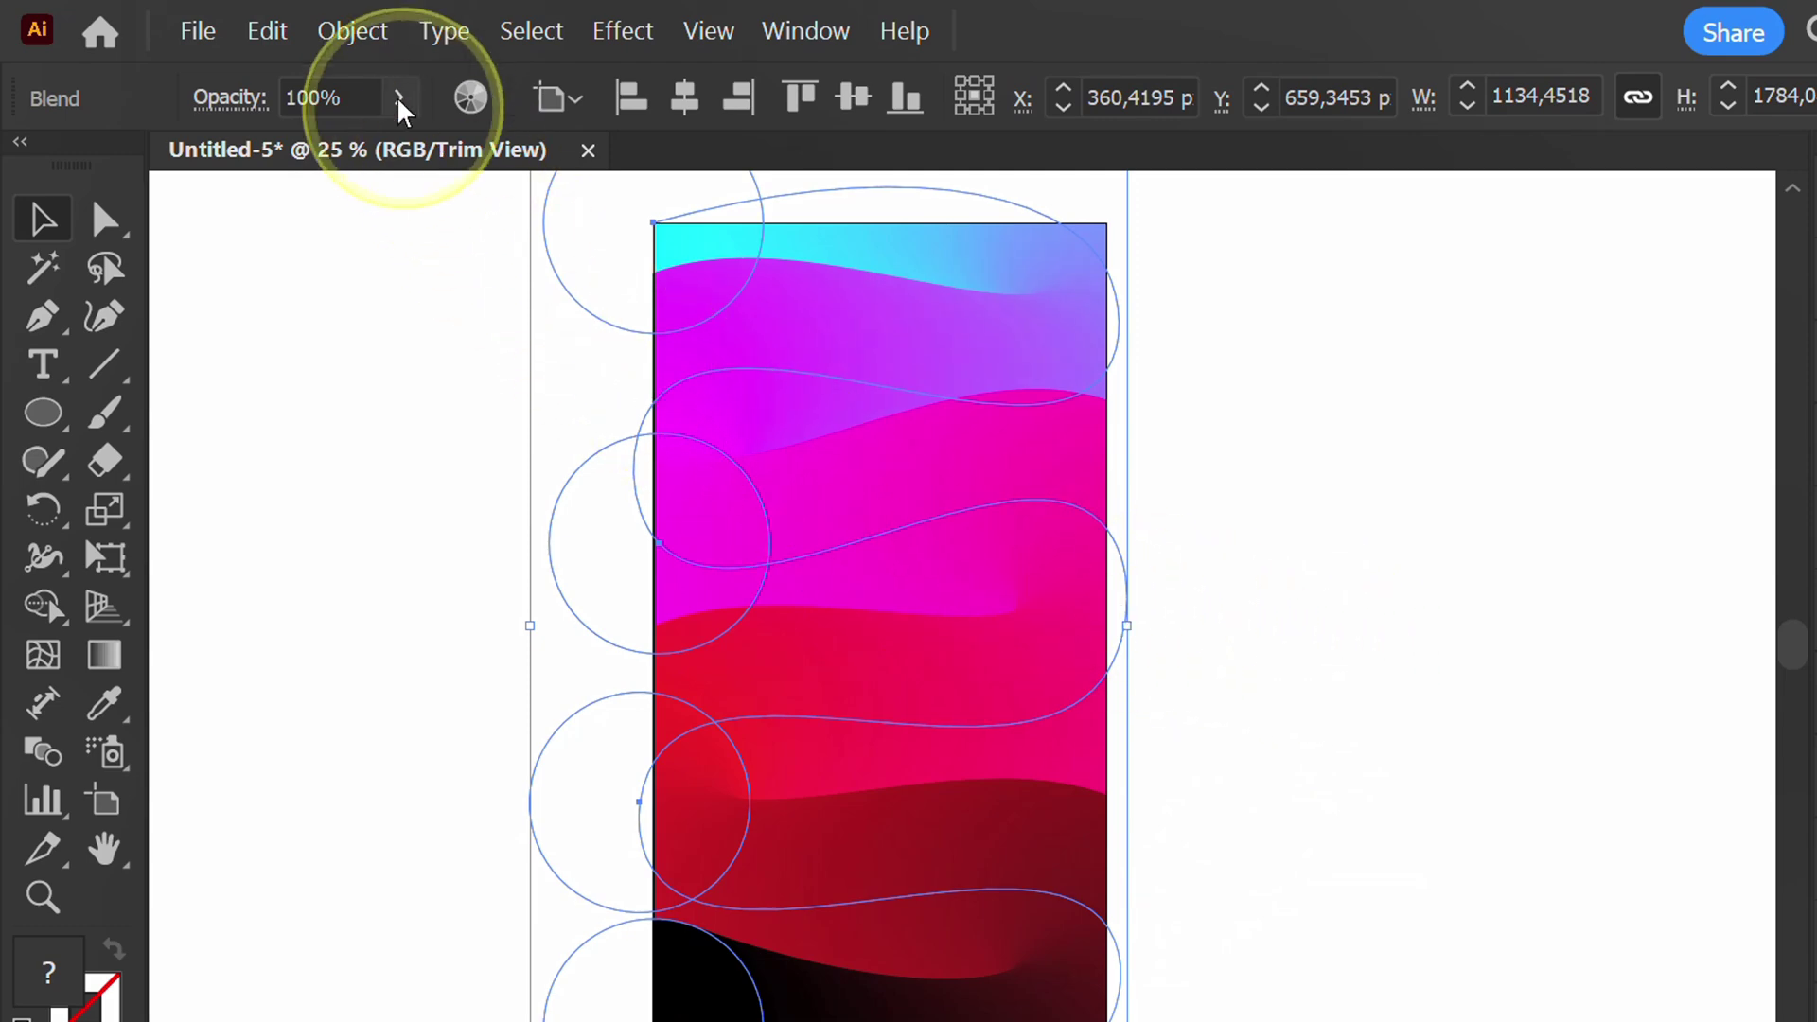
left_click(353, 31)
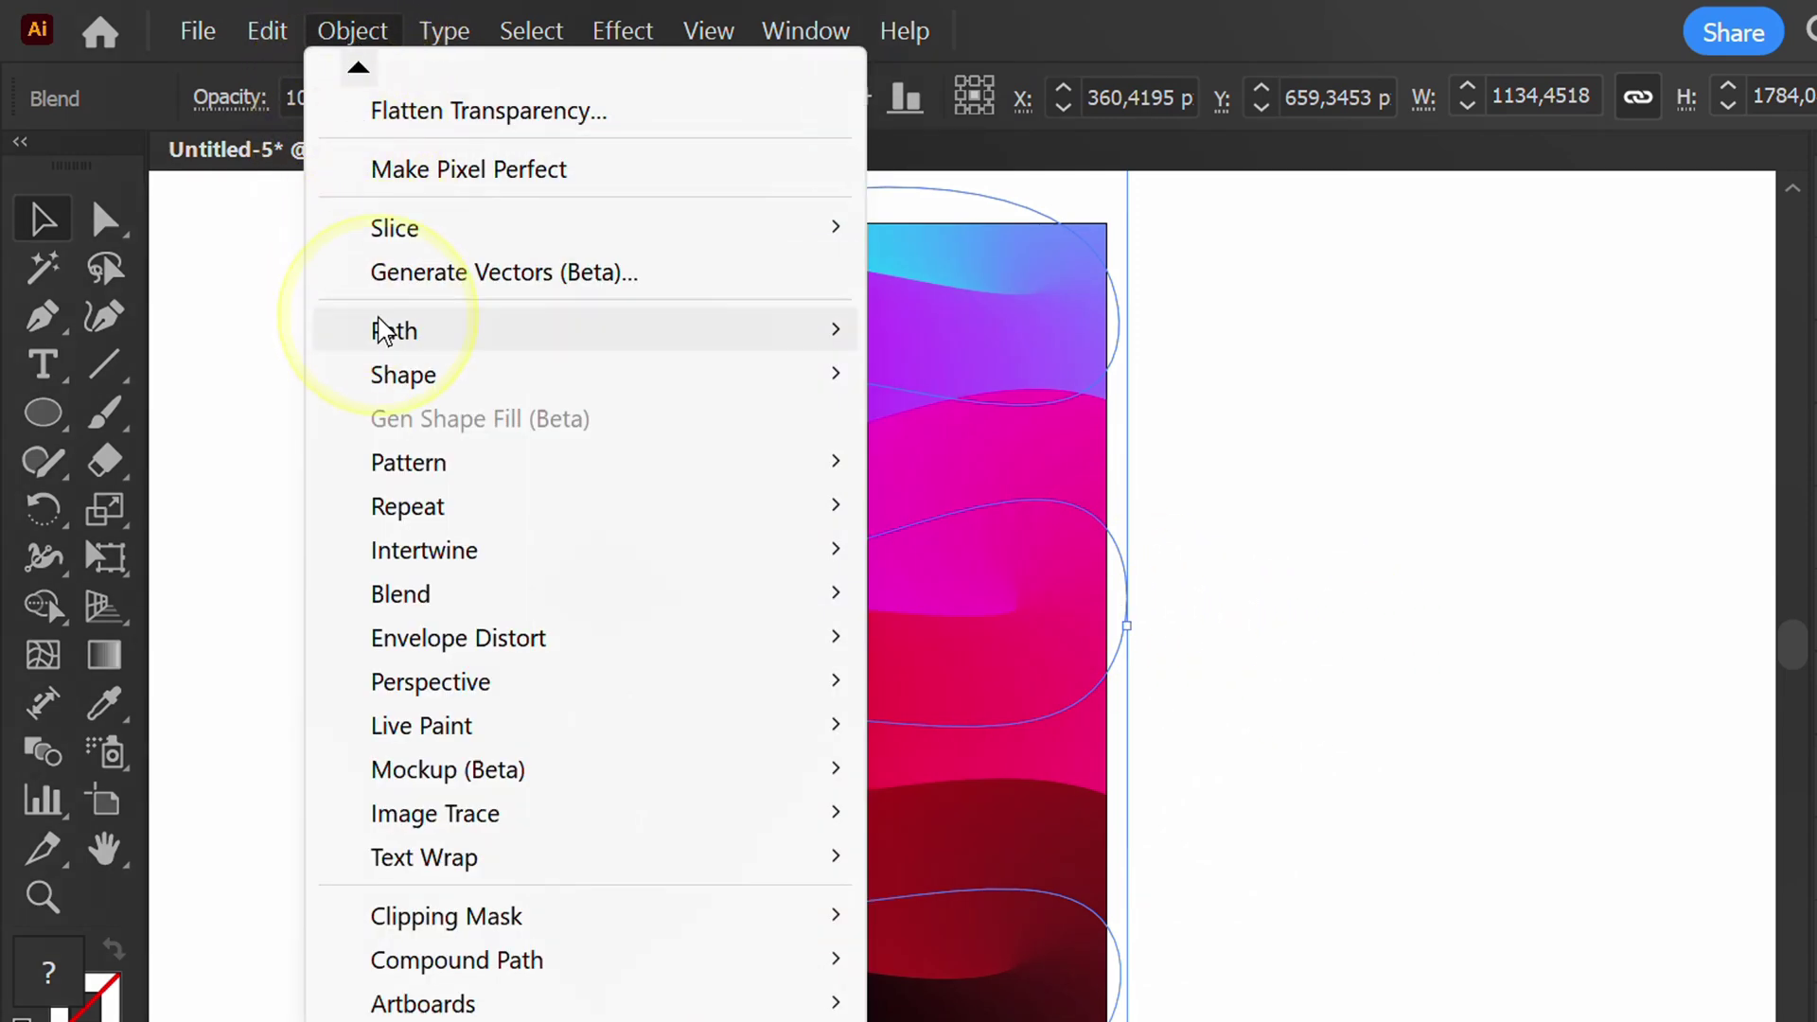
mouse_move(539, 605)
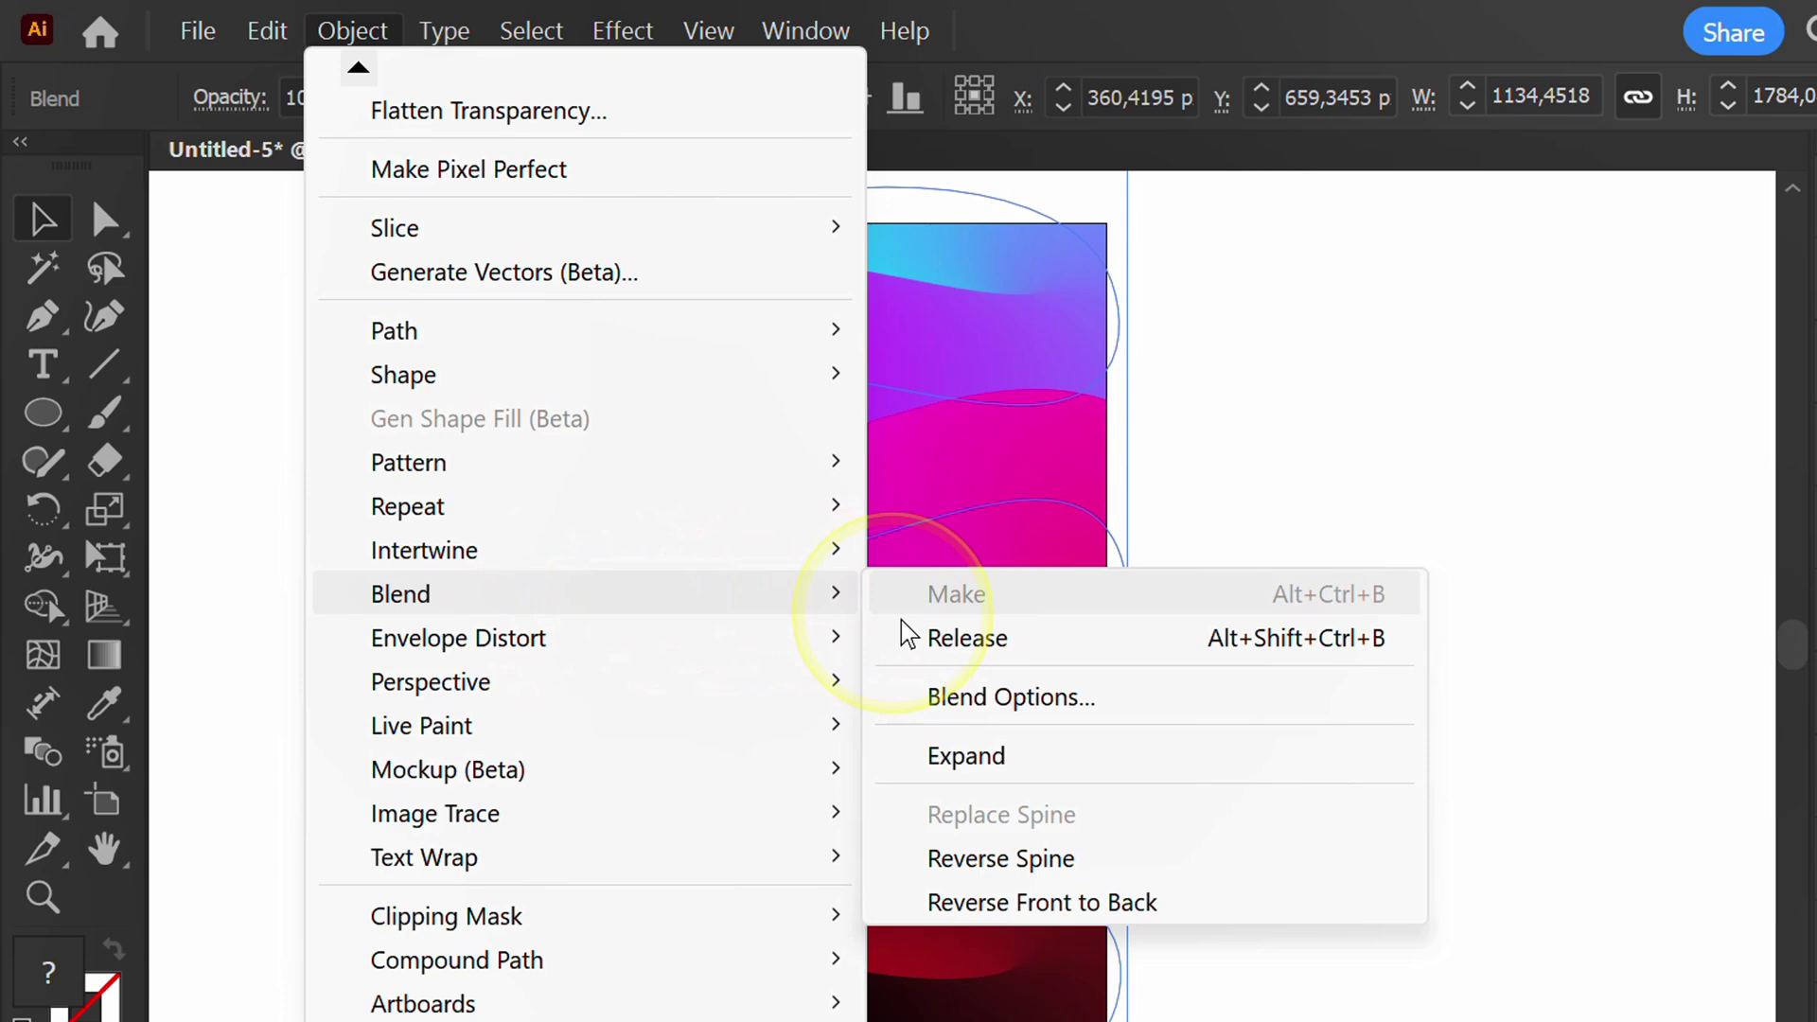
left_click(947, 859)
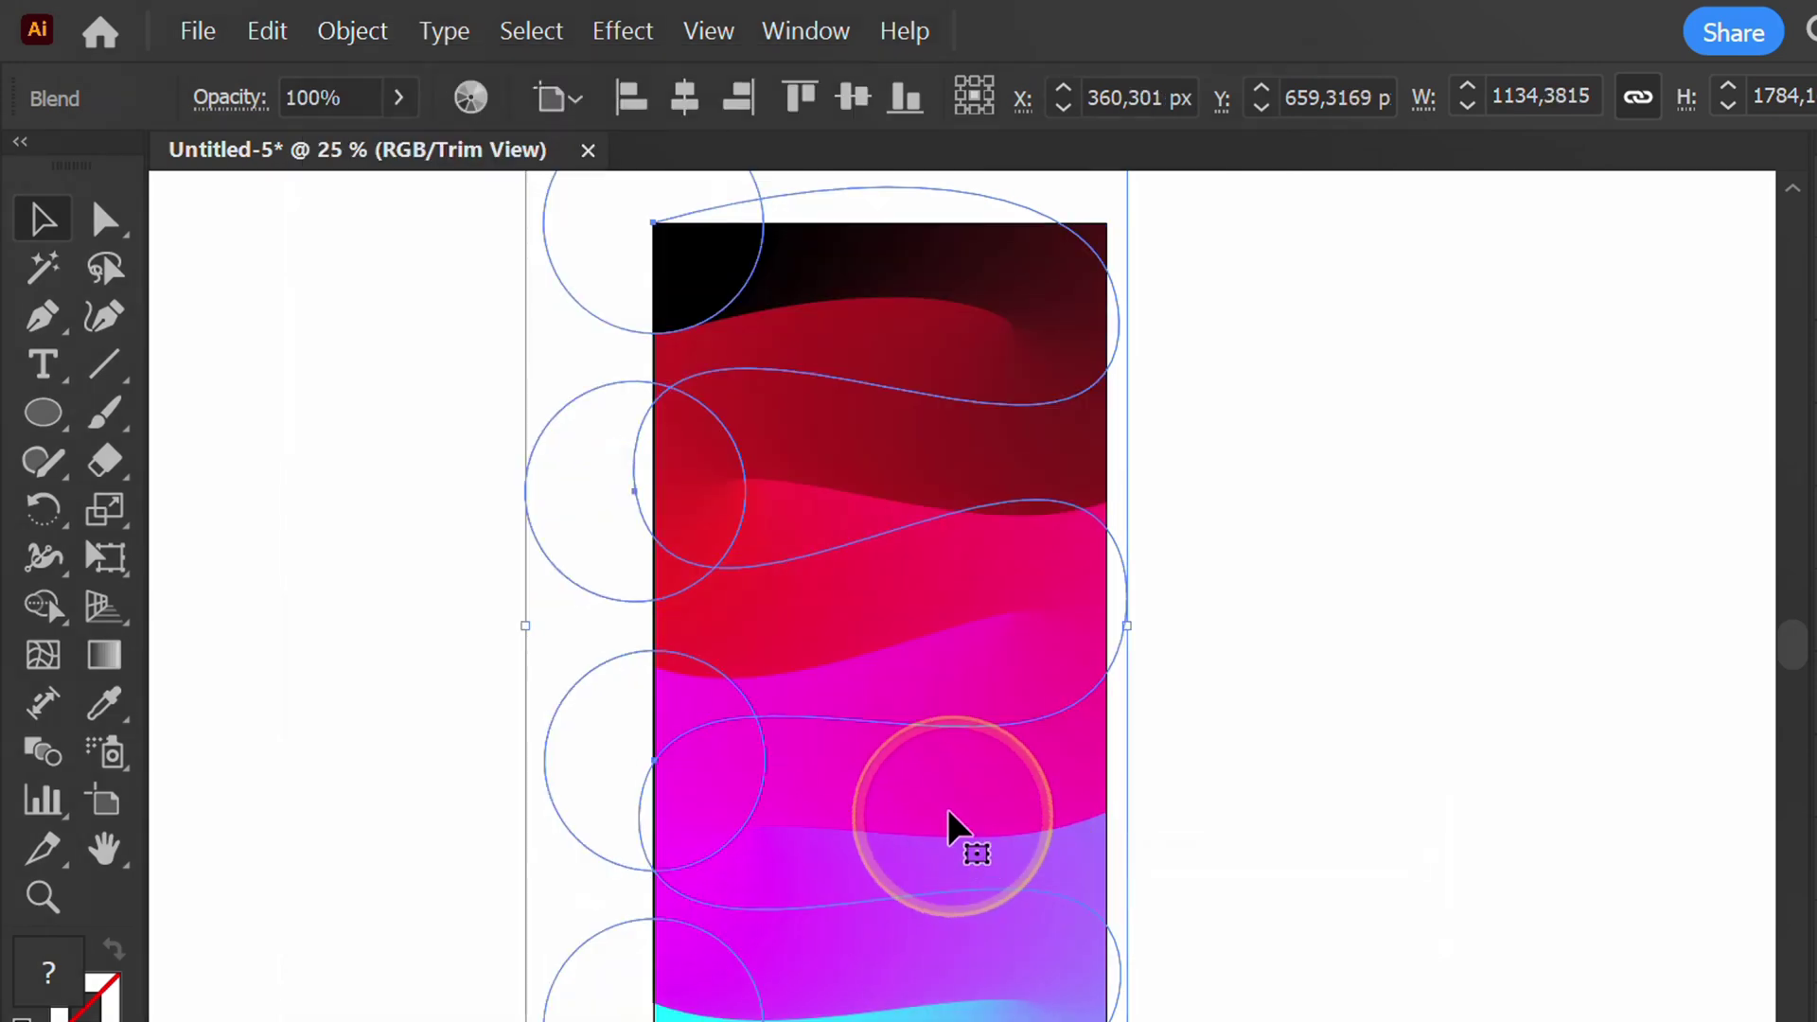
left_click(353, 31)
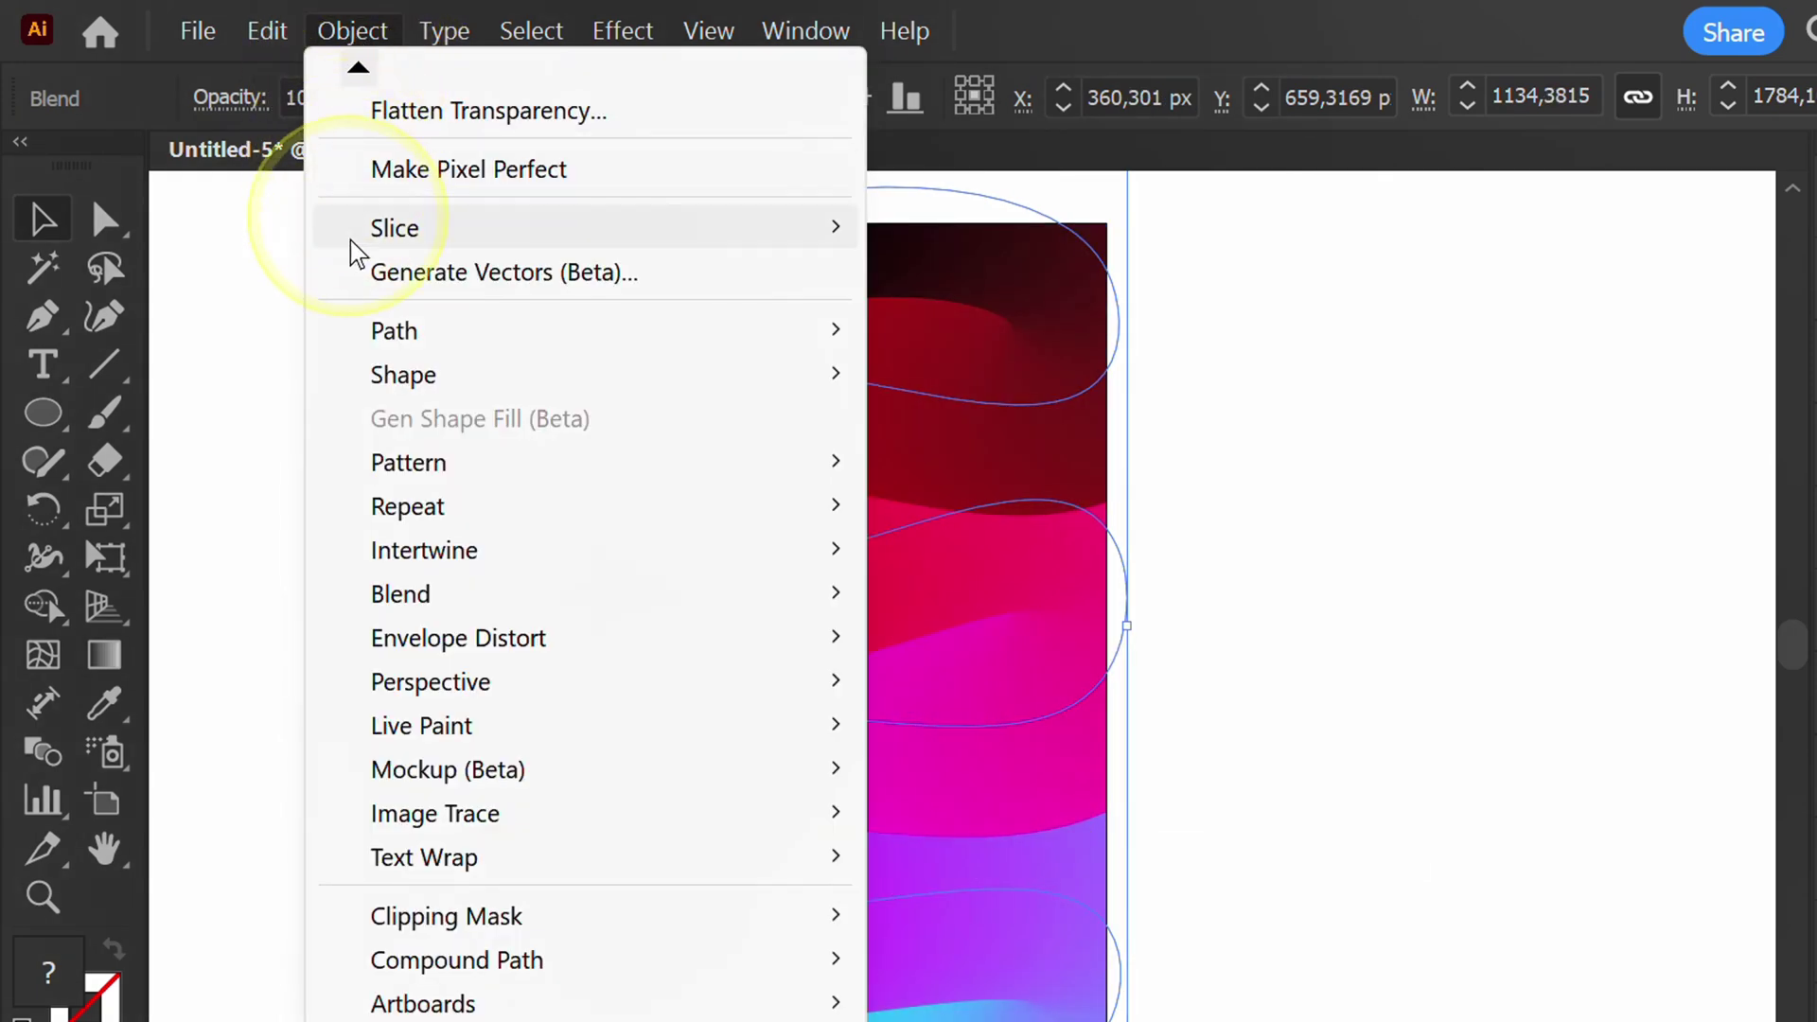
mouse_move(738, 620)
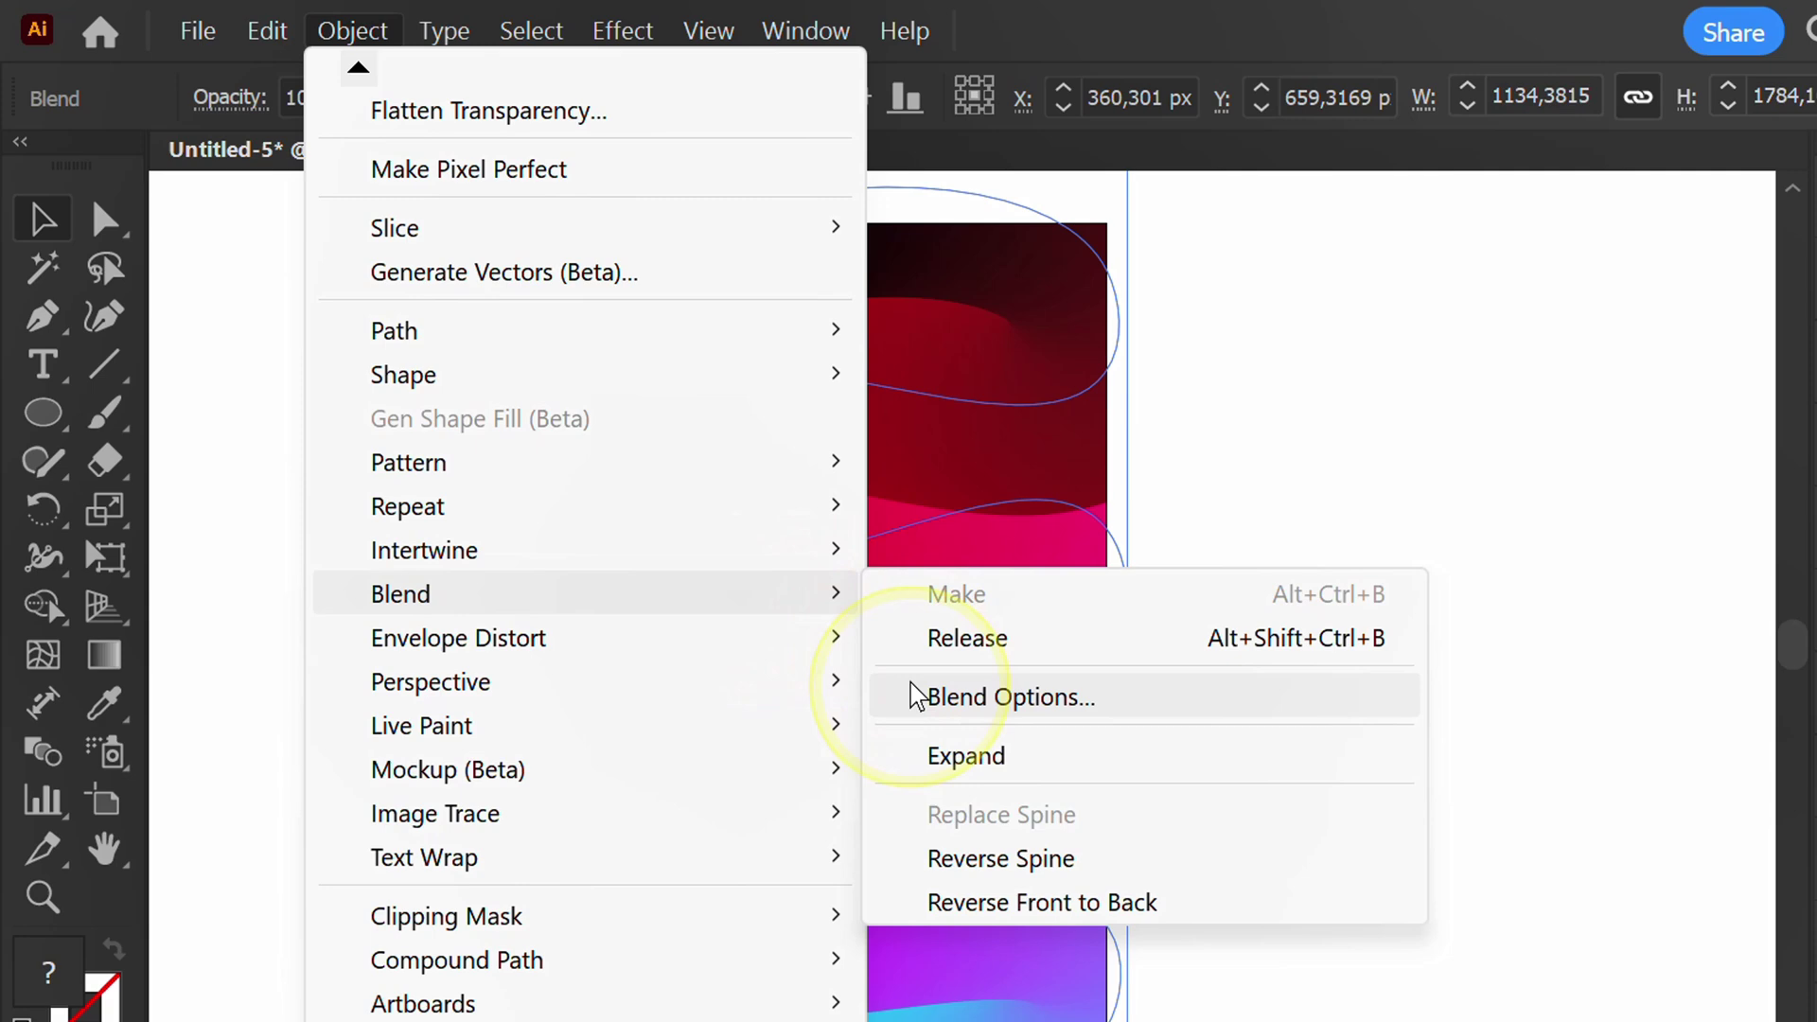
left_click(941, 901)
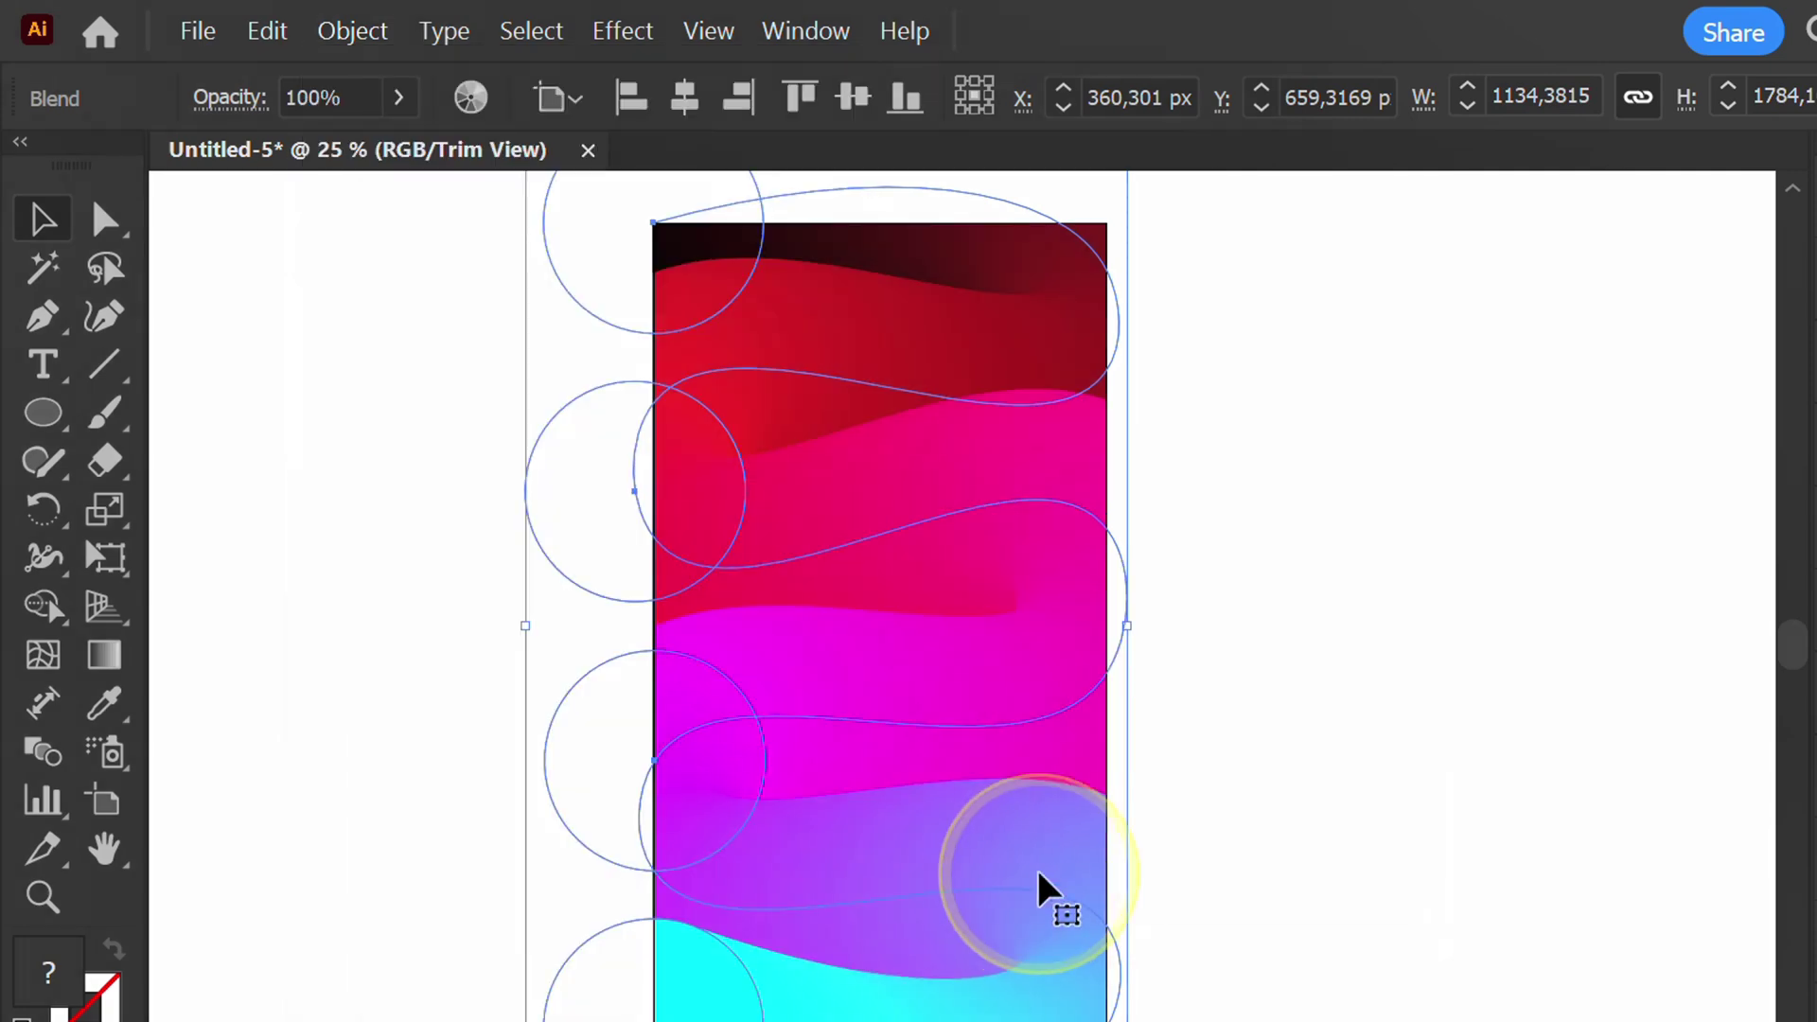
left_click(1279, 731)
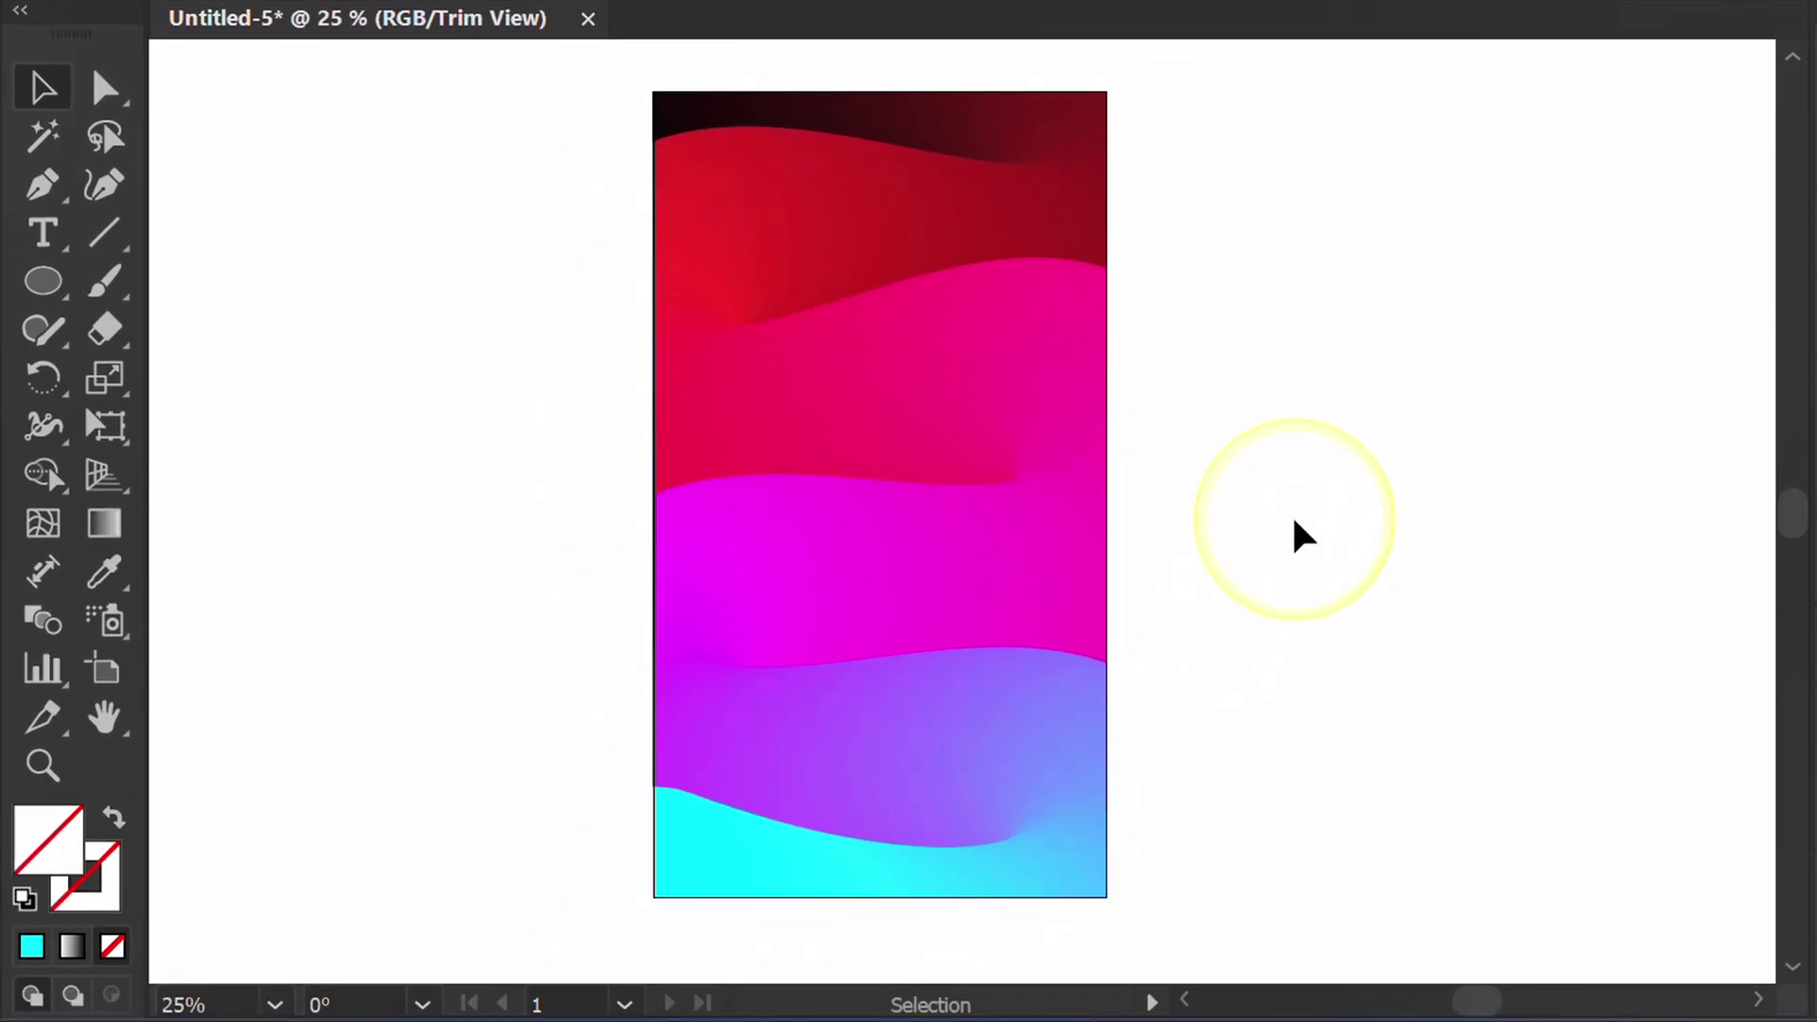